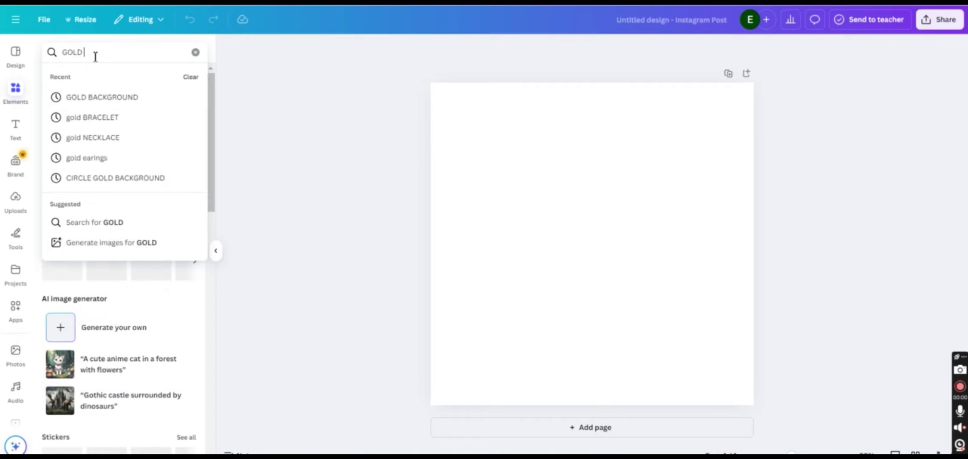
# Add a gold gradient graphic from a 'gold background' search, rotated so it fills the whole page
pyautogui.click(121, 101)
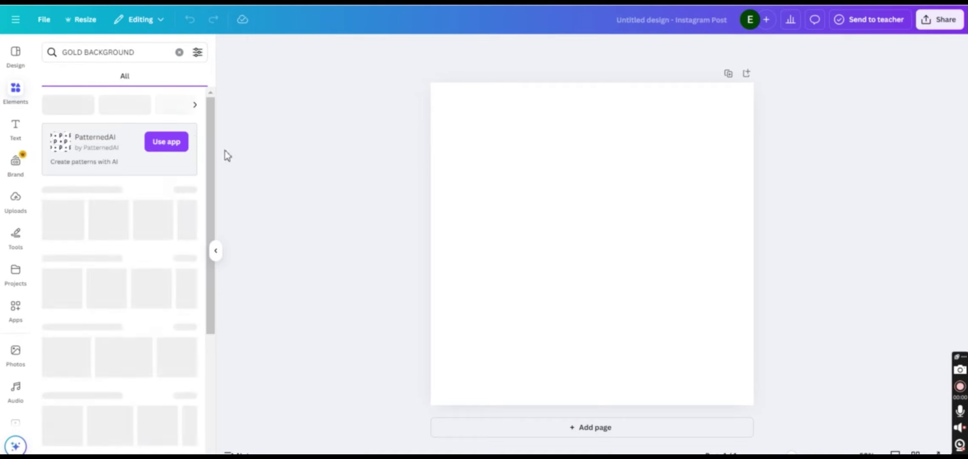
pyautogui.click(191, 192)
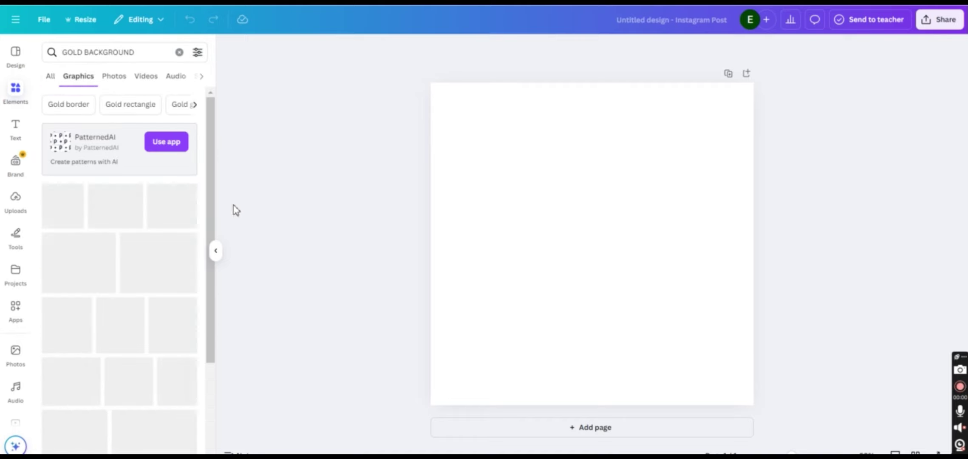
pyautogui.scroll(-2, 177, 358)
pyautogui.click(176, 358)
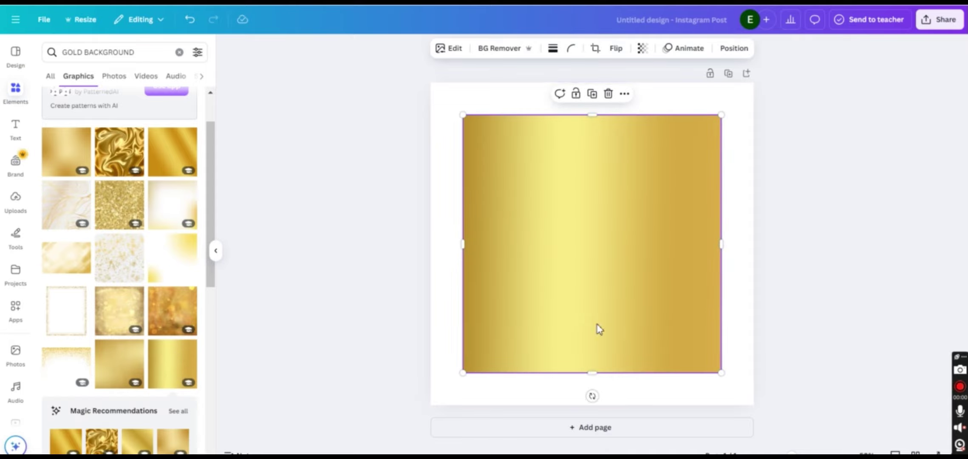
pyautogui.moveTo(592, 396); pyautogui.dragTo(480, 247)
pyautogui.moveTo(462, 117); pyautogui.dragTo(426, 102)
pyautogui.moveTo(722, 115); pyautogui.dragTo(783, 59)
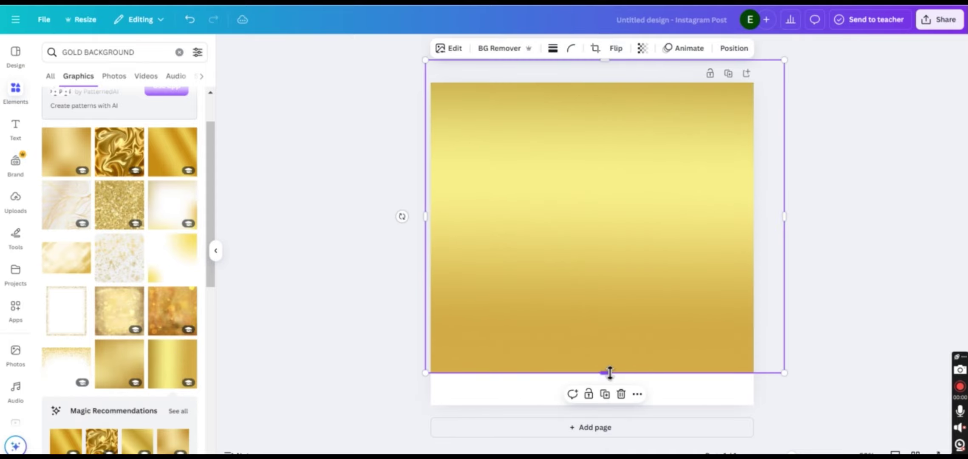
pyautogui.moveTo(608, 372); pyautogui.dragTo(595, 421)
# Place a square picture frame over the gold page, enlarged and centred to leave a thin gold border
pyautogui.click(179, 52)
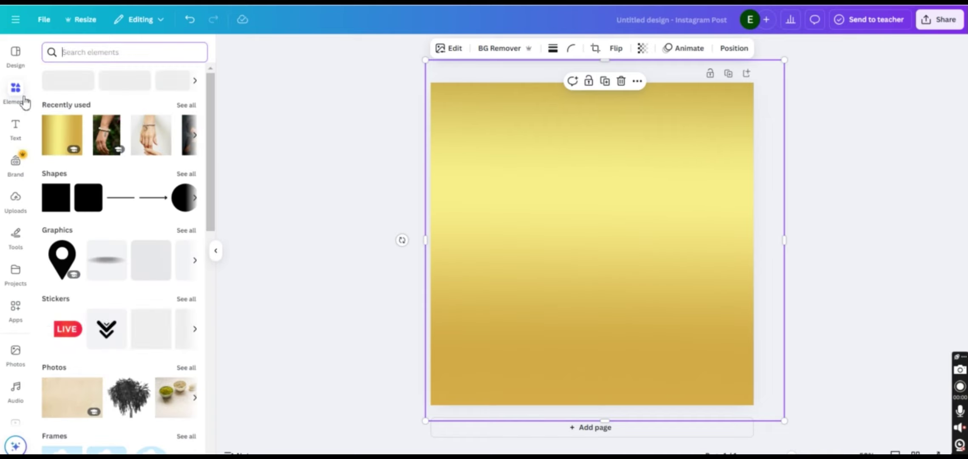
pyautogui.scroll(-5, 83, 220)
pyautogui.click(66, 249)
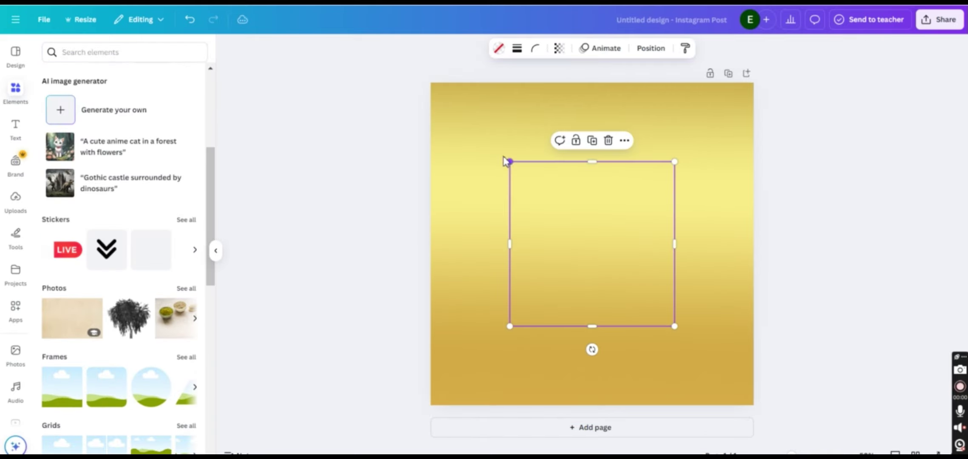
pyautogui.moveTo(509, 161); pyautogui.dragTo(448, 100)
pyautogui.moveTo(674, 325); pyautogui.dragTo(742, 391)
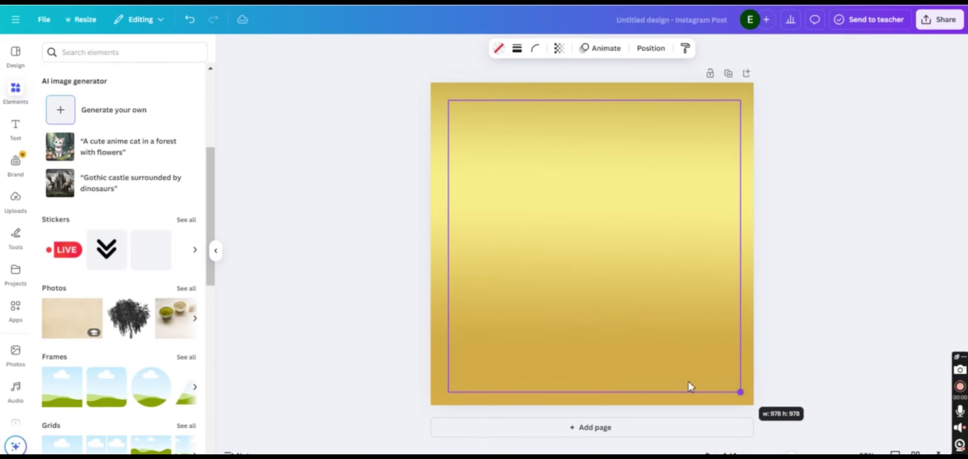
pyautogui.moveTo(449, 100); pyautogui.dragTo(443, 96)
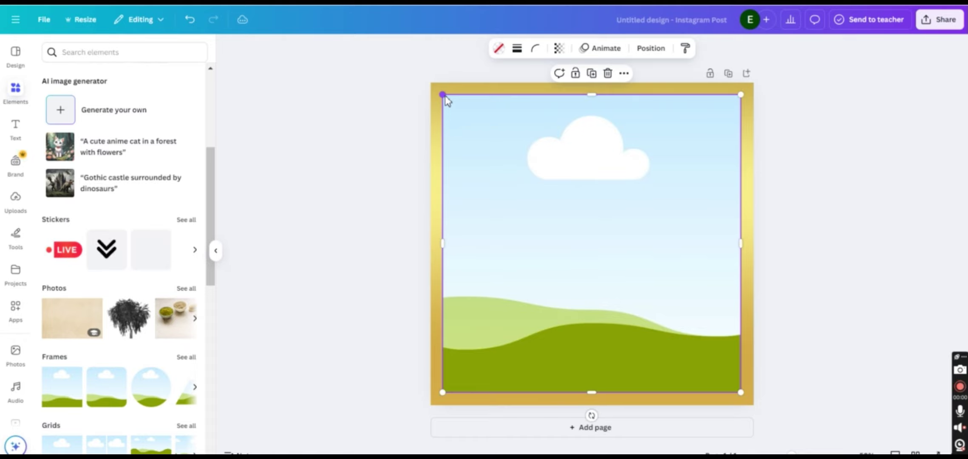
pyautogui.moveTo(741, 394); pyautogui.dragTo(747, 399)
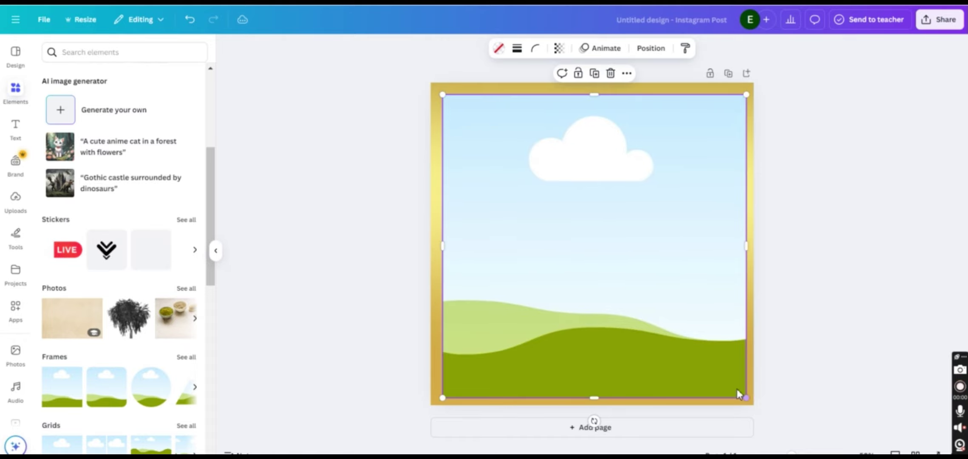
pyautogui.moveTo(689, 349); pyautogui.dragTo(687, 347)
# Search photos for NECKLACE and drop a necklace photo into the gold frame
pyautogui.click(869, 227)
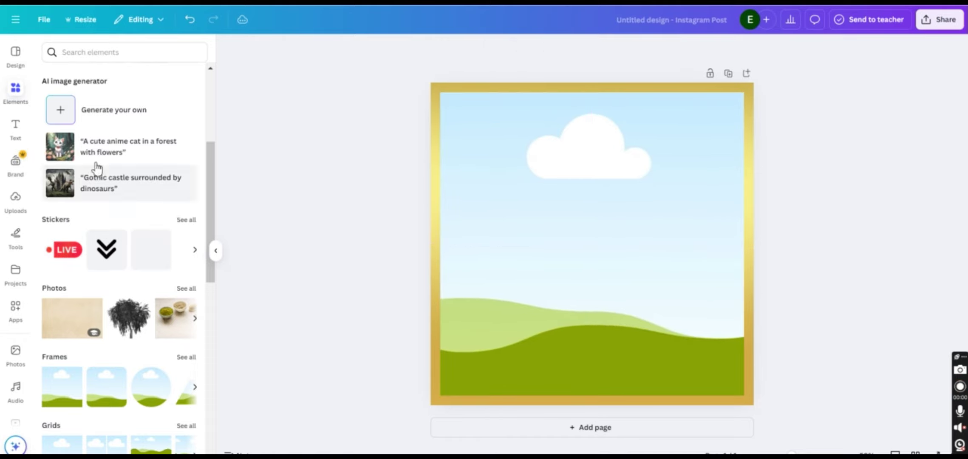
pyautogui.click(16, 90)
pyautogui.click(17, 101)
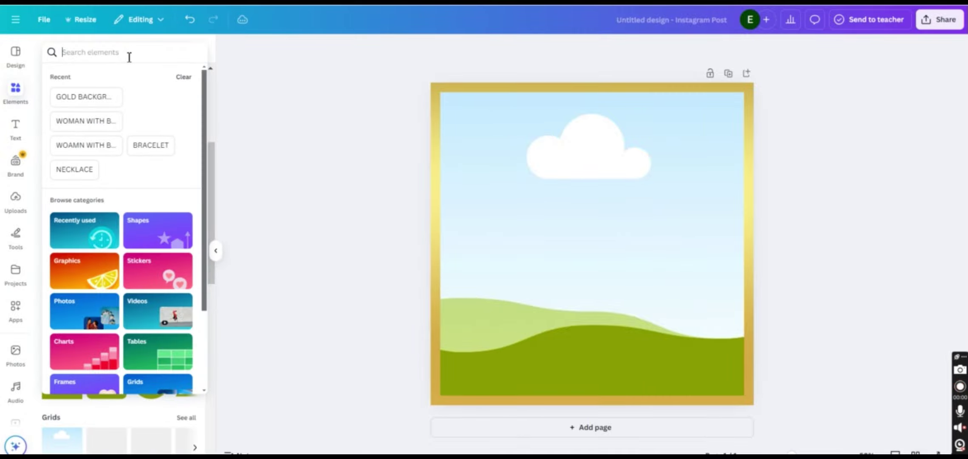
pyautogui.click(127, 53)
pyautogui.write('NECKLA')
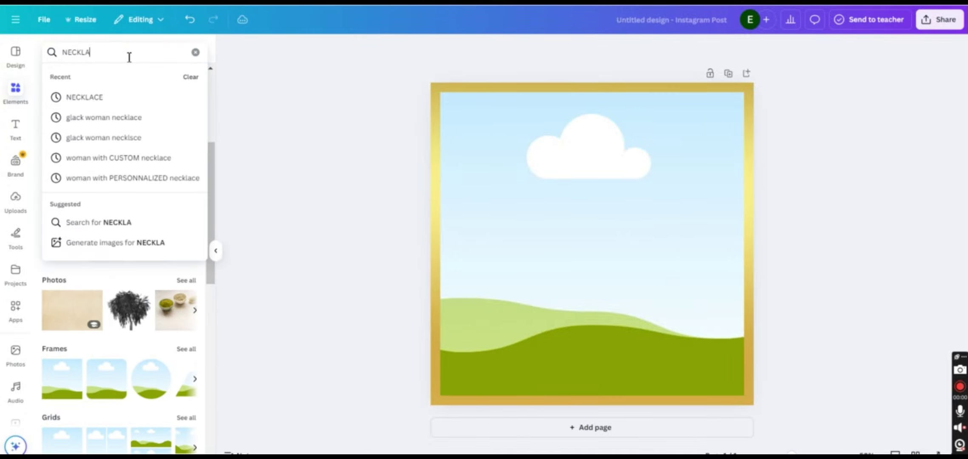
pyautogui.write('CE')
pyautogui.press('Return')
pyautogui.click(113, 76)
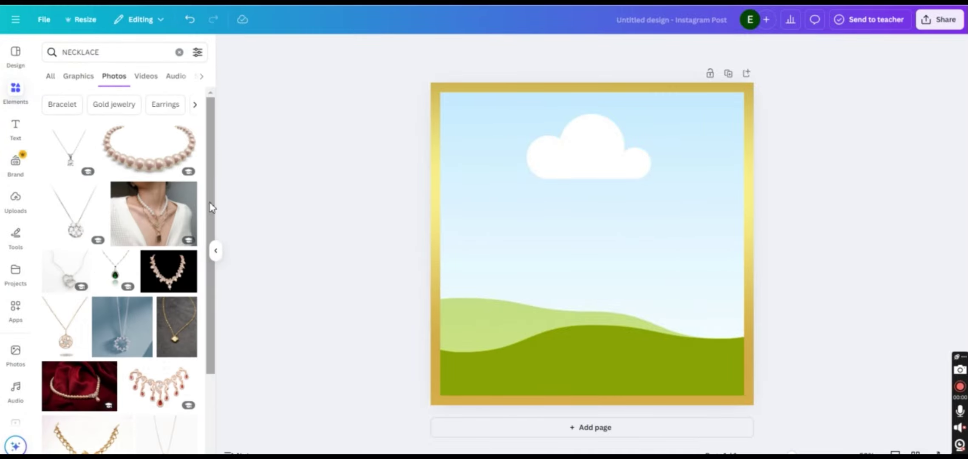
pyautogui.moveTo(211, 207); pyautogui.dragTo(200, 395)
pyautogui.moveTo(172, 264); pyautogui.dragTo(745, 127)
# Duplicate the page and swap in a BRACELET photo on Page 2
pyautogui.click(728, 74)
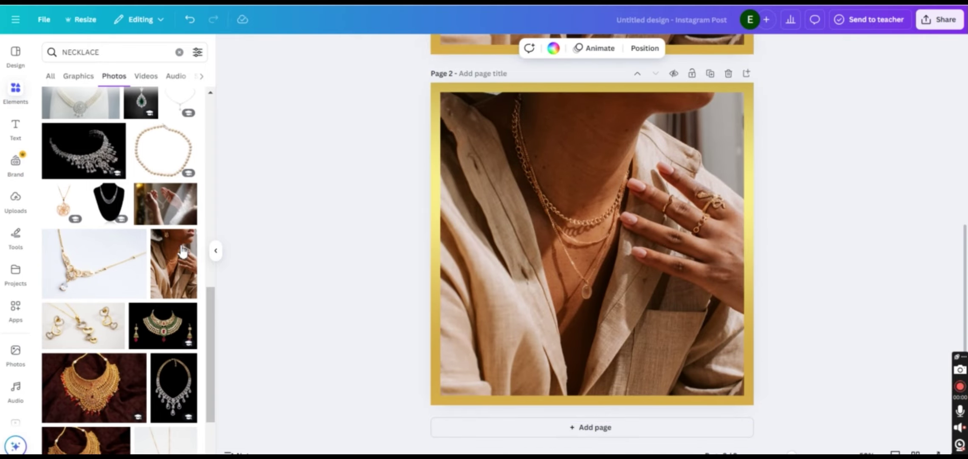
pyautogui.click(114, 52)
pyautogui.write('BRACELET')
pyautogui.press('Return')
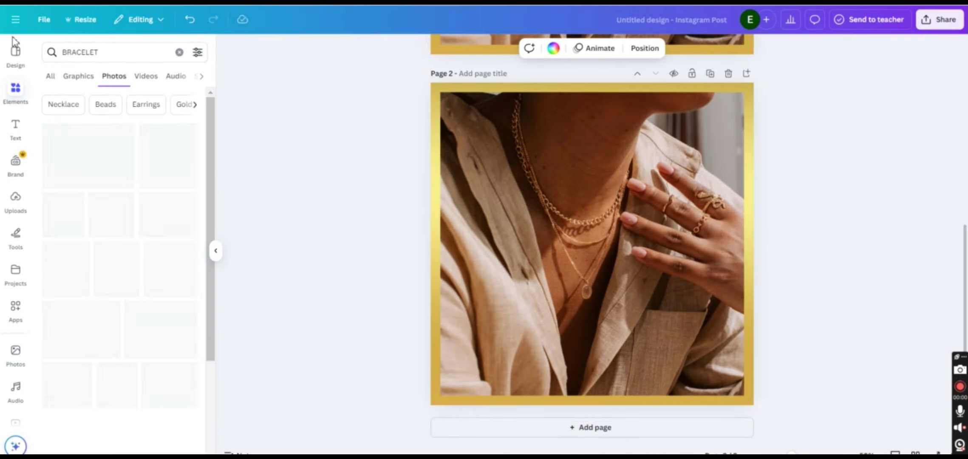
pyautogui.moveTo(80, 203); pyautogui.dragTo(718, 272)
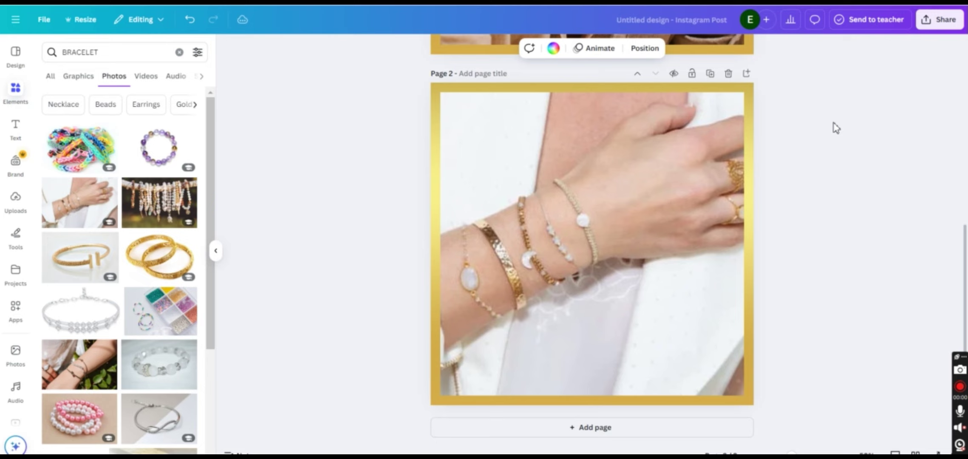
# Duplicate into Page 3 and fill its frame with a hand-with-ring photo from a RING search
pyautogui.click(711, 74)
pyautogui.click(114, 52)
pyautogui.write('RING')
pyautogui.press('Return')
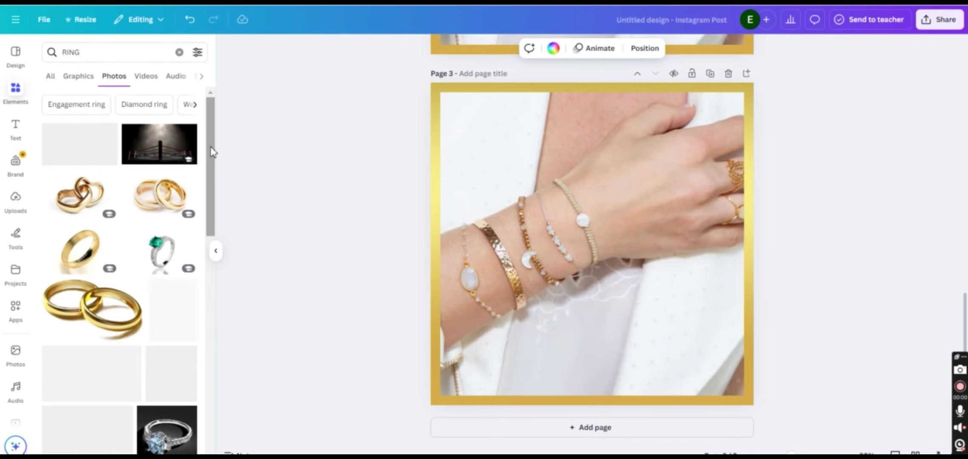
pyautogui.scroll(-10, 132, 245)
pyautogui.moveTo(132, 244); pyautogui.dragTo(638, 246)
# Duplicate into Page 4 and fill its frame with a hands-holding-earring photo from an EARRING search
pyautogui.click(711, 74)
pyautogui.click(179, 52)
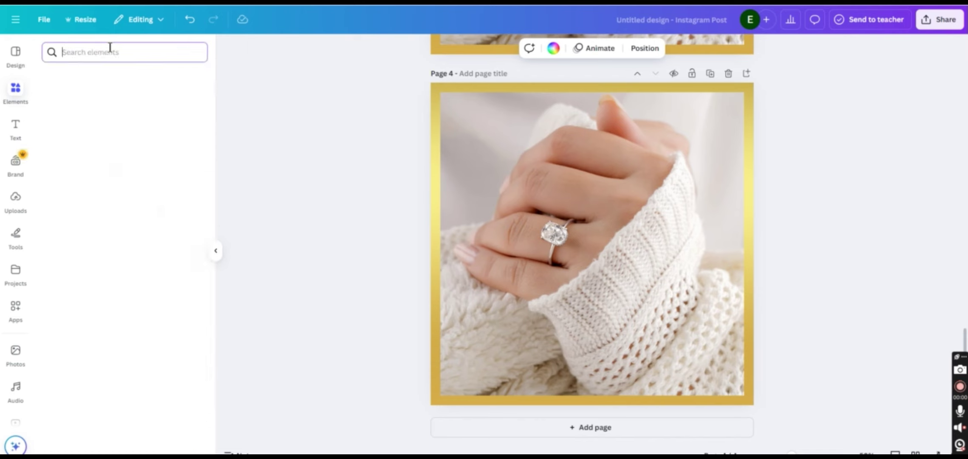
pyautogui.write('EARRING')
pyautogui.press('Return')
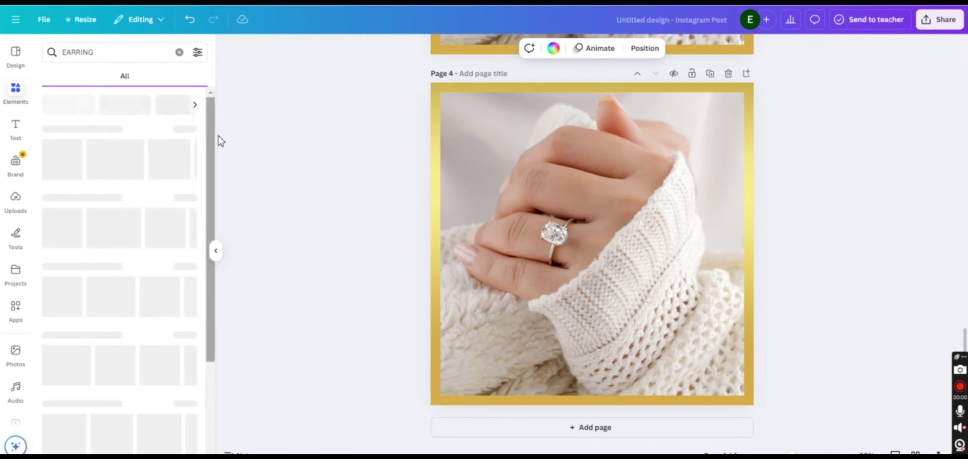
pyautogui.click(113, 76)
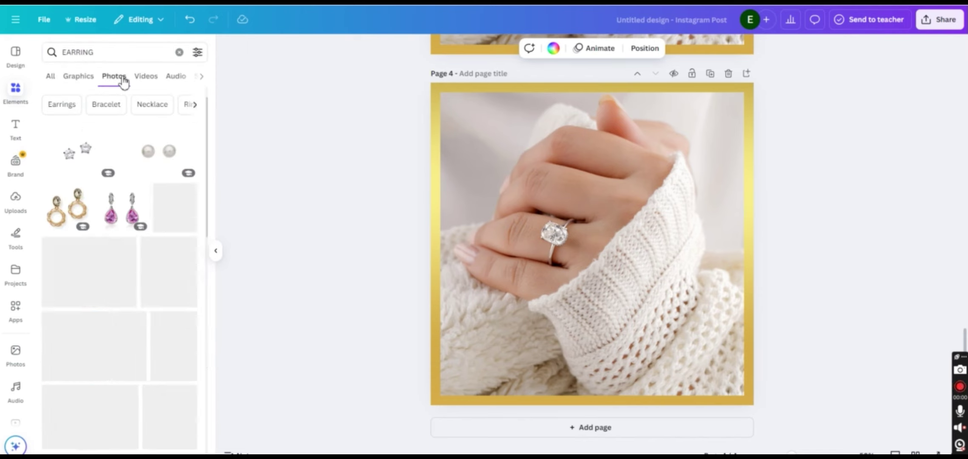
pyautogui.moveTo(169, 272); pyautogui.dragTo(623, 237)
pyautogui.moveTo(211, 171); pyautogui.dragTo(210, 252)
pyautogui.moveTo(173, 294); pyautogui.dragTo(571, 236)
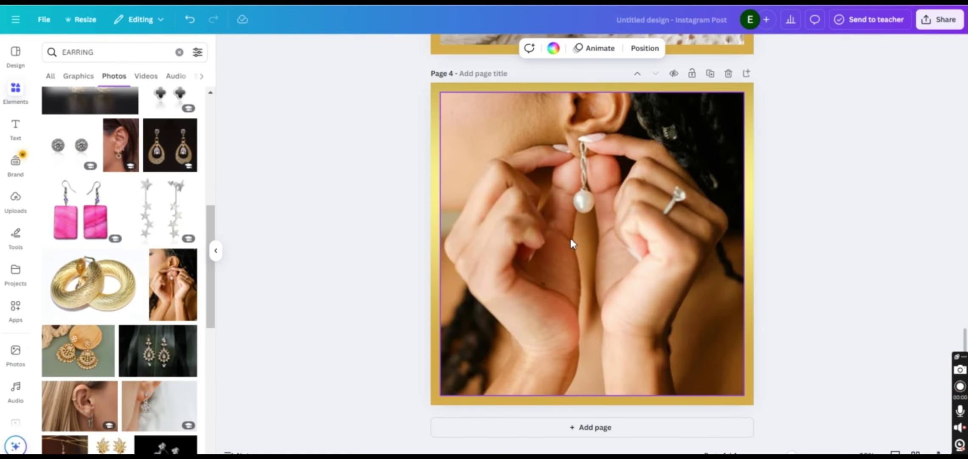
pyautogui.scroll(-5, 214, 308)
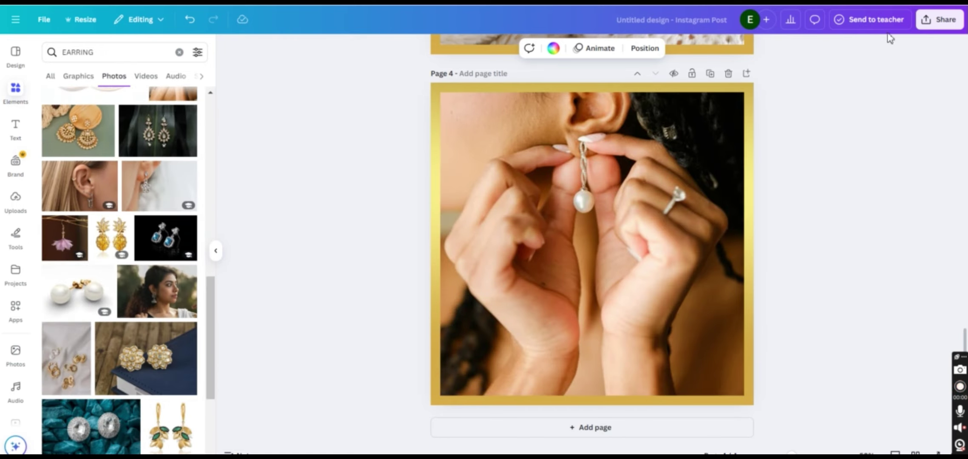
# Download all four Canva pages as PNG images
pyautogui.click(940, 21)
pyautogui.click(785, 219)
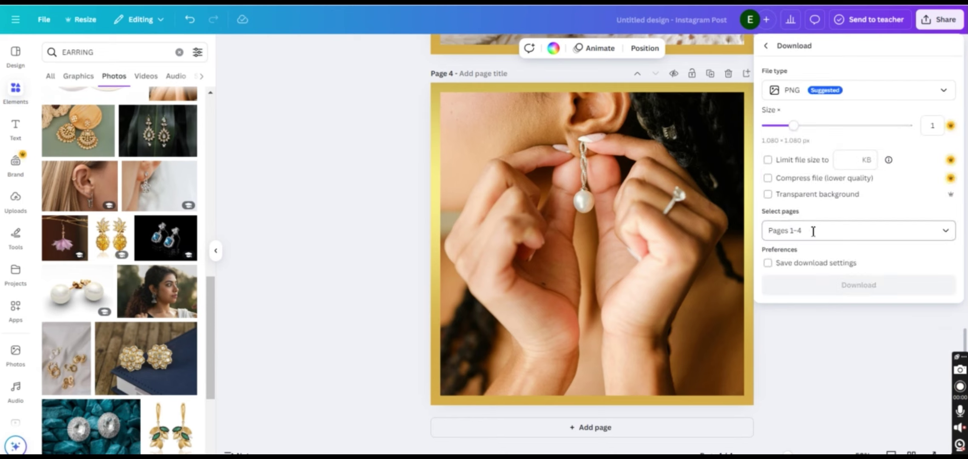
pyautogui.click(886, 286)
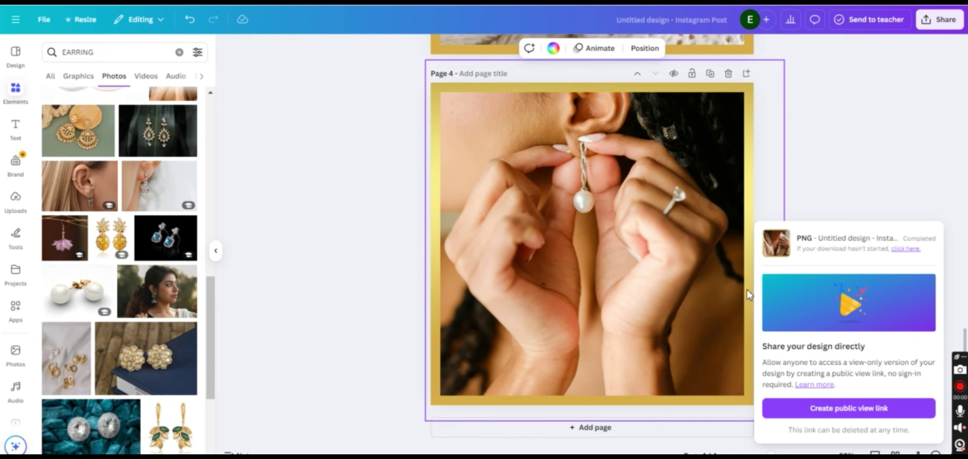
# Extract the downloaded Untitled design zip archive in the Downloads folder
pyautogui.moveTo(483, 457)
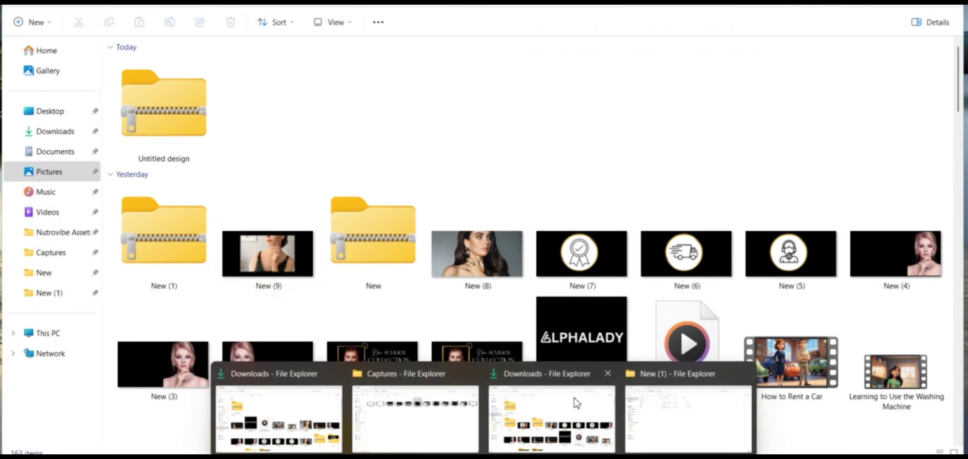
pyautogui.click(577, 402)
pyautogui.click(183, 85)
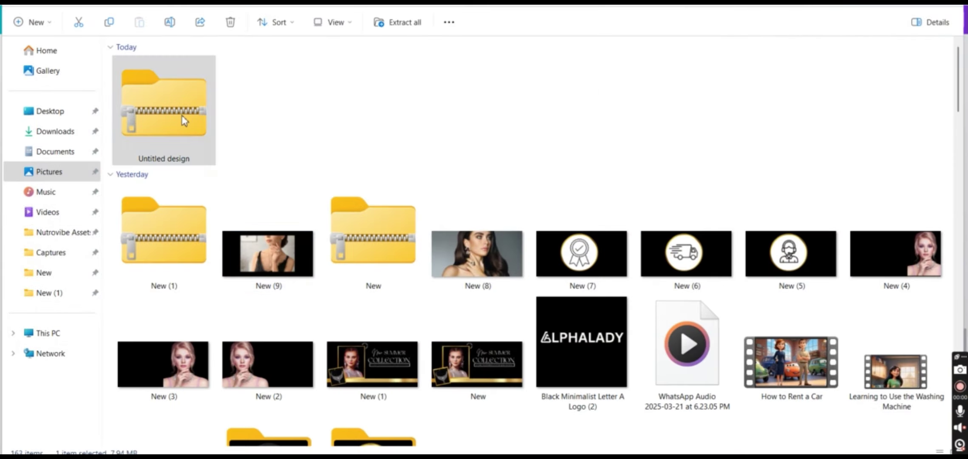
pyautogui.rightClick(190, 66)
pyautogui.click(247, 216)
pyautogui.click(583, 342)
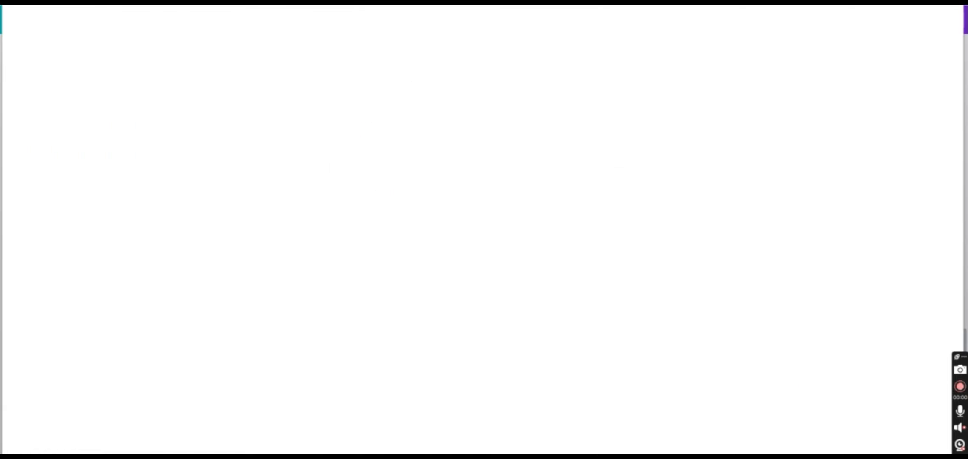
pyautogui.moveTo(567, 456)
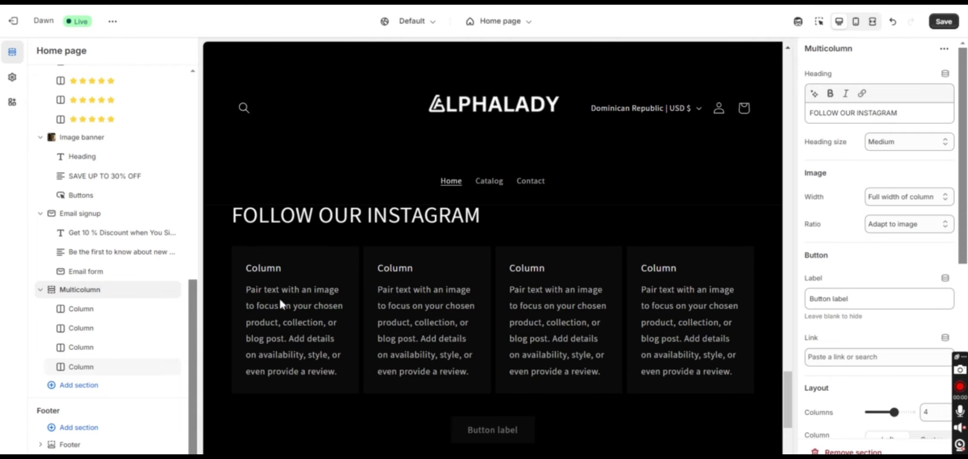
# Upload the exported Untitled design image as the first Instagram column's photo
pyautogui.click(93, 314)
pyautogui.click(892, 87)
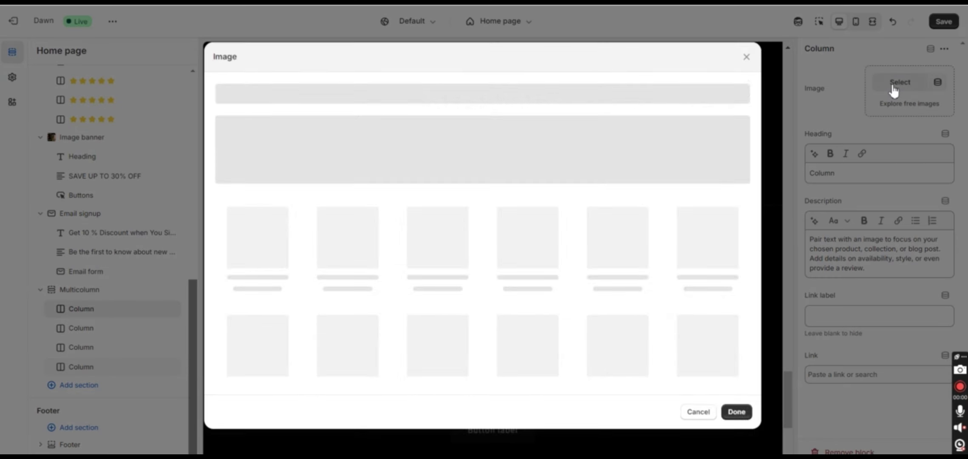
pyautogui.click(468, 161)
pyautogui.doubleClick(162, 74)
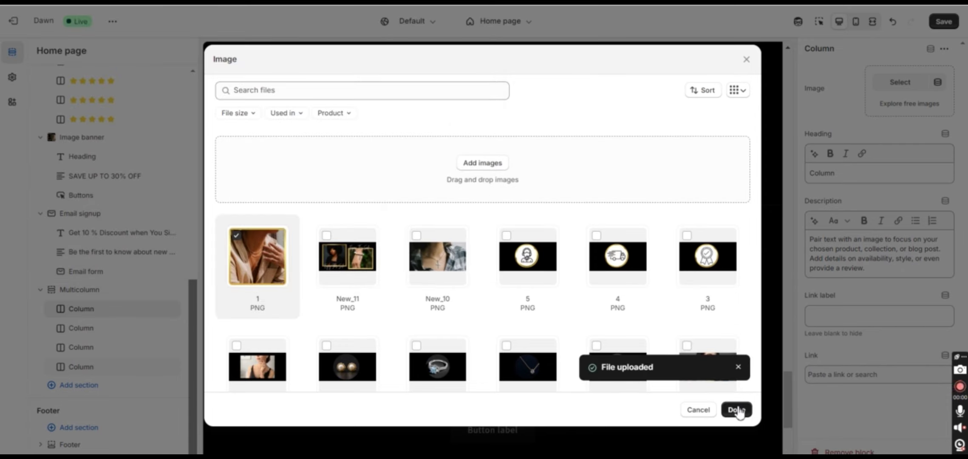
pyautogui.click(736, 409)
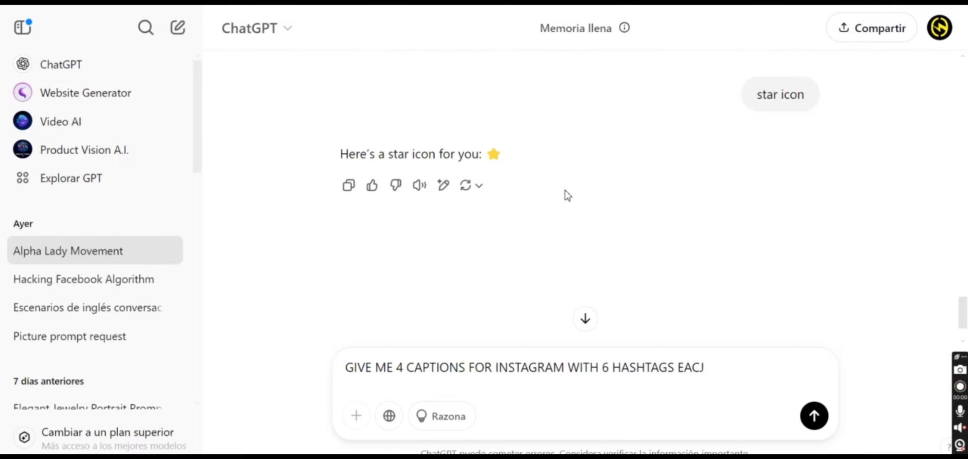
# Ask ChatGPT for Instagram captions with hashtags and copy the first caption
pyautogui.press('Return')
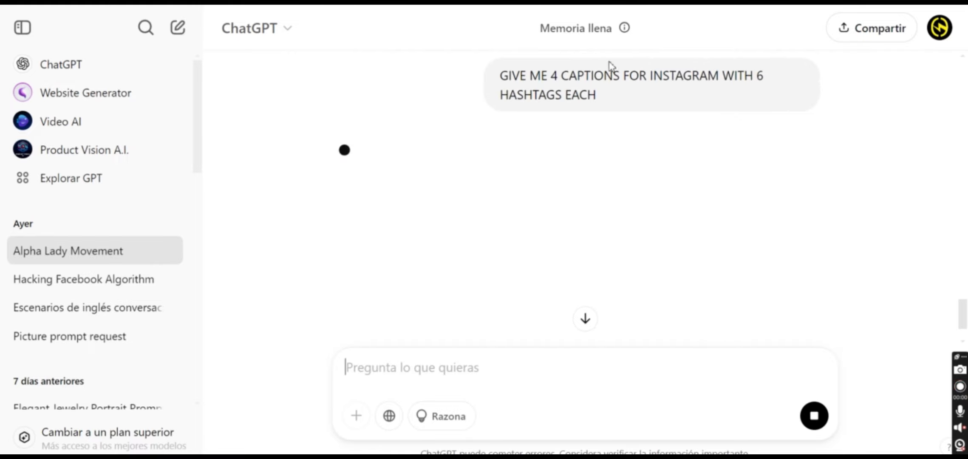
pyautogui.moveTo(545, 199); pyautogui.dragTo(368, 151)
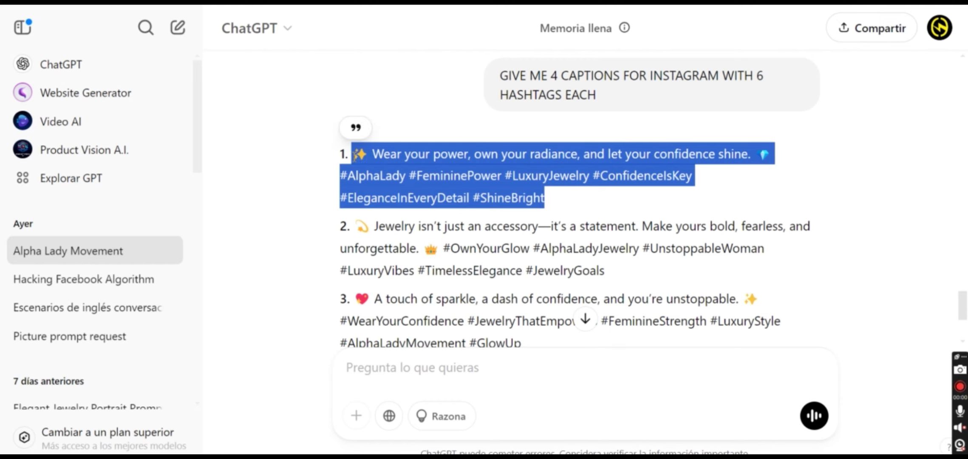
pyautogui.hotkey('ctrl', 'c')
# Paste the first caption into the first column's description, replacing the default text
pyautogui.hotkey('alt', 'Tab')
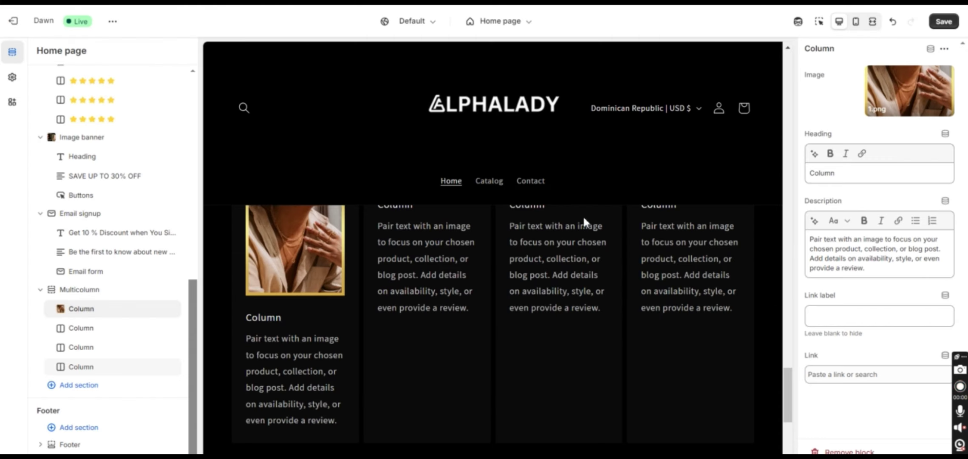
pyautogui.click(850, 255)
pyautogui.hotkey('ctrl', 'a')
pyautogui.hotkey('ctrl', 'v')
pyautogui.moveTo(852, 177); pyautogui.dragTo(803, 172)
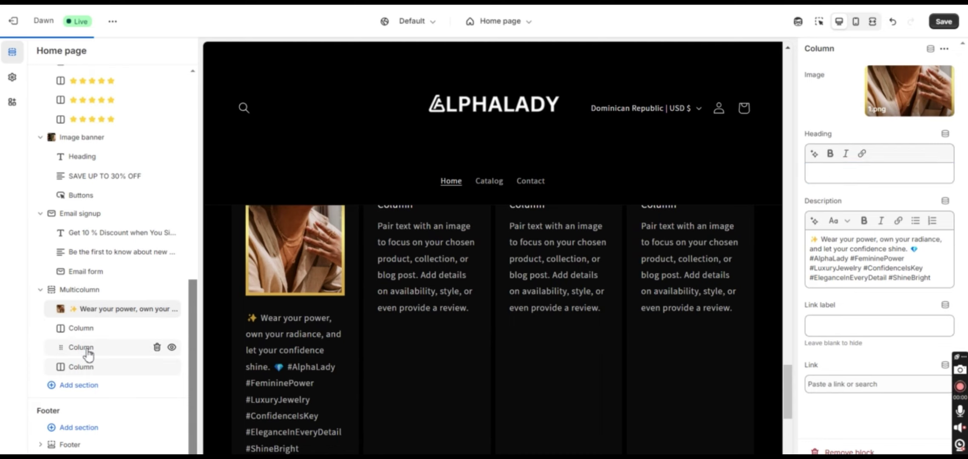
# Give the second column image 2, the second caption as description, and delete its Column heading
pyautogui.click(87, 328)
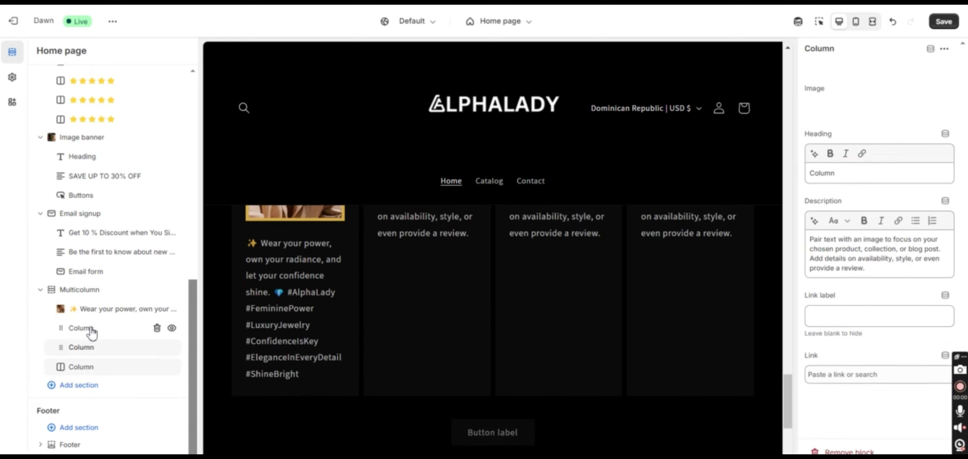
pyautogui.click(898, 83)
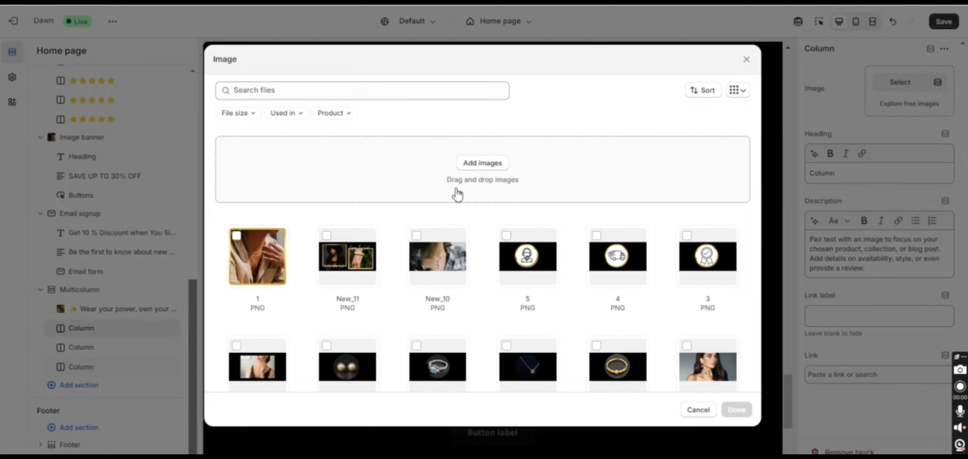
pyautogui.click(483, 163)
pyautogui.doubleClick(162, 93)
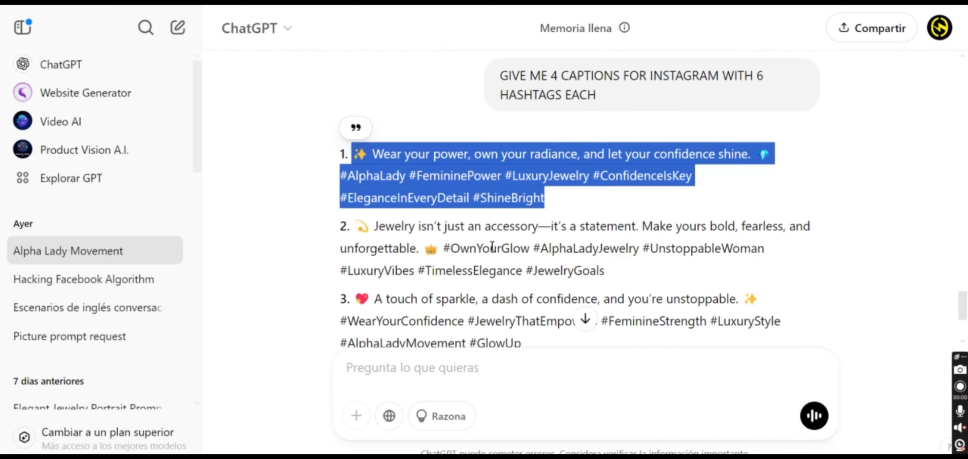
pyautogui.tripleClick(339, 232)
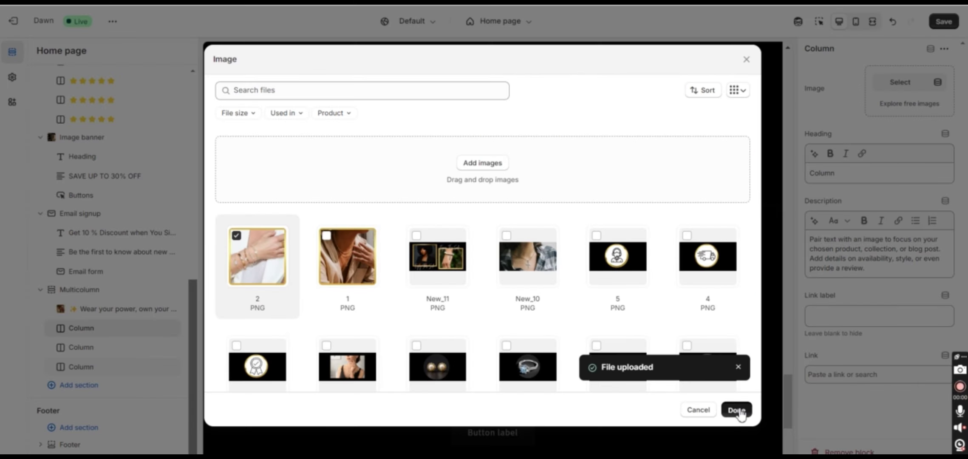
pyautogui.click(741, 413)
pyautogui.tripleClick(876, 255)
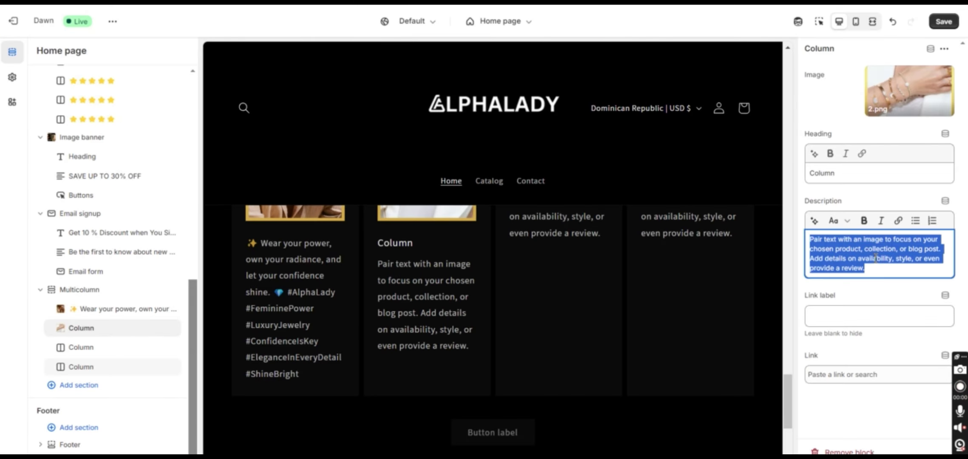
pyautogui.hotkey('ctrl', 'v')
pyautogui.moveTo(844, 175); pyautogui.dragTo(754, 185)
pyautogui.press('BackSpace')
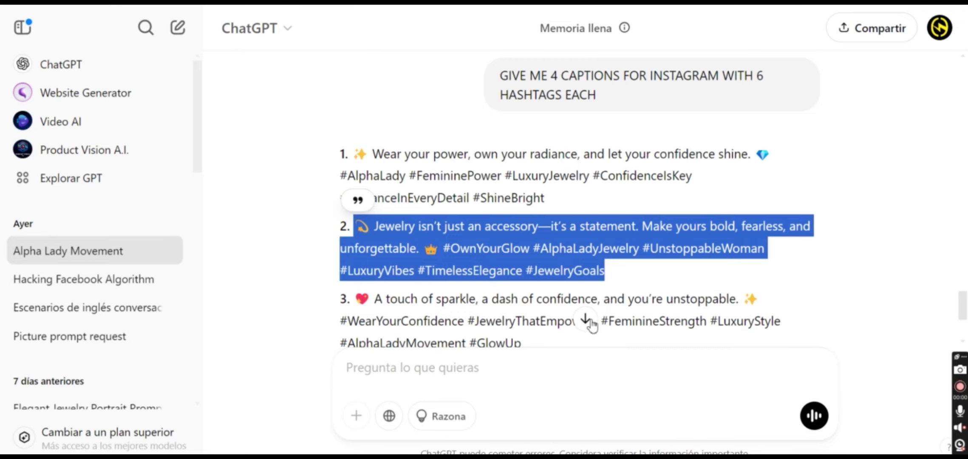
# Give the third column the ring photo and third caption, and delete its Column heading
pyautogui.click(587, 319)
pyautogui.moveTo(522, 203); pyautogui.dragTo(352, 155)
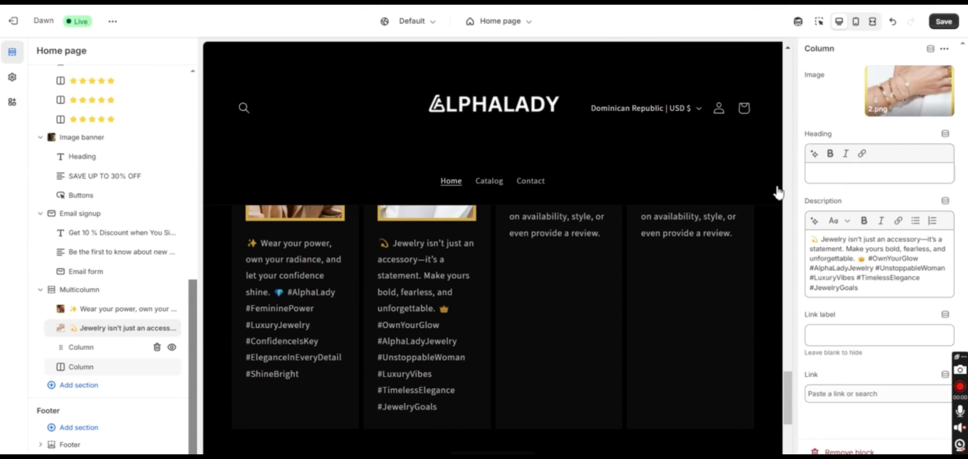
pyautogui.click(898, 83)
pyautogui.click(478, 162)
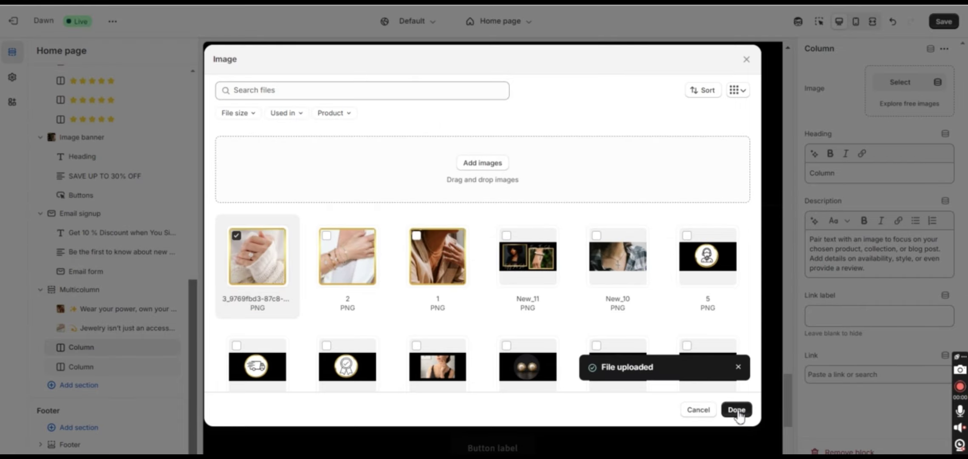
pyautogui.click(736, 410)
pyautogui.tripleClick(858, 266)
pyautogui.hotkey('ctrl', 'v')
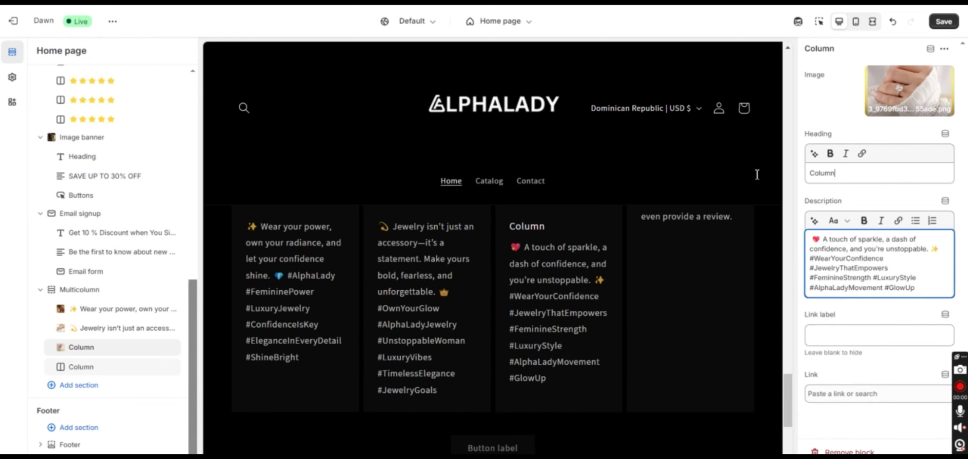
pyautogui.press('BackSpace')
pyautogui.press('BackSpace')
pyautogui.press('BackSpace')
pyautogui.press('BackSpace')
pyautogui.press('BackSpace')
pyautogui.press('BackSpace')
# Copy the fourth ChatGPT caption into the fourth column's description
pyautogui.moveTo(167, 349)
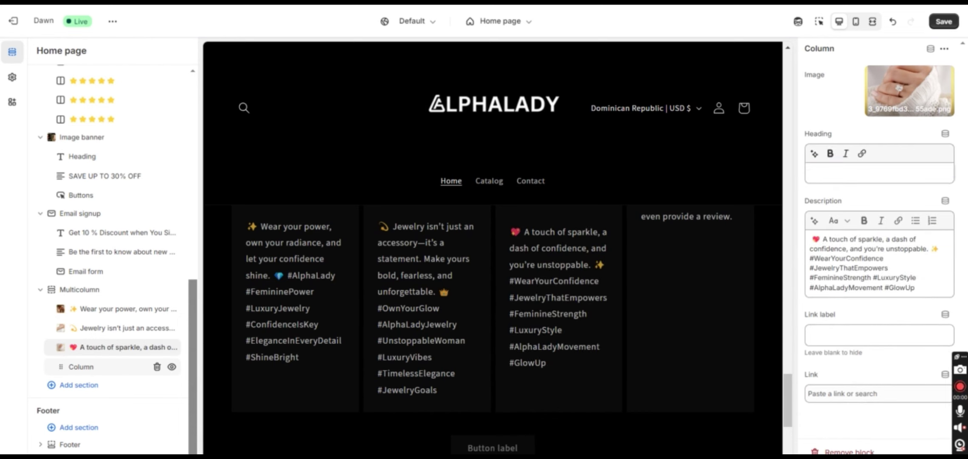
pyautogui.hotkey('alt', 'Tab')
pyautogui.moveTo(443, 277); pyautogui.dragTo(352, 235)
pyautogui.hotkey('ctrl', 'c')
pyautogui.hotkey('alt', 'Tab')
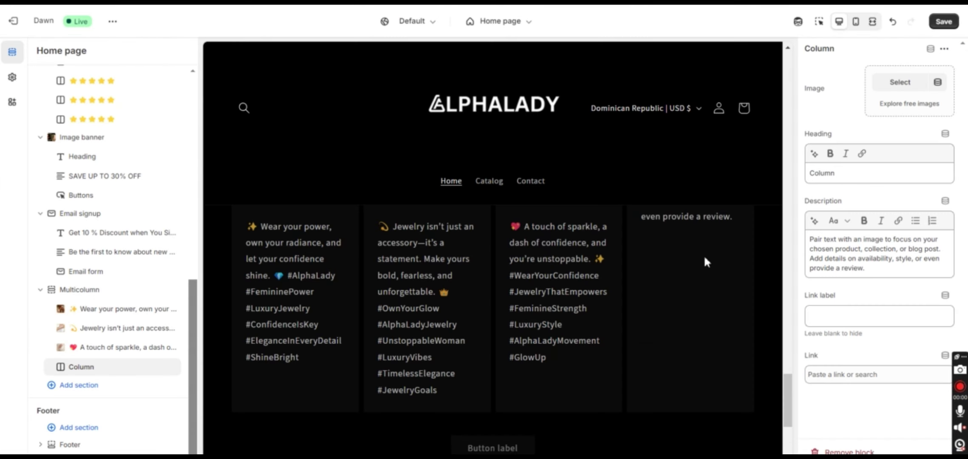
pyautogui.tripleClick(857, 255)
pyautogui.hotkey('ctrl', 'v')
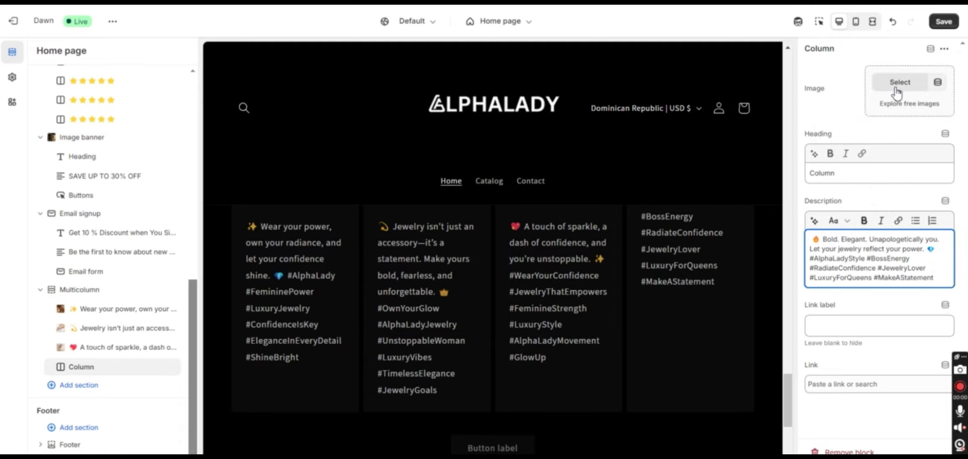
# Upload image 4 to the image library and select it
pyautogui.click(900, 82)
pyautogui.click(469, 164)
pyautogui.doubleClick(292, 122)
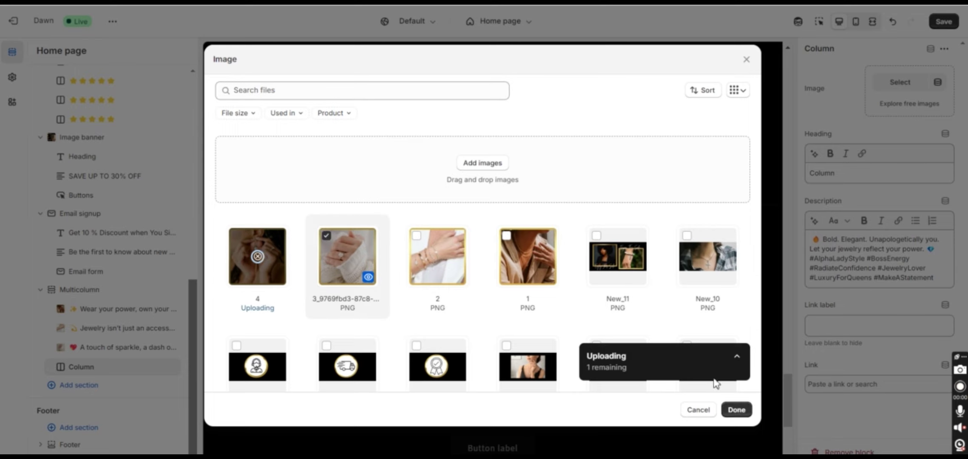
pyautogui.click(736, 410)
pyautogui.click(642, 203)
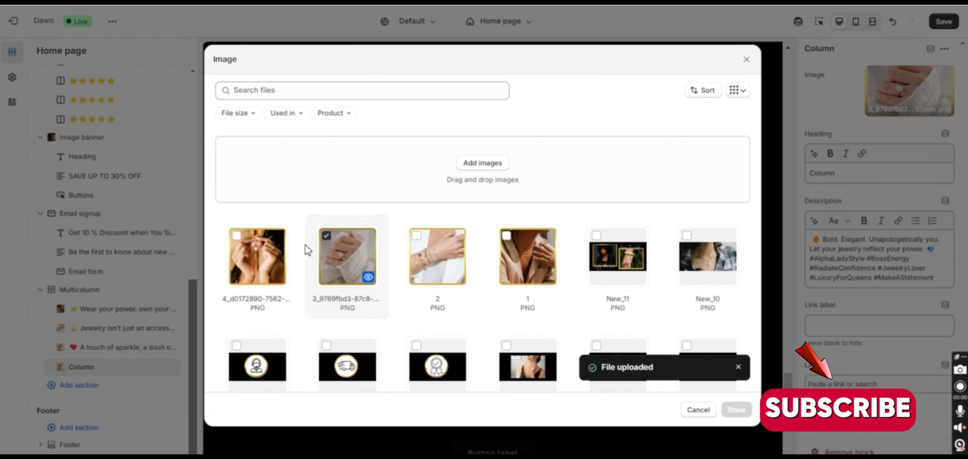
pyautogui.click(244, 243)
pyautogui.click(327, 239)
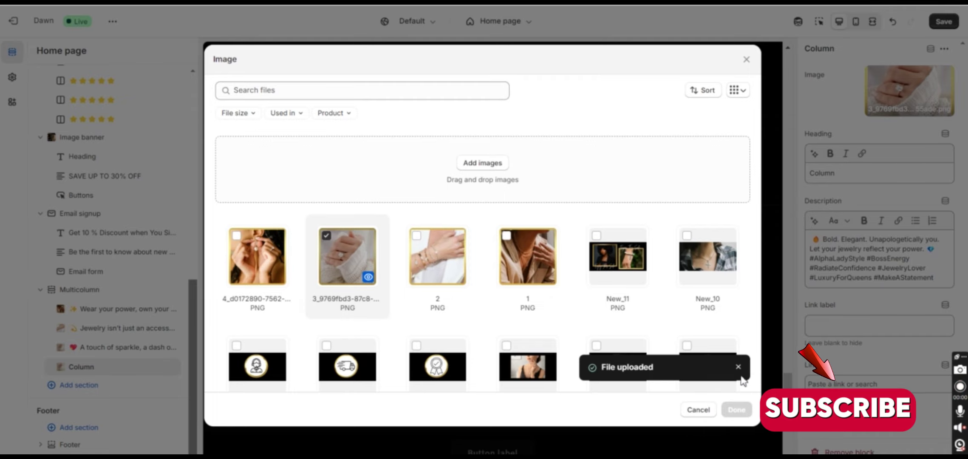
pyautogui.click(697, 410)
# Set image 4 as the photo of the 'A touch of sparkle' column
pyautogui.click(102, 346)
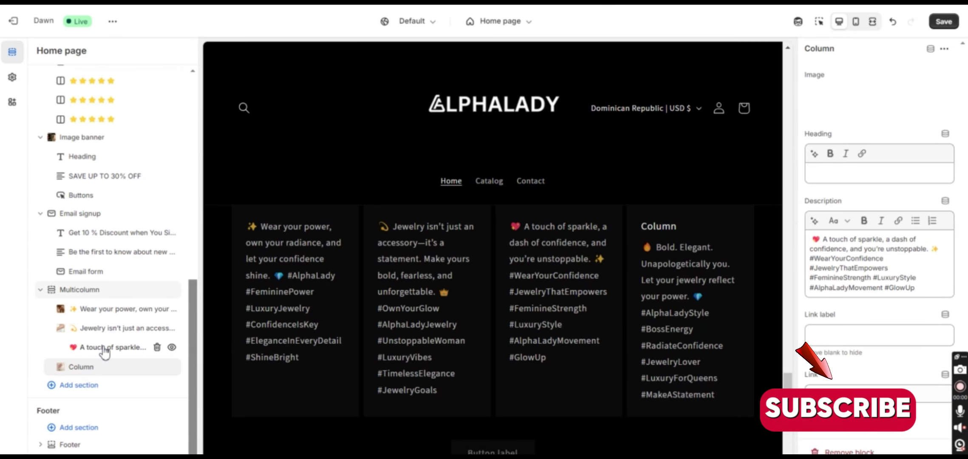
pyautogui.click(903, 91)
pyautogui.click(871, 130)
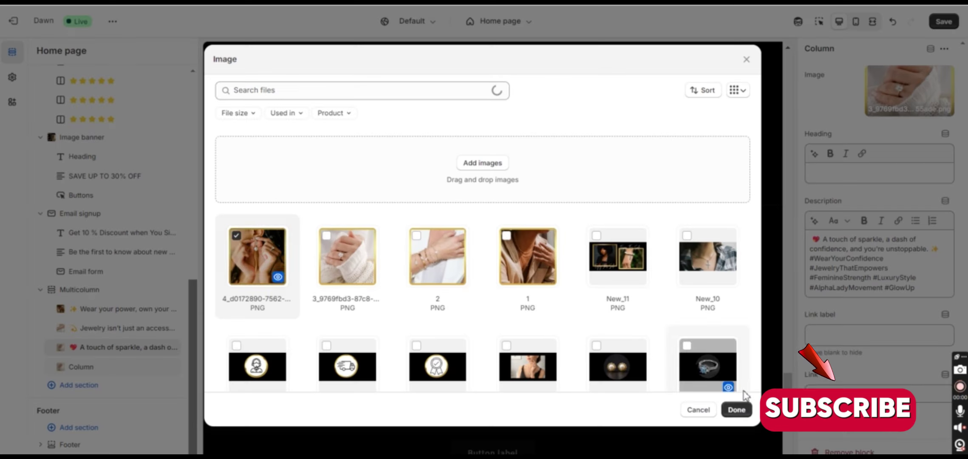
pyautogui.click(727, 408)
# Keep the fourth column's current photo and delete its Column heading
pyautogui.click(644, 356)
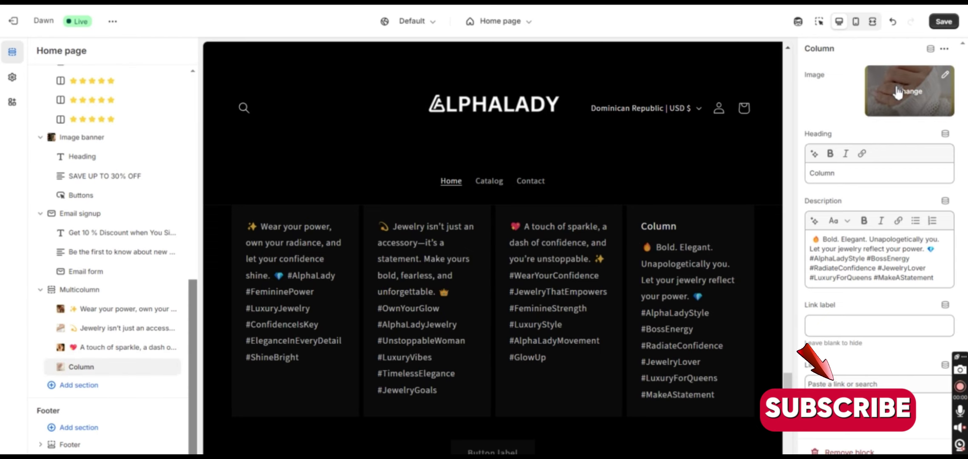
pyautogui.click(898, 91)
pyautogui.click(871, 132)
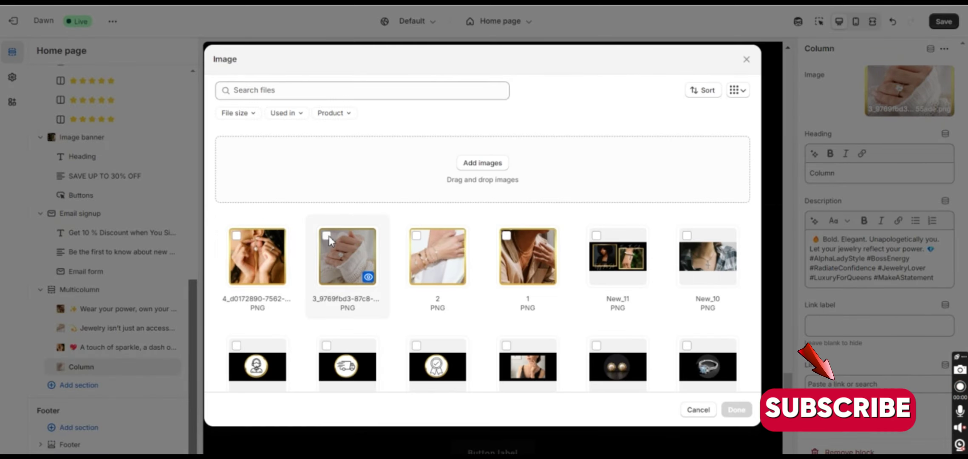
pyautogui.click(698, 410)
pyautogui.tripleClick(829, 173)
pyautogui.press('BackSpace')
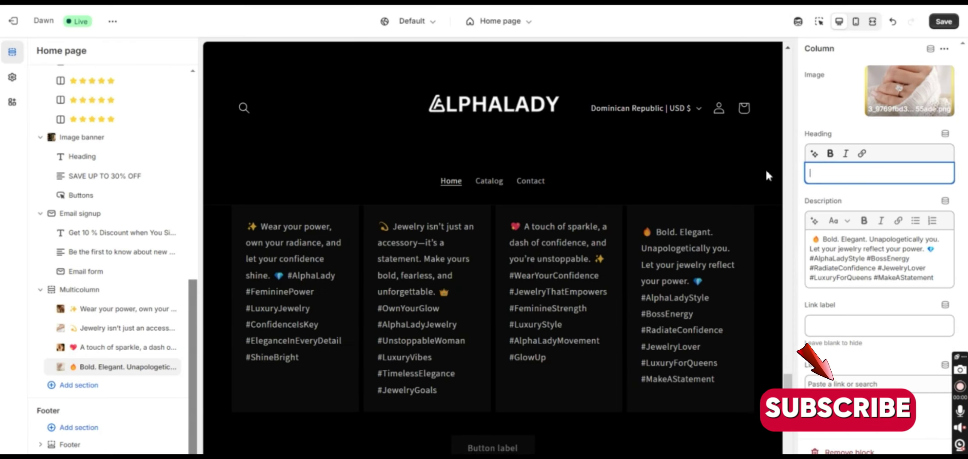
# Save the home page changes and scroll to the Instagram multicolumn section
pyautogui.click(944, 22)
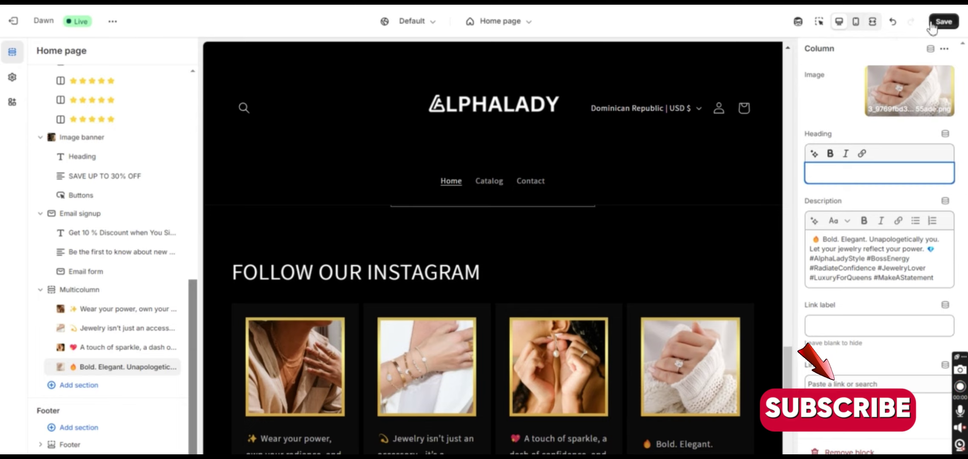
pyautogui.scroll(-5, 642, 404)
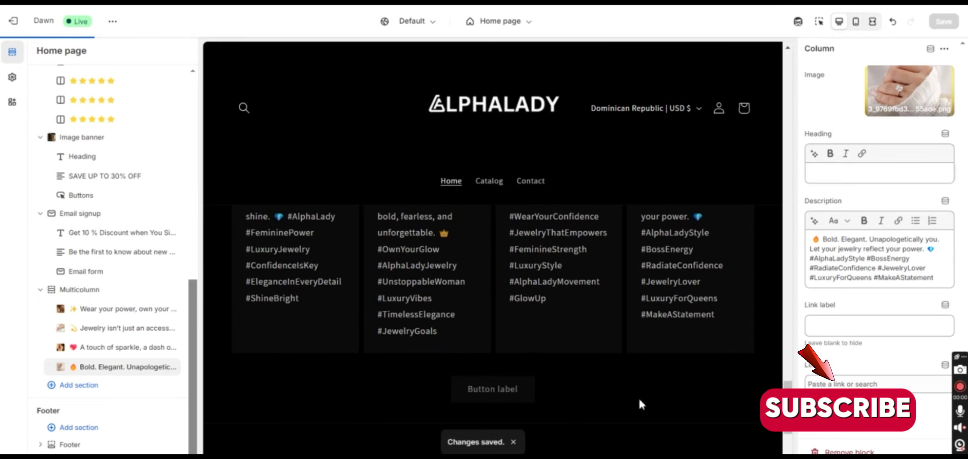
pyautogui.scroll(-3, 493, 297)
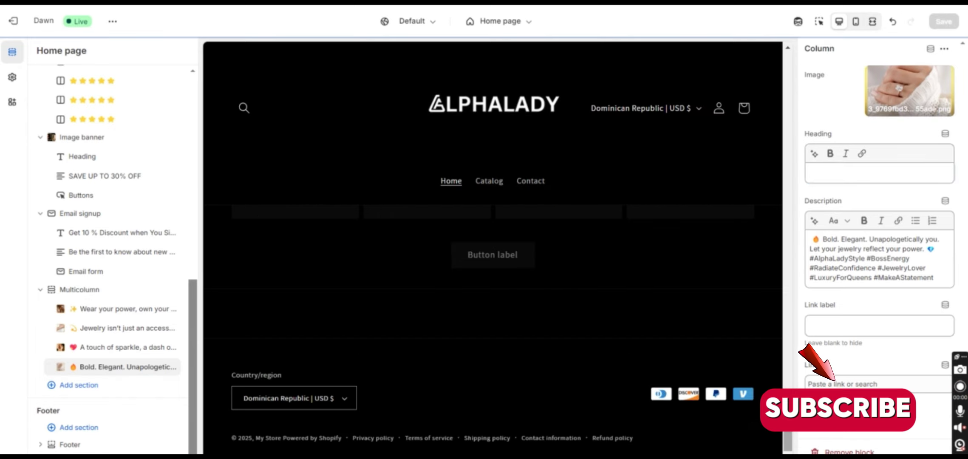
pyautogui.scroll(3, 493, 298)
pyautogui.click(117, 281)
pyautogui.press('Escape')
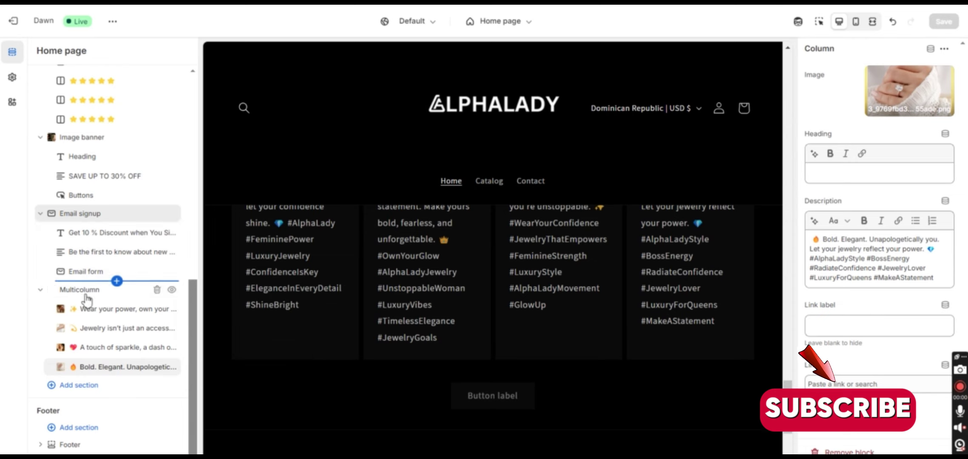
# Clear the multicolumn section's Button label so its button disappears
pyautogui.click(58, 291)
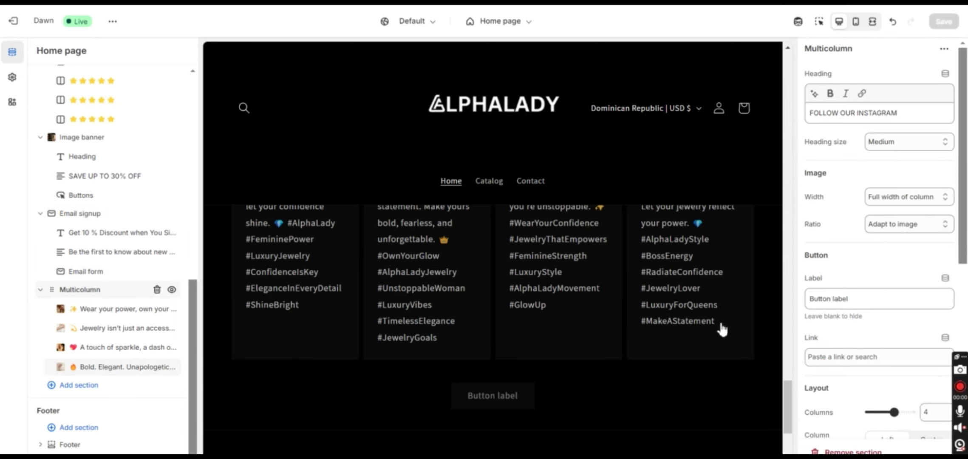
pyautogui.hotkey('ctrl', 'a')
pyautogui.press('BackSpace')
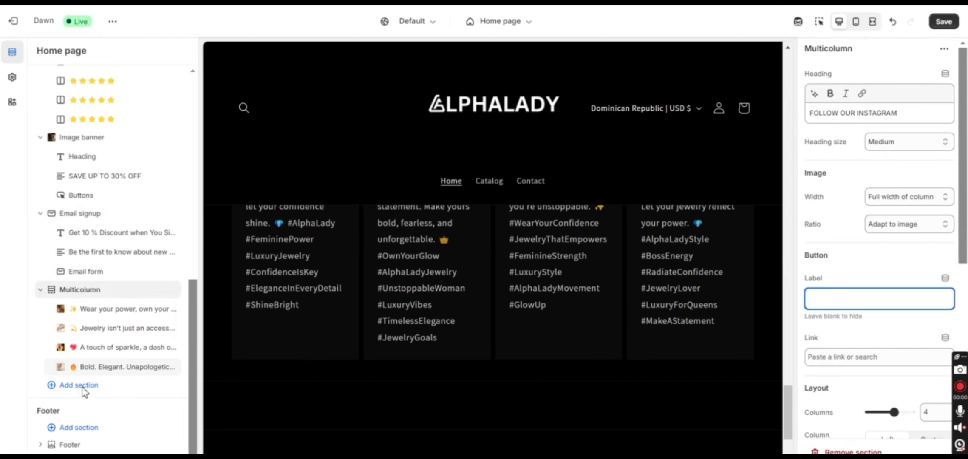
pyautogui.click(80, 386)
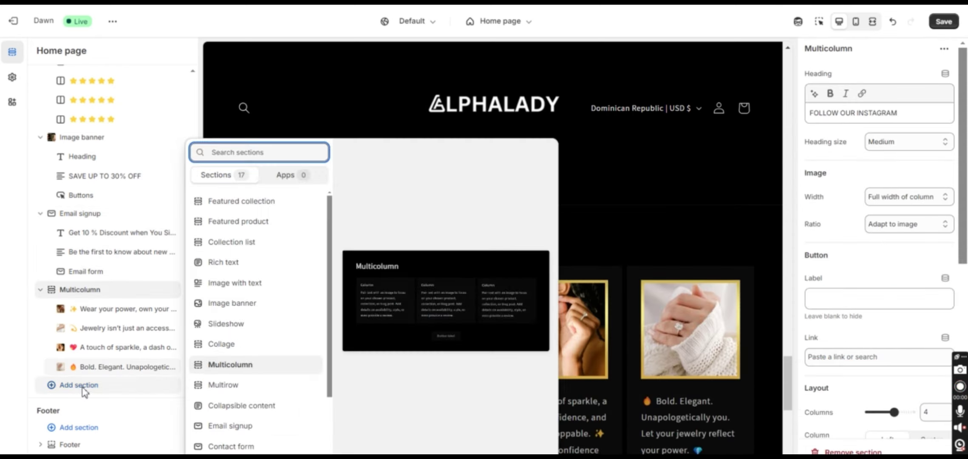
# Add a Rich text section and delete its paragraph and Buttons blocks
pyautogui.click(234, 263)
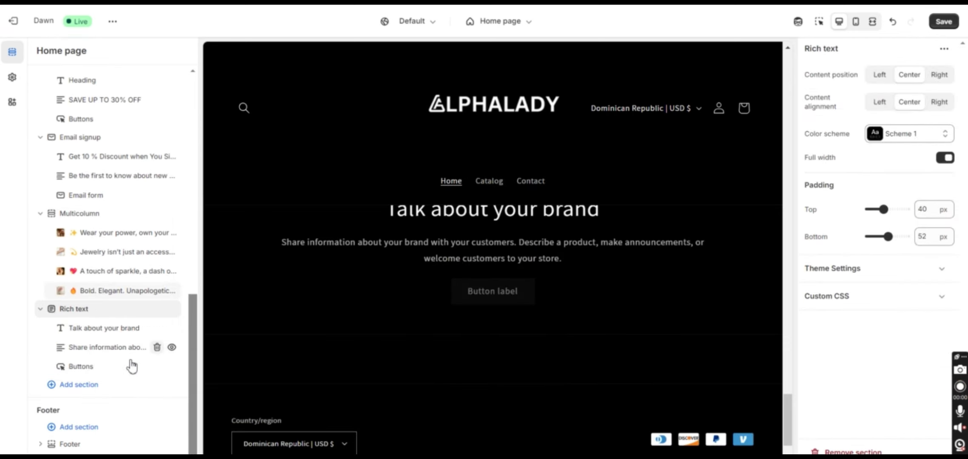
pyautogui.click(157, 347)
pyautogui.click(157, 367)
pyautogui.click(115, 357)
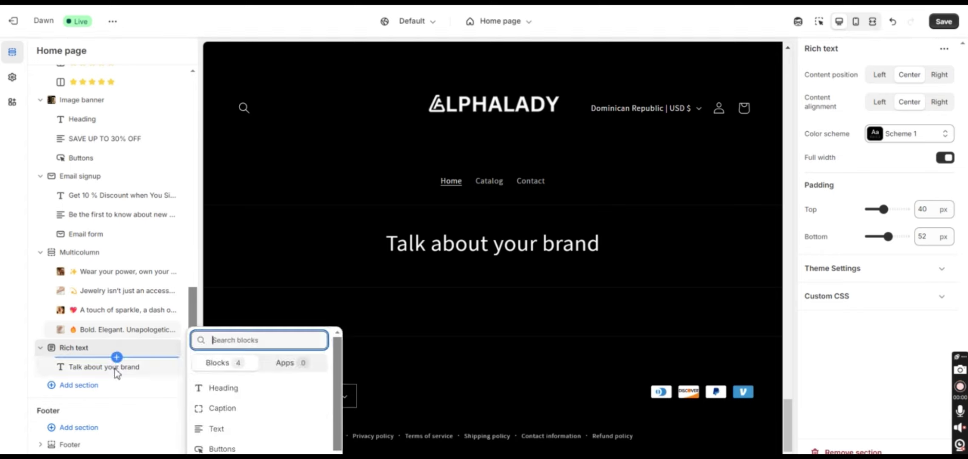
pyautogui.click(113, 367)
pyautogui.click(105, 368)
pyautogui.moveTo(893, 112); pyautogui.dragTo(760, 126)
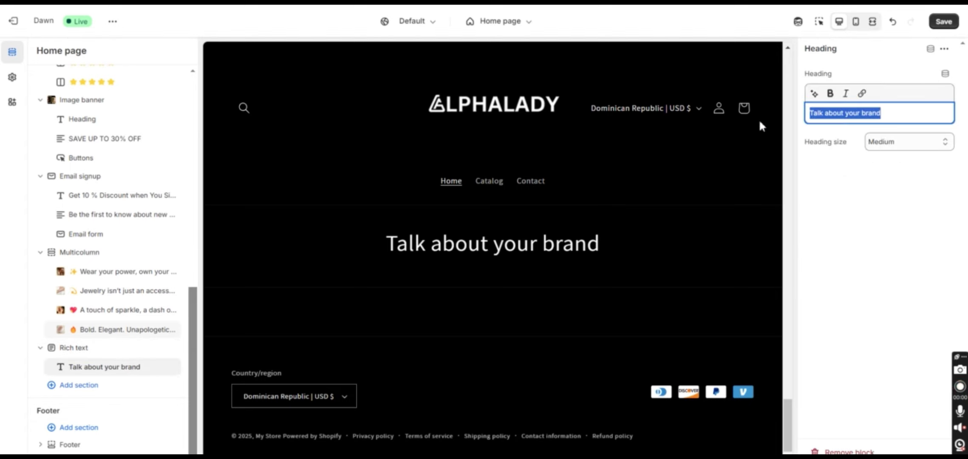
pyautogui.write('@AL')
pyautogui.press('BackSpace')
pyautogui.press('BackSpace')
pyautogui.write('alp')
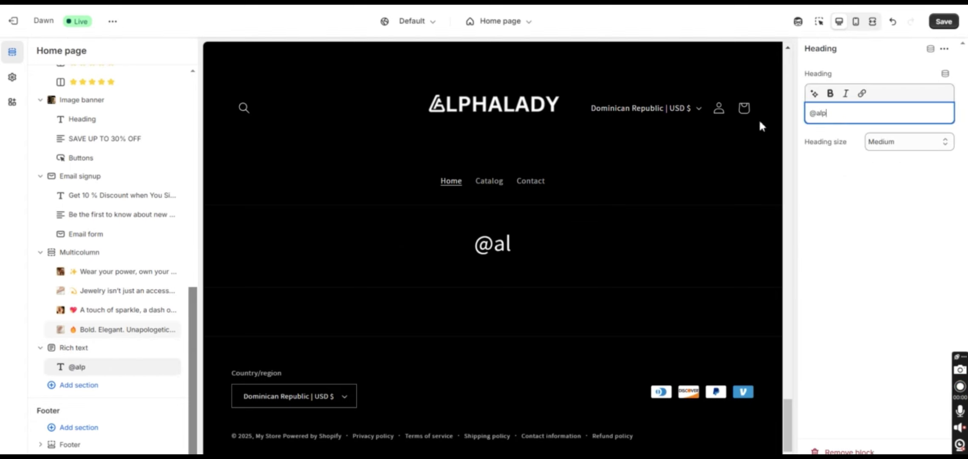
pyautogui.write('haladyOfficial')
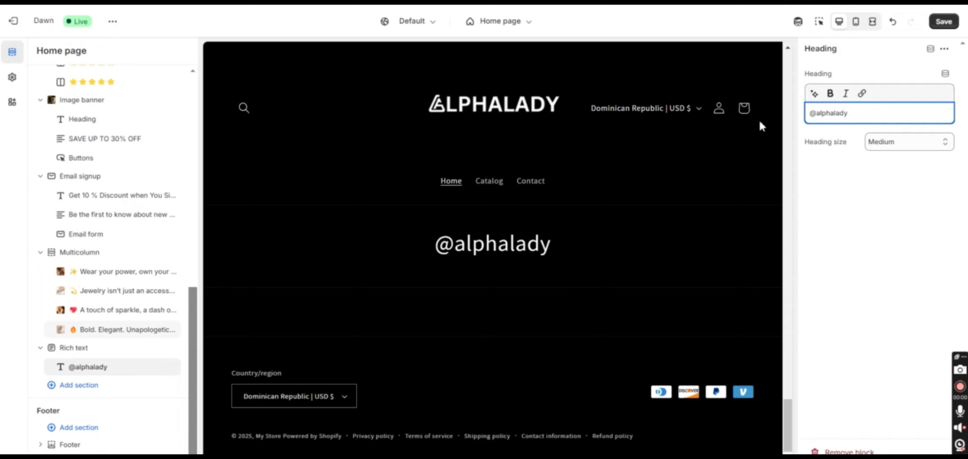
pyautogui.click(944, 22)
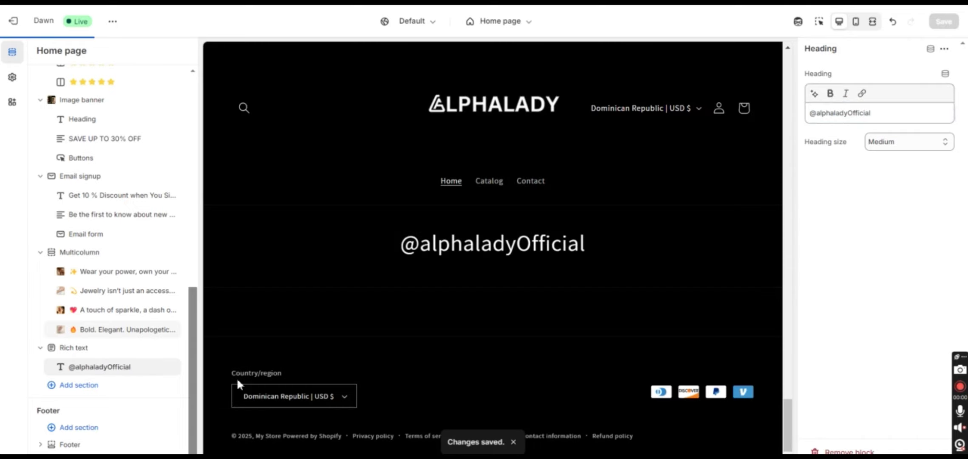
pyautogui.click(77, 387)
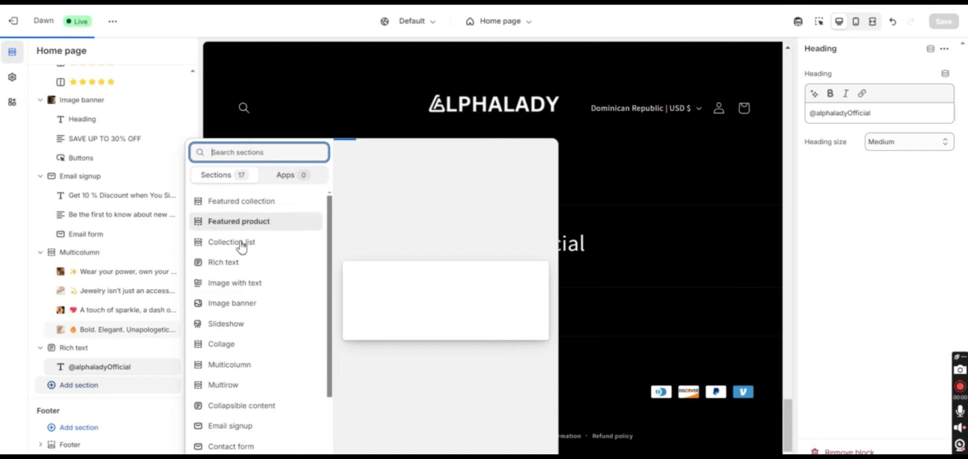
# Add an Image banner section and delete its Heading, Text and Buttons blocks
pyautogui.click(233, 303)
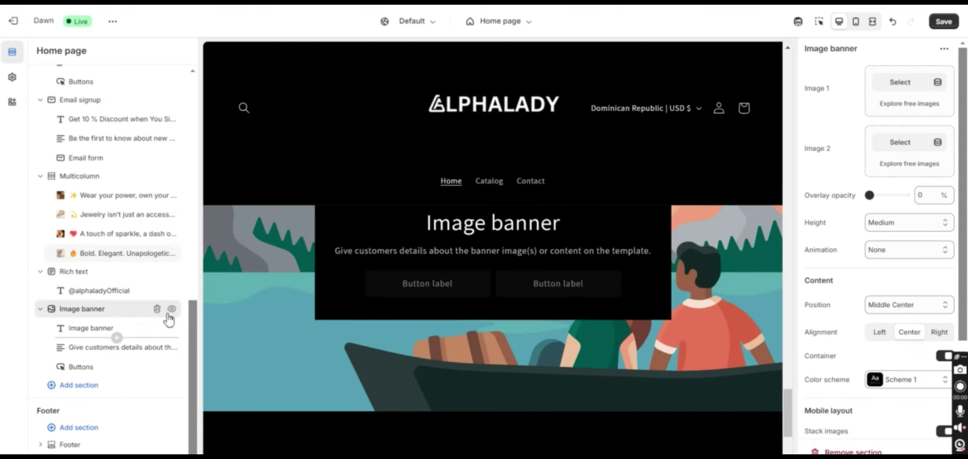
pyautogui.click(157, 328)
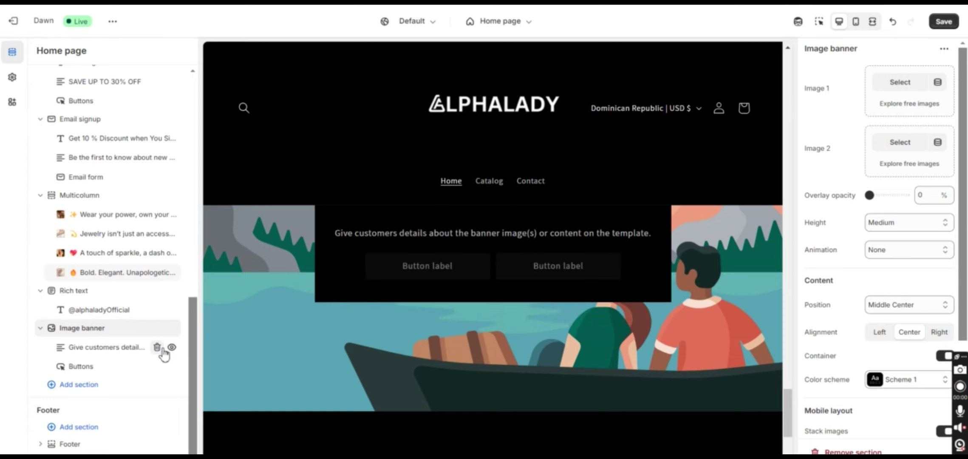
pyautogui.click(157, 348)
pyautogui.click(158, 367)
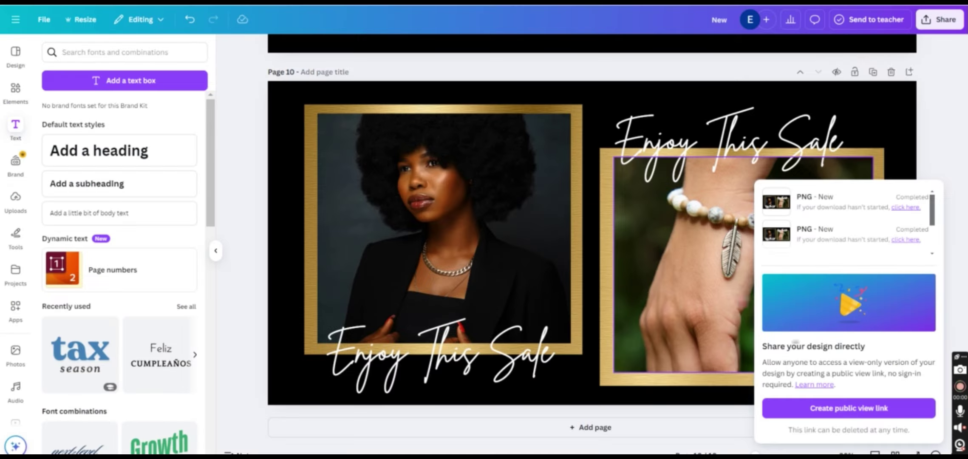
# Add a new blank Page 11 after Page 10 and fill it with a three-column photo grid
pyautogui.scroll(2, 967, 180)
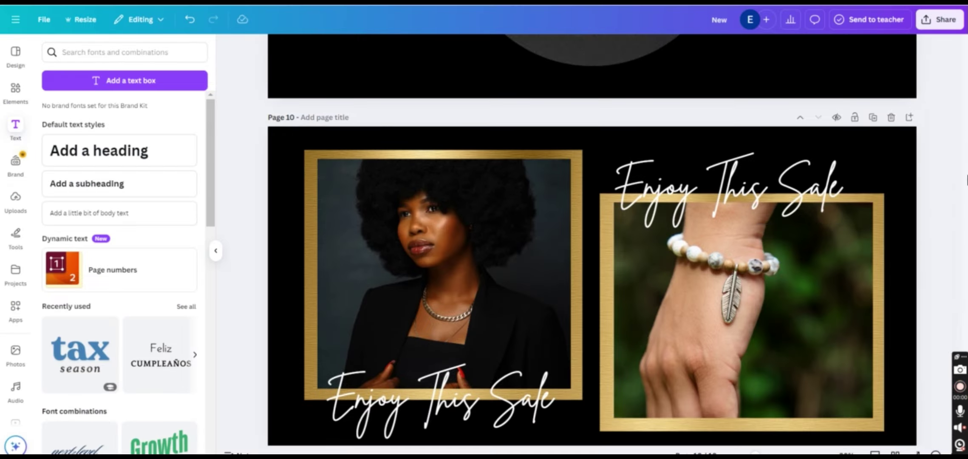
pyautogui.click(873, 118)
pyautogui.click(891, 159)
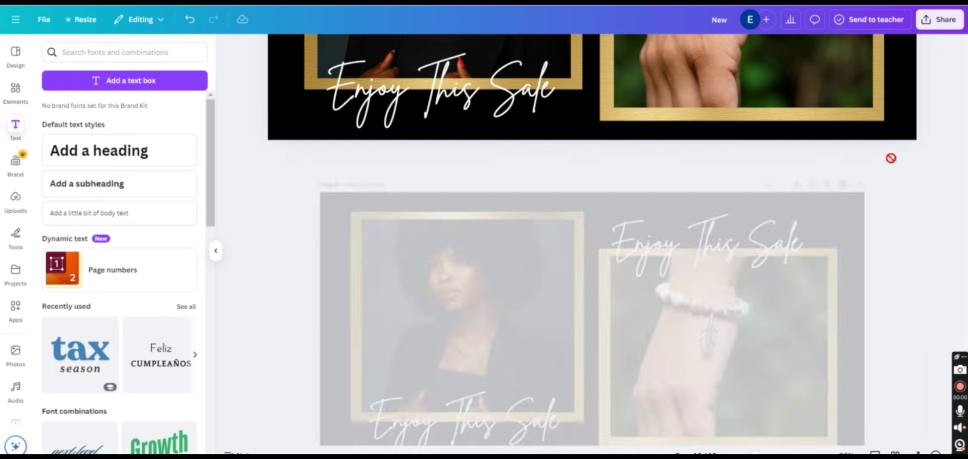
pyautogui.click(594, 427)
pyautogui.click(16, 91)
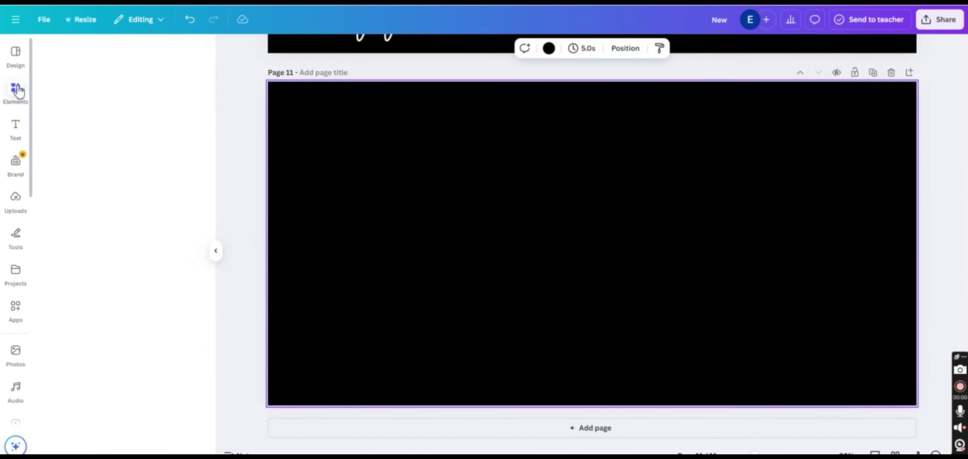
pyautogui.scroll(5, 200, 134)
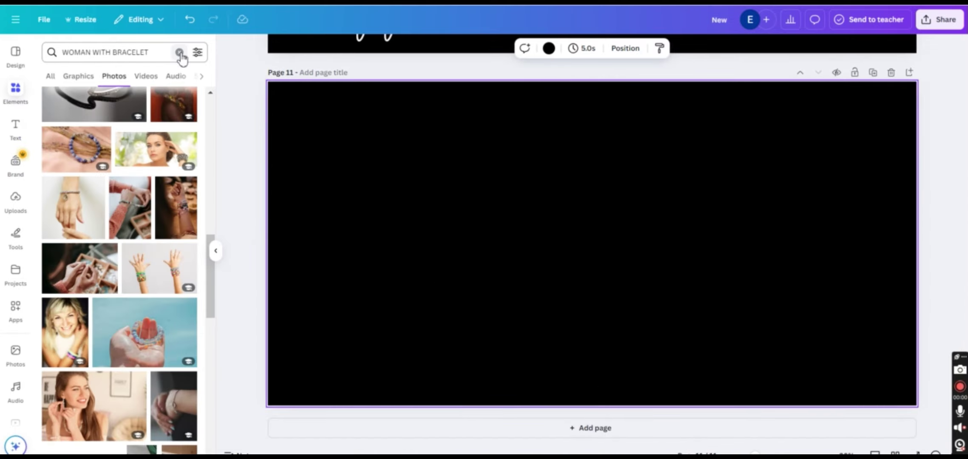
pyautogui.click(180, 53)
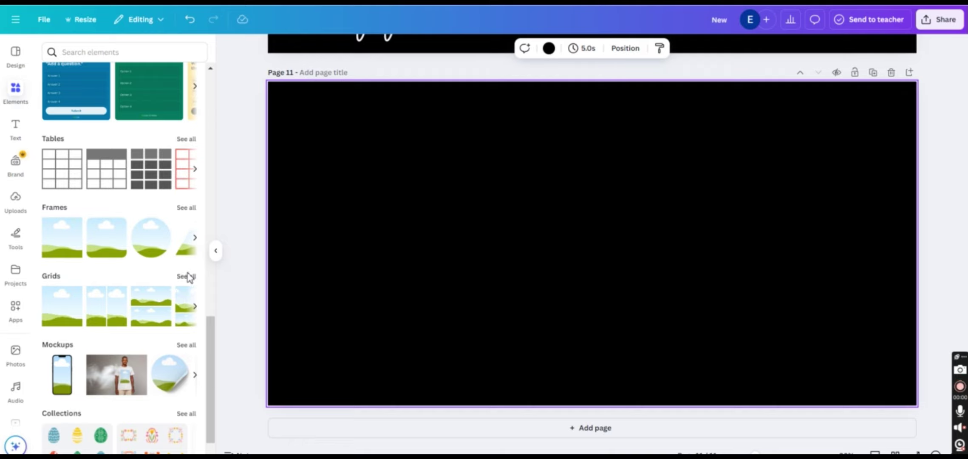
pyautogui.click(187, 277)
pyautogui.moveTo(453, 242); pyautogui.dragTo(453, 241)
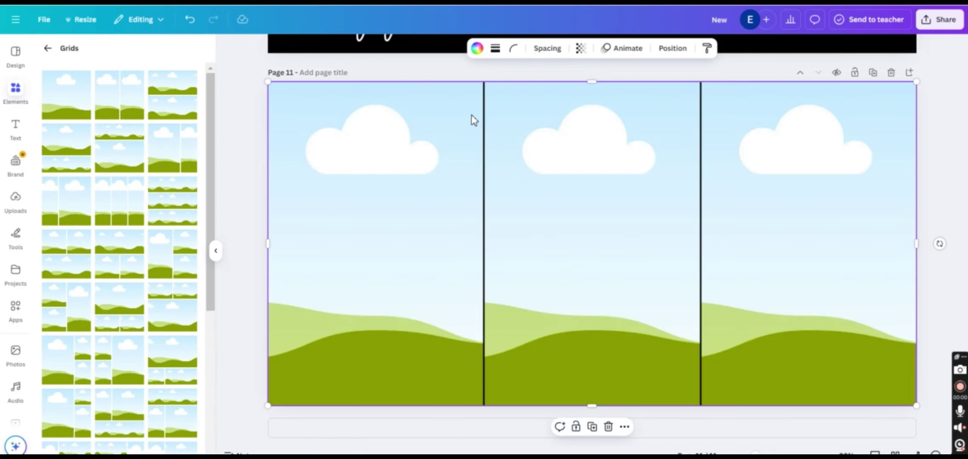
# Search photos for jewelry and place the diamond photo in the left grid cell
pyautogui.click(488, 199)
pyautogui.click(326, 175)
pyautogui.click(17, 90)
pyautogui.click(47, 55)
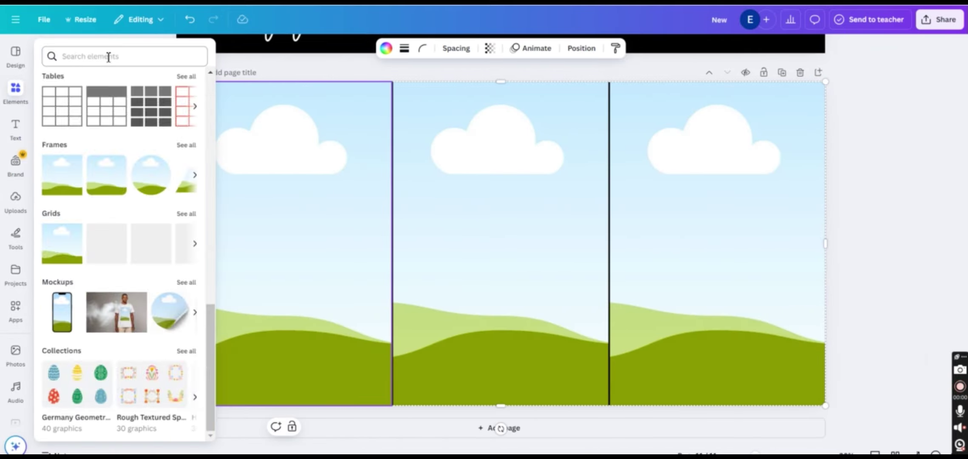
pyautogui.click(108, 55)
pyautogui.write('jewelr')
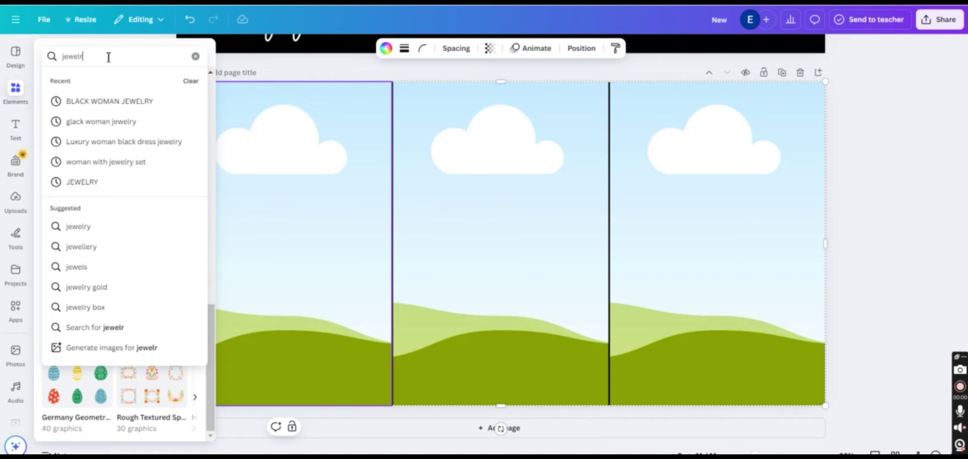
pyautogui.write('y seet')
pyautogui.press('Return')
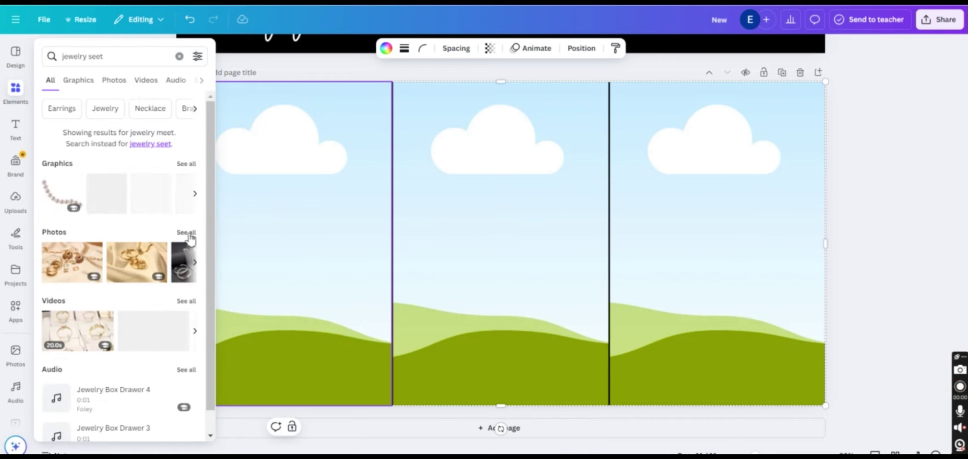
pyautogui.click(186, 233)
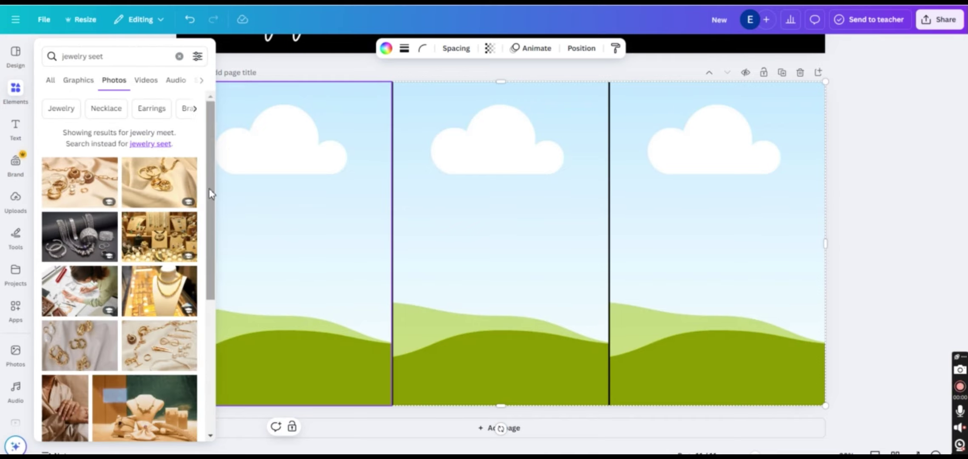
pyautogui.moveTo(210, 194); pyautogui.dragTo(208, 268)
pyautogui.moveTo(211, 314); pyautogui.dragTo(213, 334)
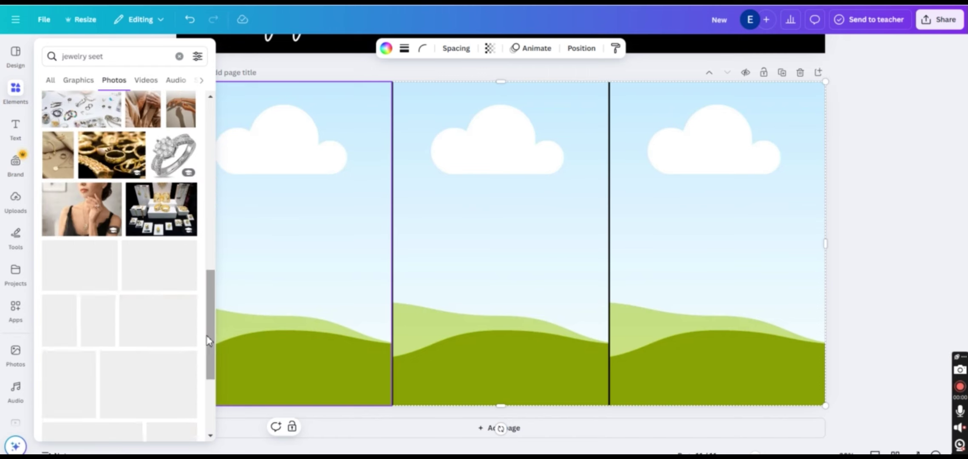
pyautogui.moveTo(213, 305); pyautogui.dragTo(210, 389)
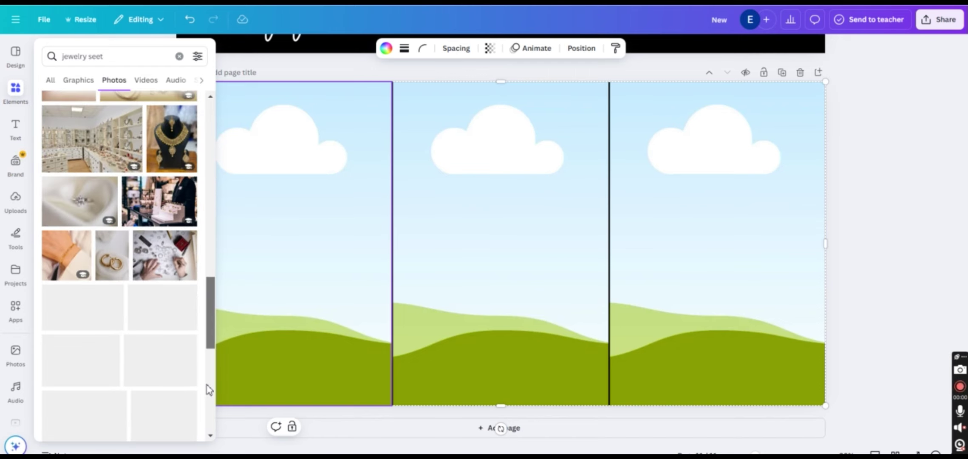
pyautogui.moveTo(197, 337); pyautogui.dragTo(296, 264)
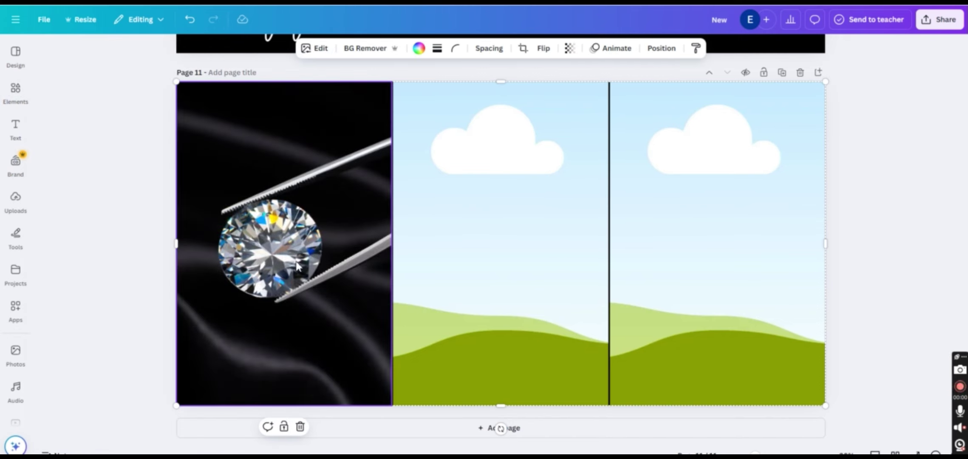
# Fill the middle grid cell with the pendant necklace photo
pyautogui.click(16, 91)
pyautogui.moveTo(208, 328); pyautogui.dragTo(209, 437)
pyautogui.moveTo(174, 293); pyautogui.dragTo(360, 234)
pyautogui.moveTo(214, 414); pyautogui.dragTo(216, 452)
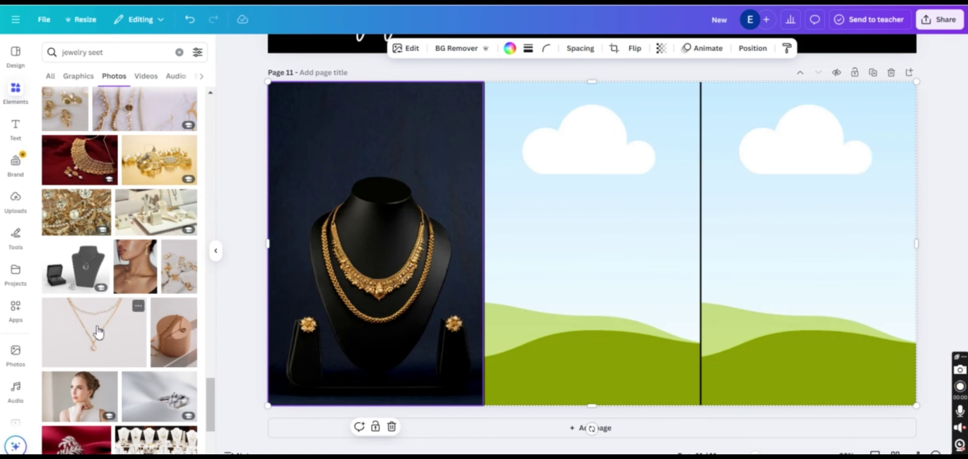
pyautogui.moveTo(98, 331); pyautogui.dragTo(615, 233)
# Drop the blue ring photo into the right cell, shift it right, and delete extra page 12
pyautogui.moveTo(207, 393); pyautogui.dragTo(215, 425)
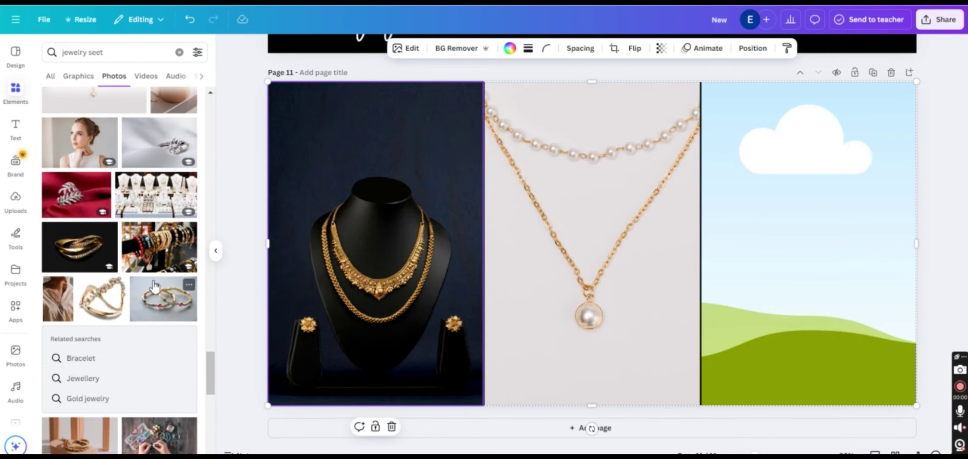
pyautogui.moveTo(166, 299); pyautogui.dragTo(786, 238)
pyautogui.moveTo(211, 363); pyautogui.dragTo(210, 404)
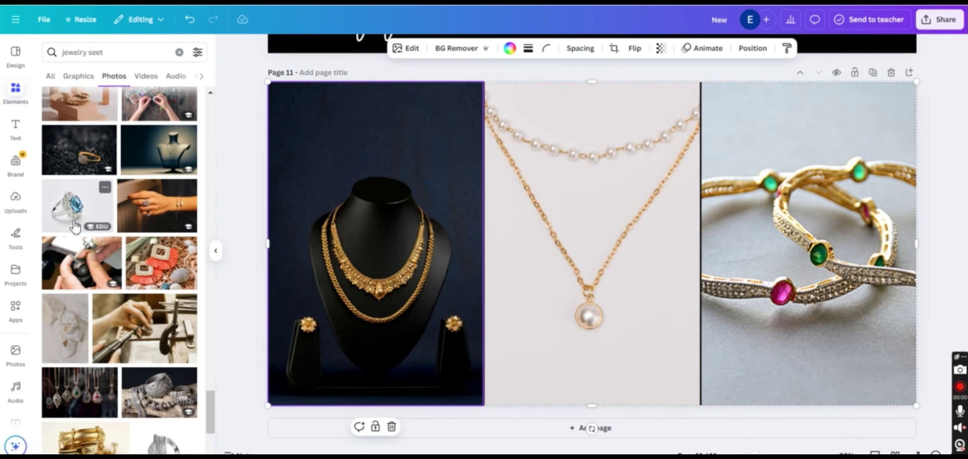
pyautogui.moveTo(79, 206); pyautogui.dragTo(784, 258)
pyautogui.doubleClick(784, 257)
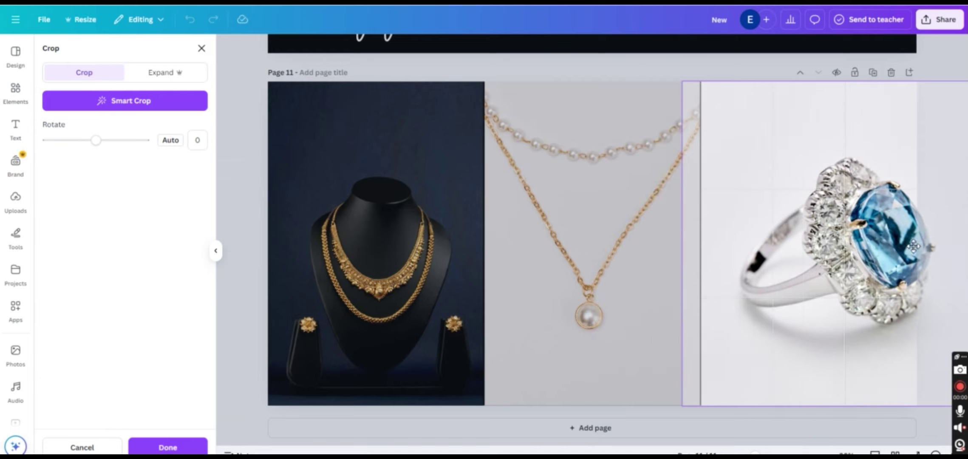
pyautogui.moveTo(869, 249); pyautogui.dragTo(902, 248)
pyautogui.click(534, 438)
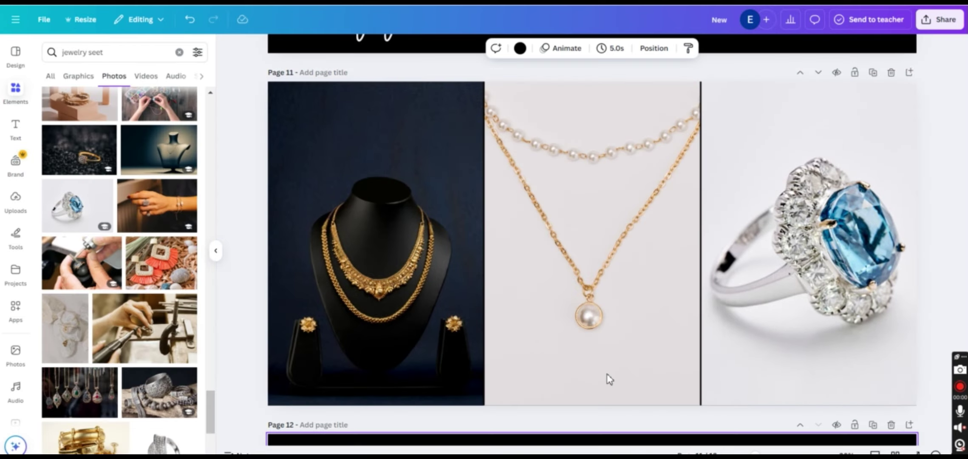
pyautogui.click(891, 72)
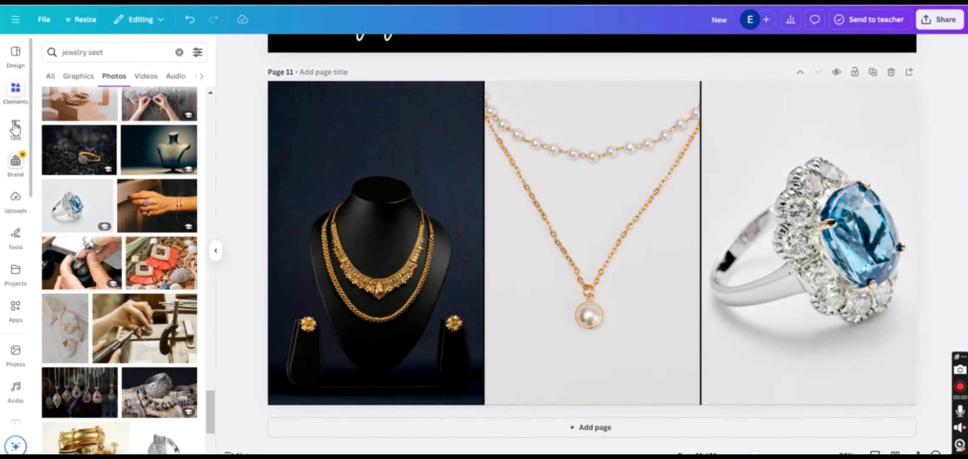
pyautogui.click(17, 90)
# Add a gold foil graphic and stretch it into a wide rectangle across the middle photo
pyautogui.click(179, 56)
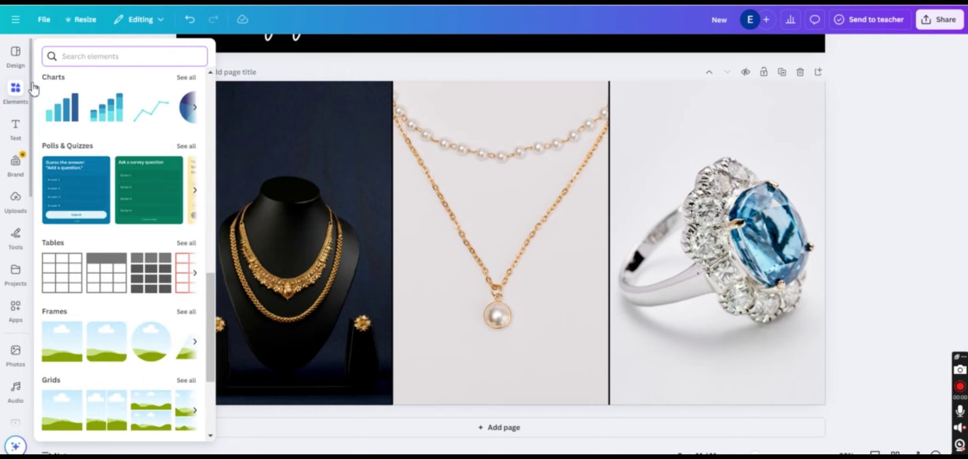
pyautogui.scroll(10, 60, 242)
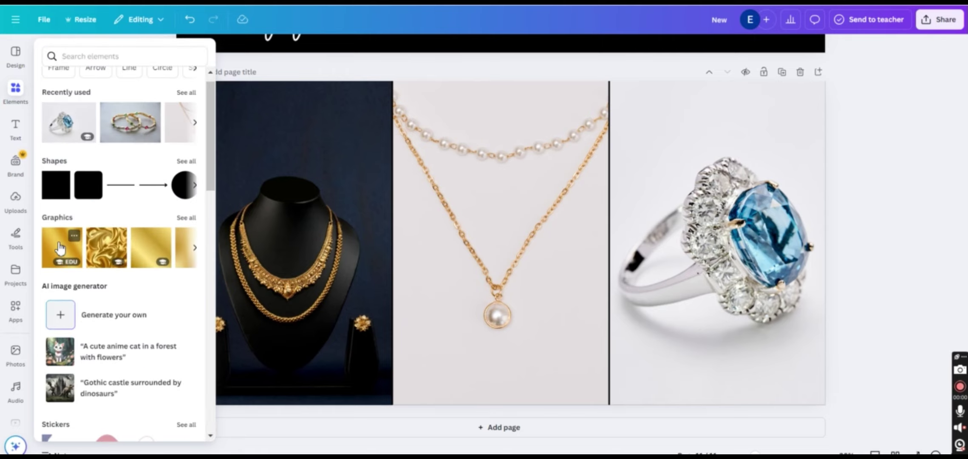
pyautogui.click(59, 247)
pyautogui.moveTo(441, 243); pyautogui.dragTo(325, 243)
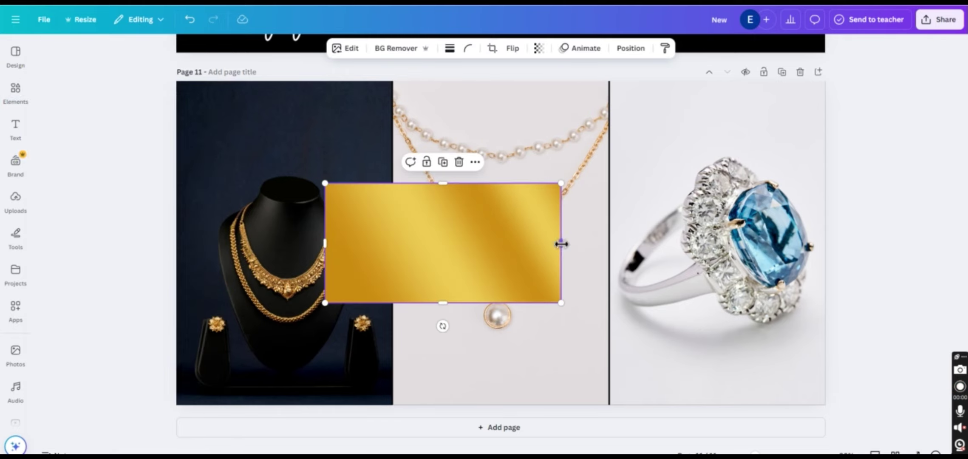
pyautogui.moveTo(561, 244); pyautogui.dragTo(706, 245)
pyautogui.moveTo(515, 184); pyautogui.dragTo(515, 145)
pyautogui.moveTo(519, 225); pyautogui.dragTo(543, 220)
# Keep the gold rectangle free-floating instead of framed, and raise its top edge slightly
pyautogui.hotkey('ctrl', 'z')
pyautogui.hotkey('ctrl', 'y')
pyautogui.hotkey('ctrl', 'z')
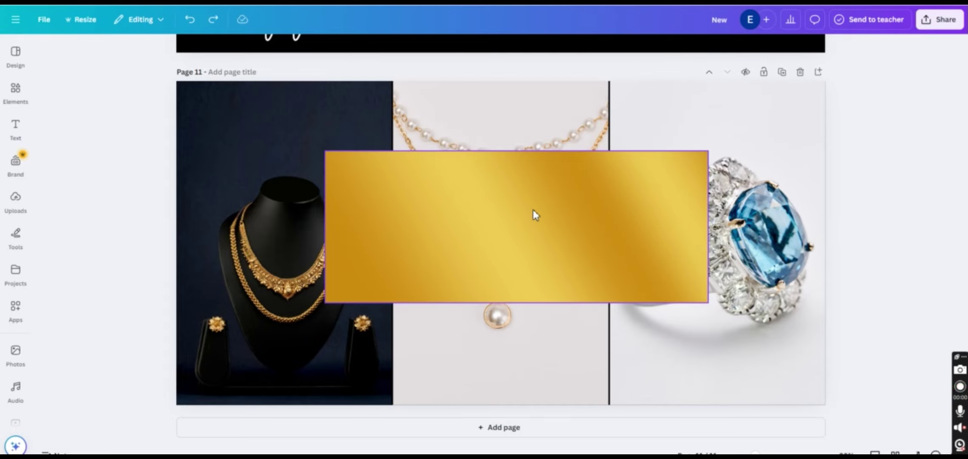
pyautogui.scroll(8, 533, 210)
pyautogui.scroll(-8, 865, 352)
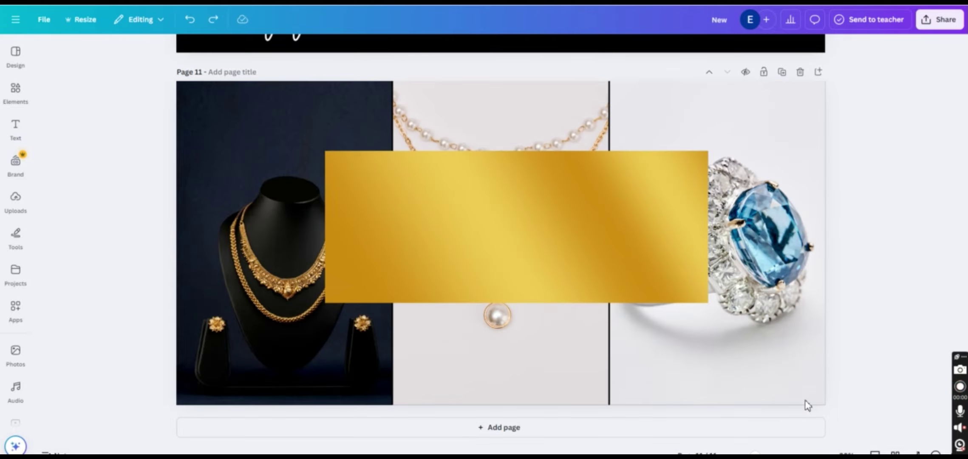
pyautogui.click(517, 151)
pyautogui.moveTo(516, 151); pyautogui.dragTo(517, 143)
# Add a black square and stretch it inside the gold rectangle, leaving a thin gold border
pyautogui.click(24, 94)
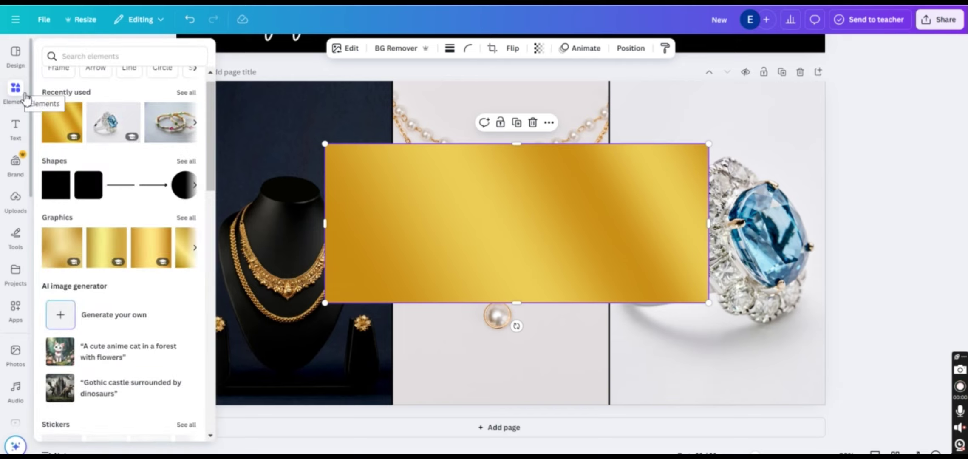
pyautogui.click(53, 184)
pyautogui.moveTo(545, 191); pyautogui.dragTo(424, 155)
pyautogui.moveTo(640, 223); pyautogui.dragTo(790, 222)
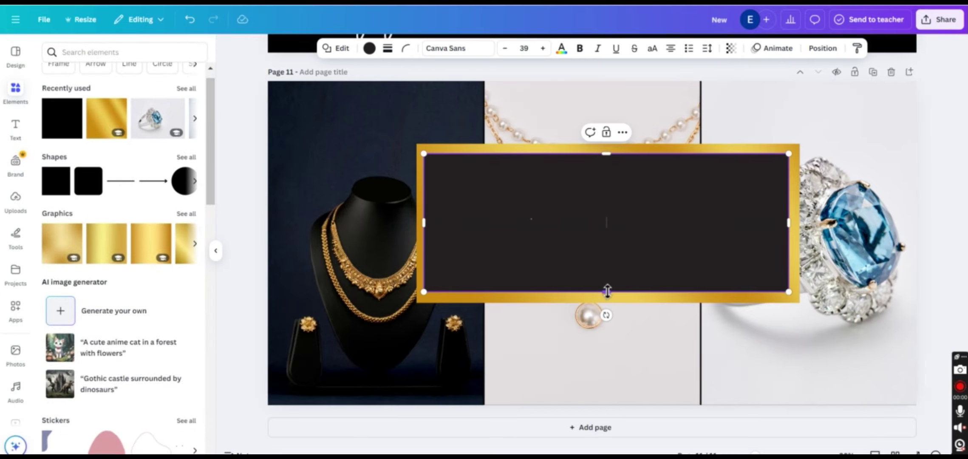
pyautogui.moveTo(607, 292); pyautogui.dragTo(608, 295)
pyautogui.click(927, 123)
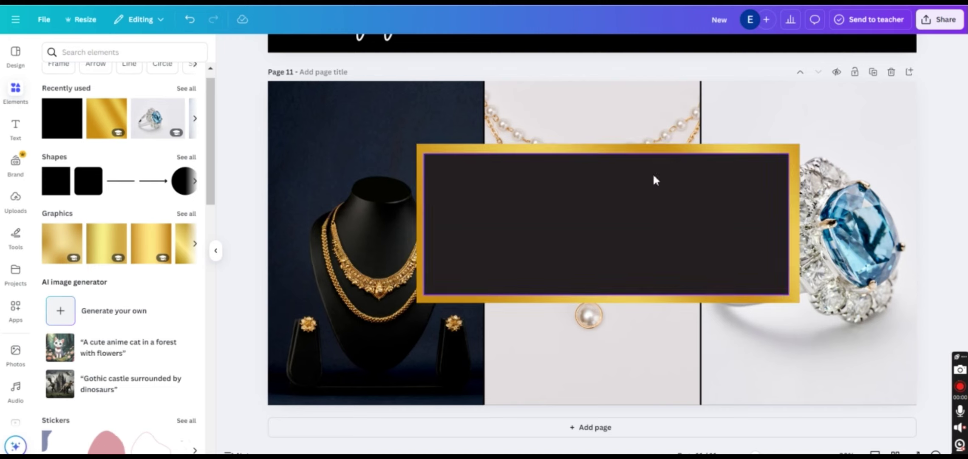
# Add a heading reading "Let's" and place a duplicate of it to the upper right
pyautogui.click(21, 136)
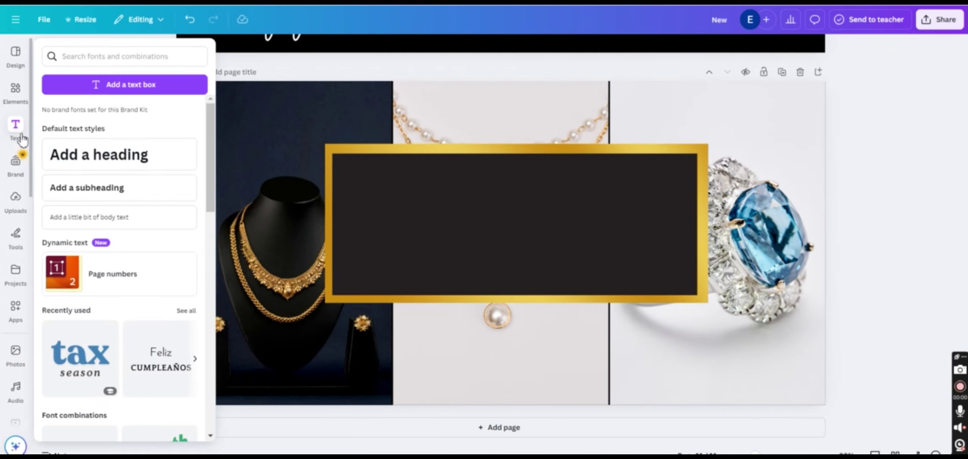
pyautogui.click(116, 155)
pyautogui.write("Let's")
pyautogui.click(389, 164)
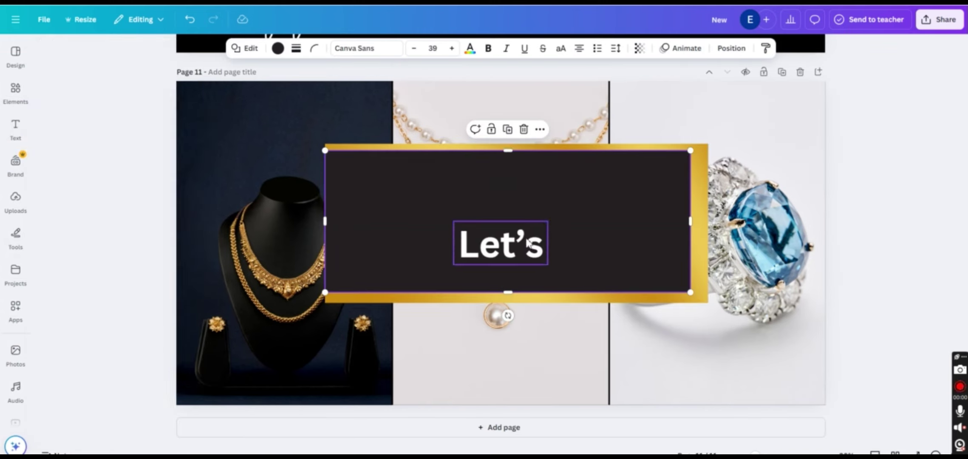
pyautogui.click(499, 244)
pyautogui.click(499, 197)
pyautogui.moveTo(506, 251); pyautogui.dragTo(420, 178)
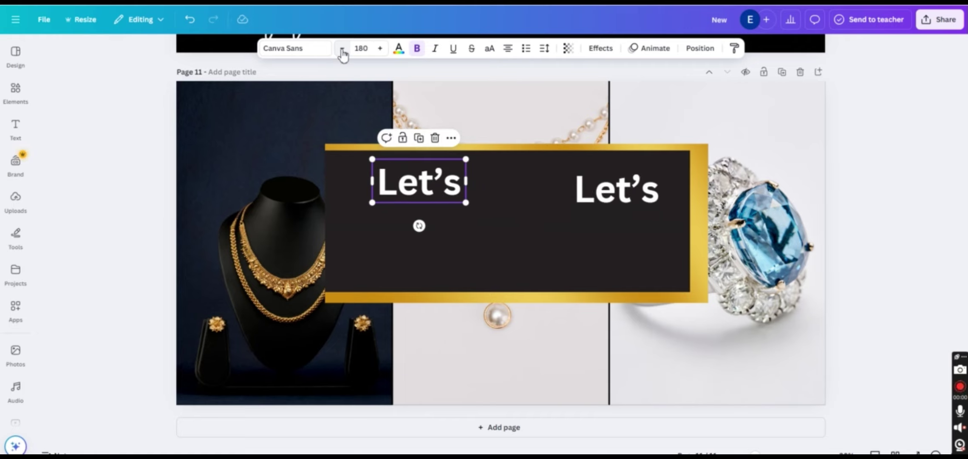
# Set the left "Let's" to Brittany and the right copy to Dream Avenue
pyautogui.click(318, 51)
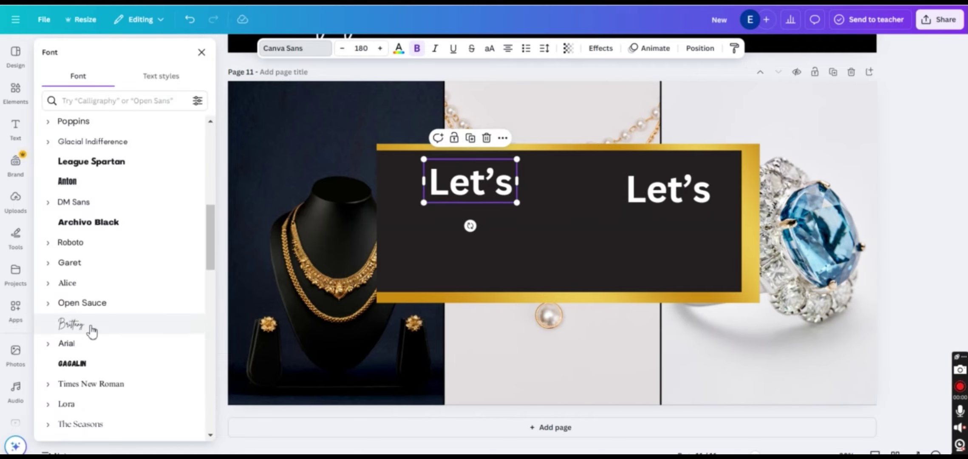
pyautogui.click(92, 324)
pyautogui.click(667, 189)
pyautogui.click(294, 48)
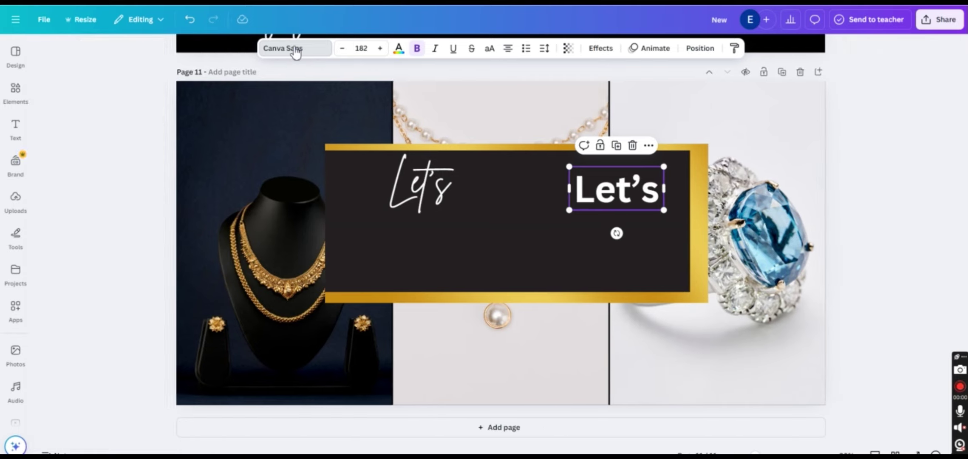
pyautogui.click(294, 48)
pyautogui.click(116, 101)
pyautogui.write('avenue')
pyautogui.press('Return')
pyautogui.click(101, 148)
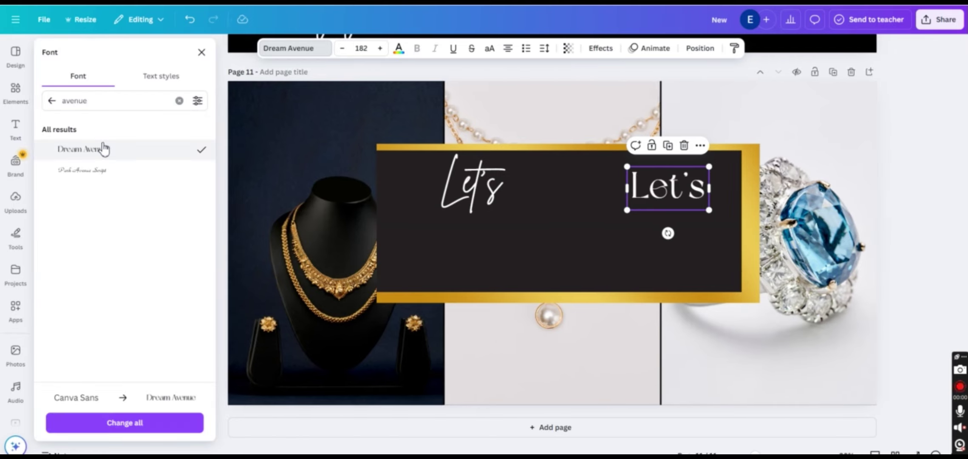
# Change the right copy to "connect" and spread its letter spacing to 136
pyautogui.doubleClick(678, 200)
pyautogui.write('connect')
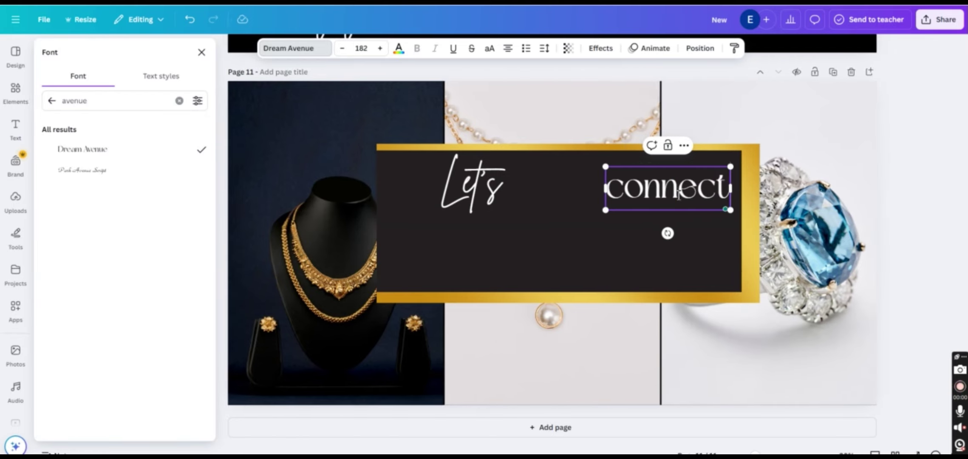
pyautogui.click(544, 48)
pyautogui.moveTo(513, 93); pyautogui.dragTo(519, 94)
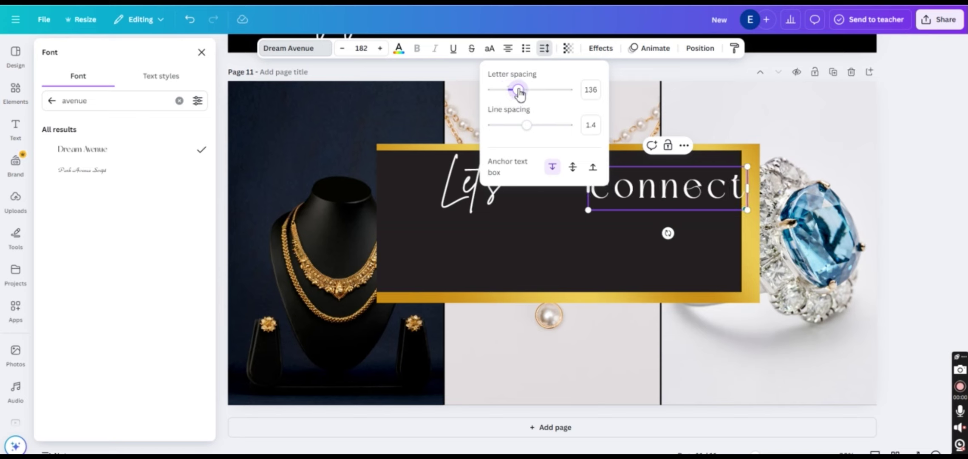
pyautogui.scroll(1, 616, 192)
# Reduce "connect" letter spacing to 57, enlarge it, and move it slightly up and right
pyautogui.moveTo(649, 189); pyautogui.dragTo(579, 214)
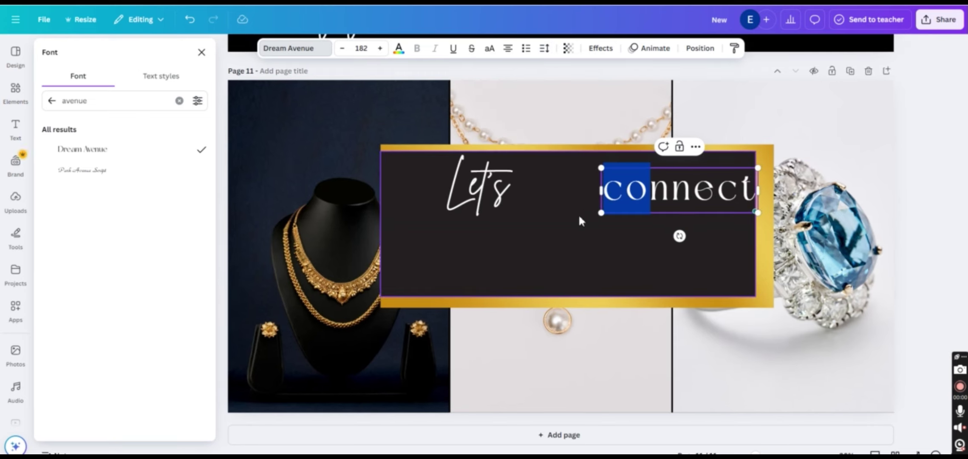
pyautogui.click(580, 213)
pyautogui.scroll(3, 595, 200)
pyautogui.moveTo(671, 185); pyautogui.dragTo(642, 189)
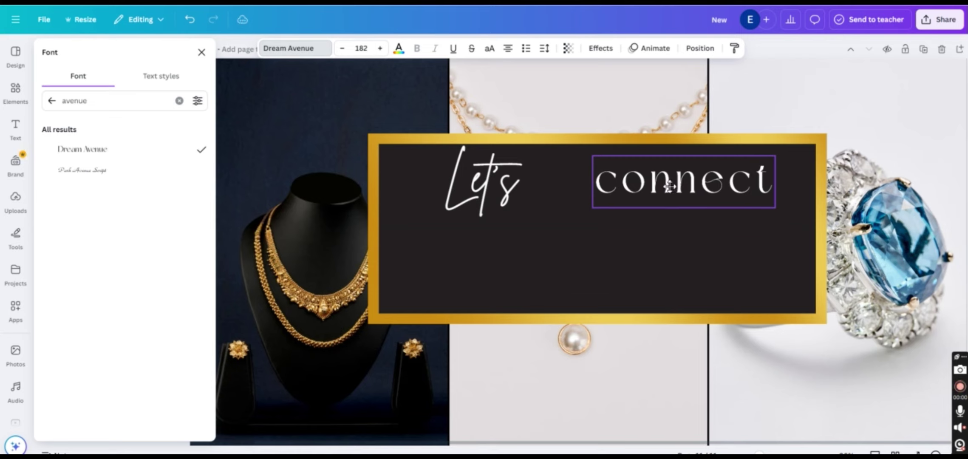
pyautogui.click(545, 48)
pyautogui.moveTo(517, 91); pyautogui.dragTo(512, 91)
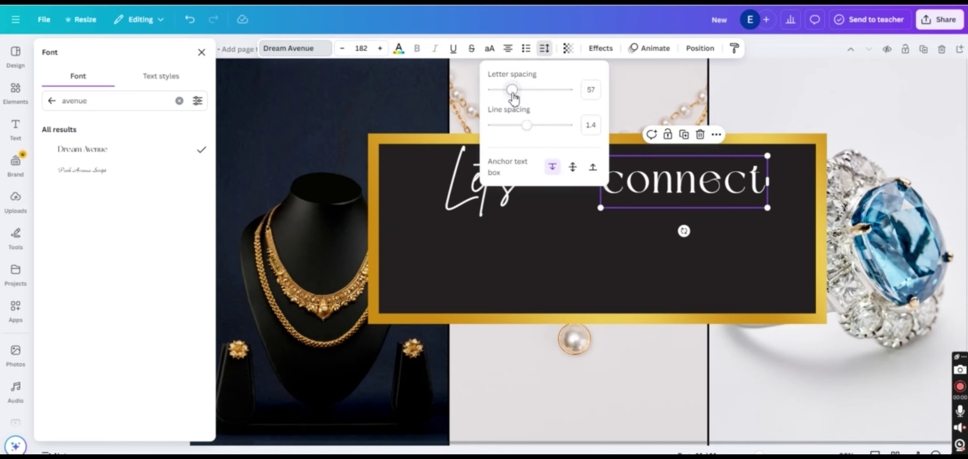
pyautogui.moveTo(600, 208); pyautogui.dragTo(565, 219)
pyautogui.click(743, 239)
pyautogui.click(633, 187)
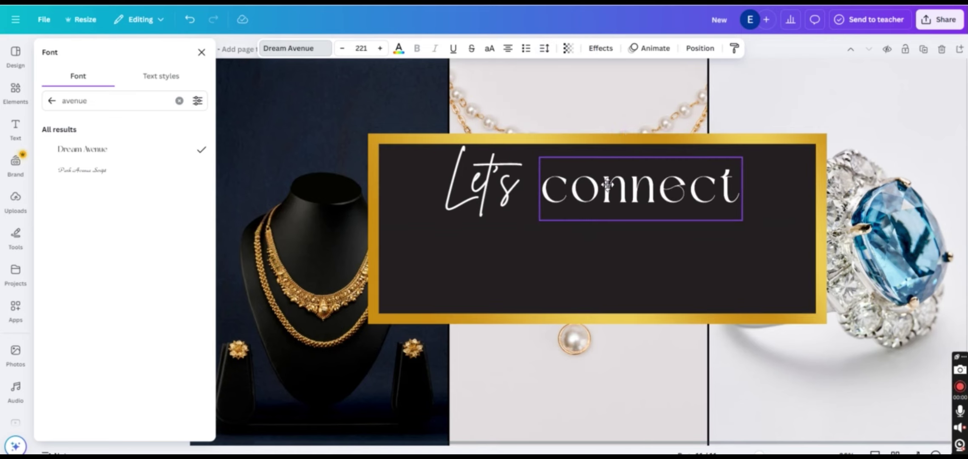
pyautogui.moveTo(634, 187); pyautogui.dragTo(657, 179)
# Shrink "Let's" beside "connect", enlarge the black panel slightly, and fine-tune both text positions
pyautogui.click(481, 183)
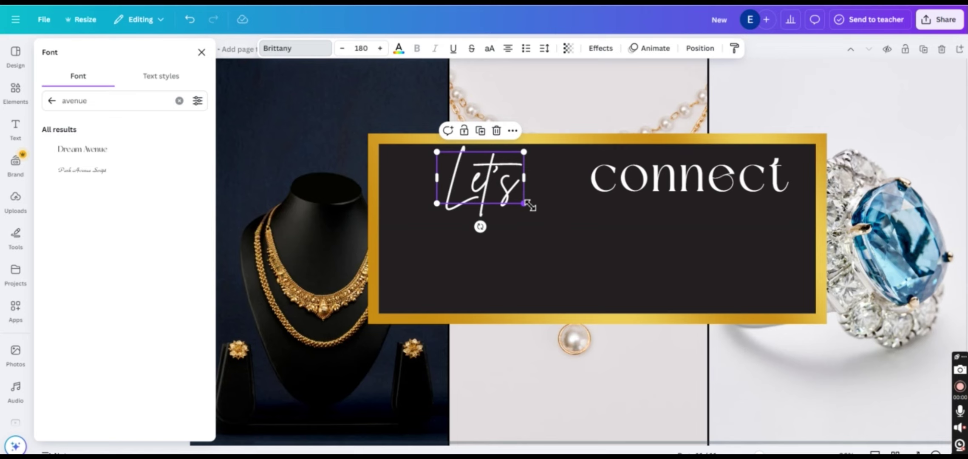
pyautogui.moveTo(525, 204); pyautogui.dragTo(501, 190)
pyautogui.moveTo(472, 172); pyautogui.dragTo(498, 179)
pyautogui.click(580, 233)
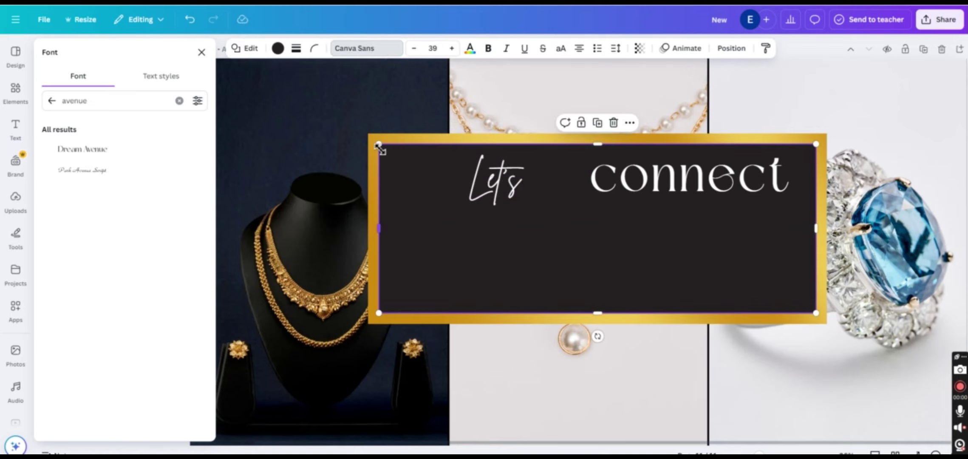
pyautogui.moveTo(378, 145); pyautogui.dragTo(373, 141)
pyautogui.moveTo(606, 313); pyautogui.dragTo(605, 318)
pyautogui.moveTo(816, 229); pyautogui.dragTo(820, 230)
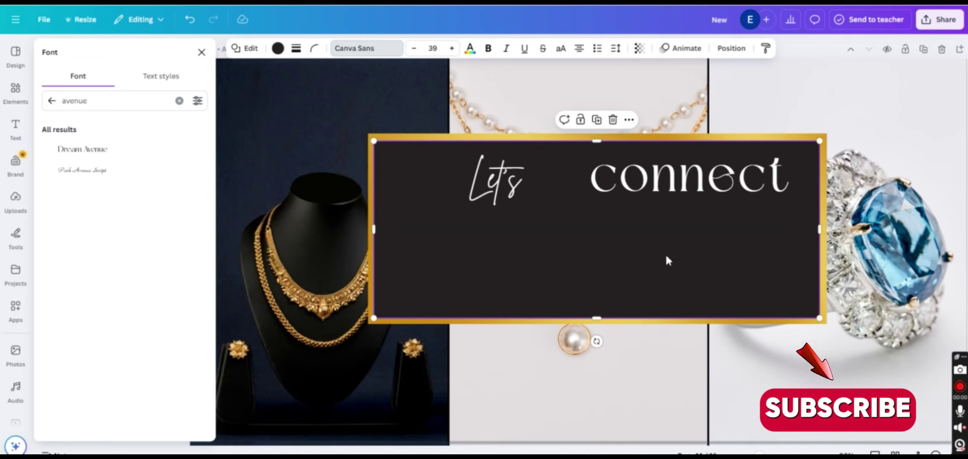
pyautogui.moveTo(519, 181); pyautogui.dragTo(502, 175)
pyautogui.click(646, 172)
pyautogui.moveTo(647, 172); pyautogui.dragTo(641, 170)
pyautogui.click(810, 89)
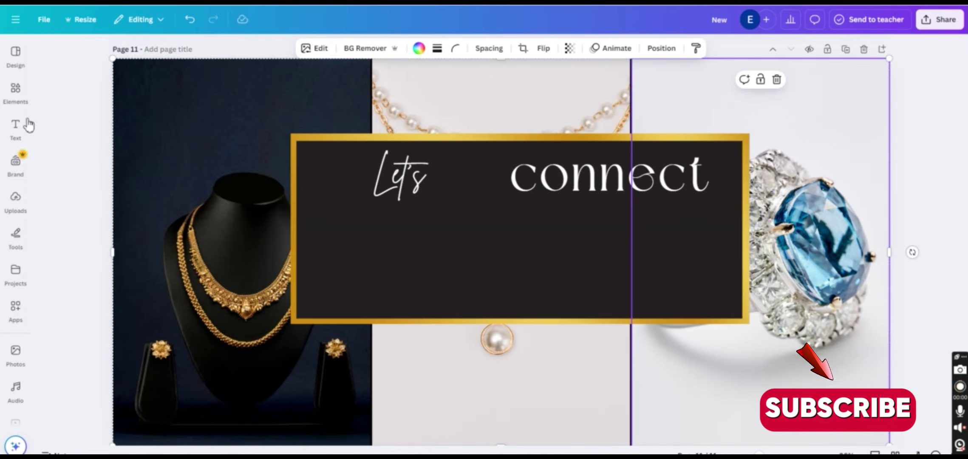
# Make the banner panel solid black and remove a first, unwanted envelope graphic
pyautogui.click(16, 91)
pyautogui.write('email')
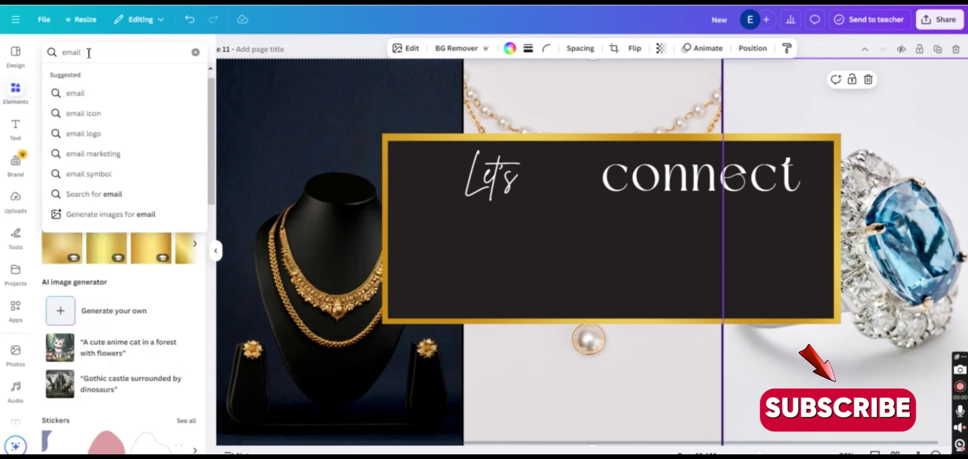
pyautogui.press('Return')
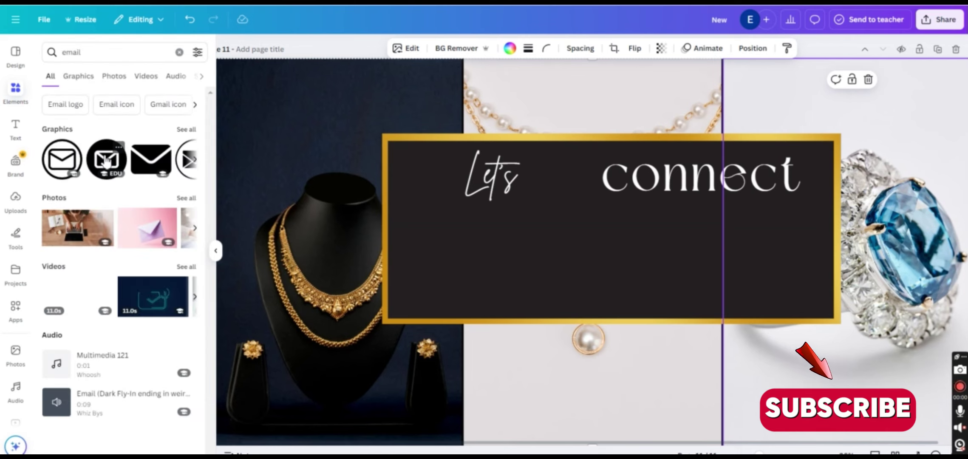
pyautogui.click(106, 161)
pyautogui.click(527, 254)
pyautogui.click(369, 48)
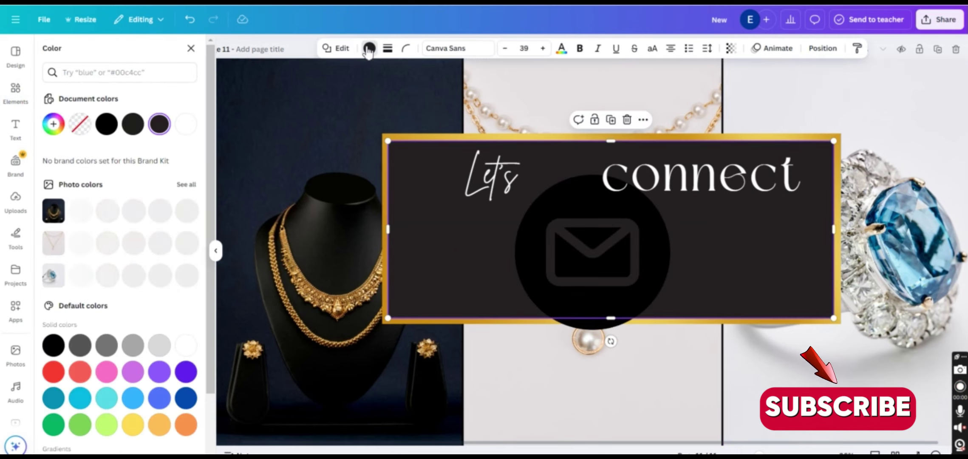
pyautogui.click(106, 127)
pyautogui.click(568, 249)
pyautogui.click(696, 48)
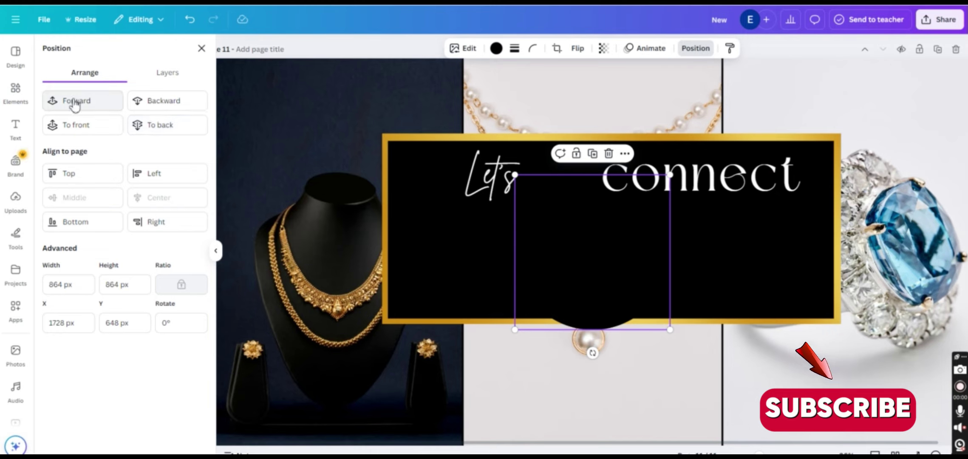
pyautogui.click(609, 154)
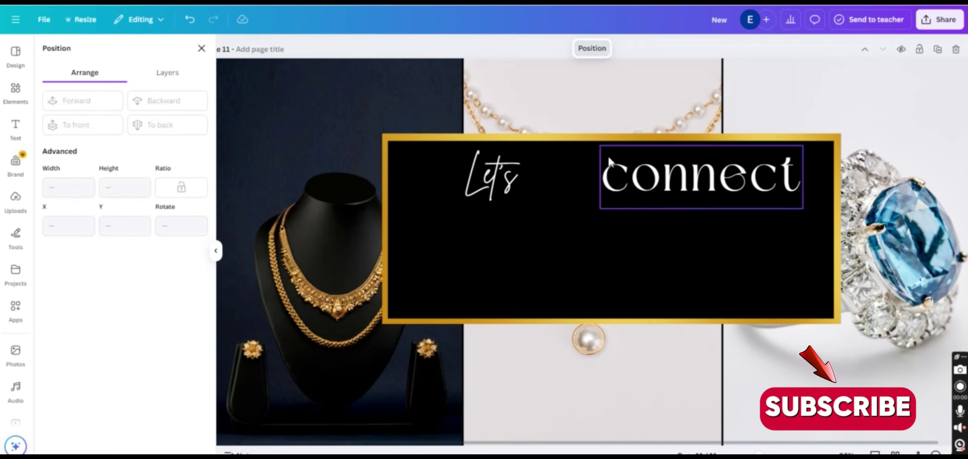
# Add an outlined envelope from an "email" search, colour it white, and shrink it onto the panel's left side
pyautogui.click(15, 91)
pyautogui.click(78, 52)
pyautogui.write('email')
pyautogui.press('Return')
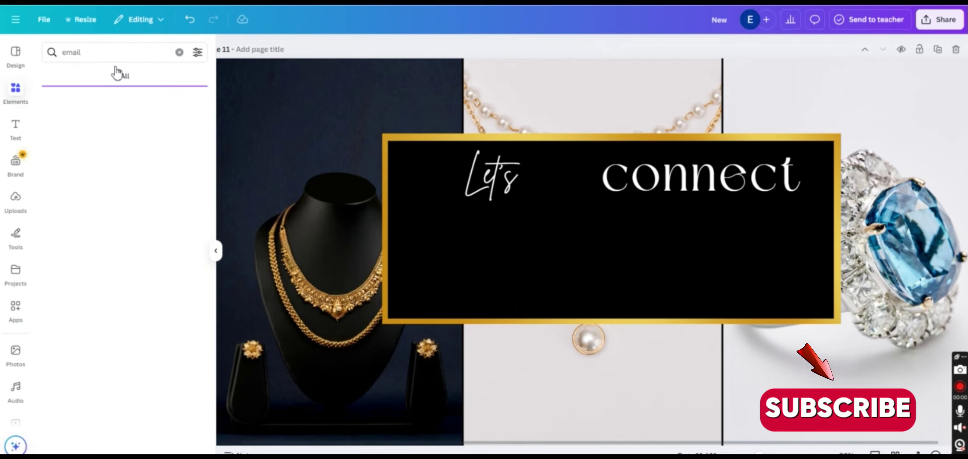
pyautogui.click(59, 160)
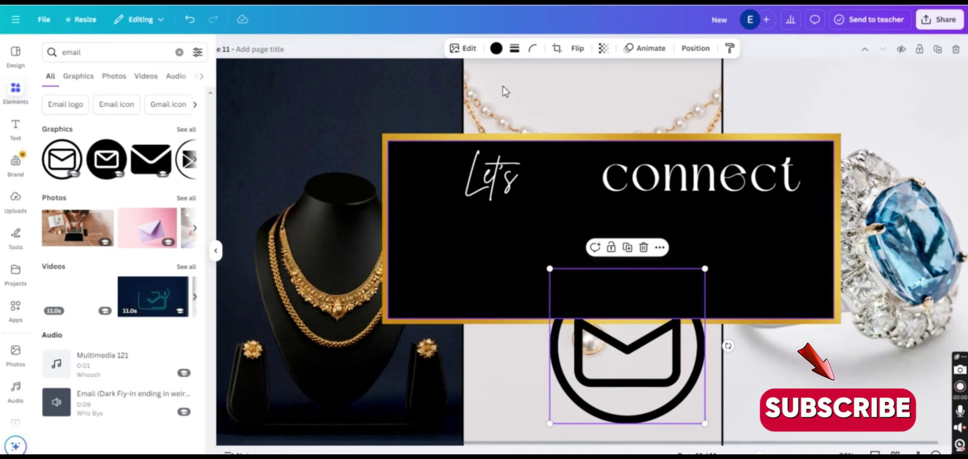
pyautogui.click(496, 48)
pyautogui.click(159, 123)
pyautogui.moveTo(628, 346); pyautogui.dragTo(500, 289)
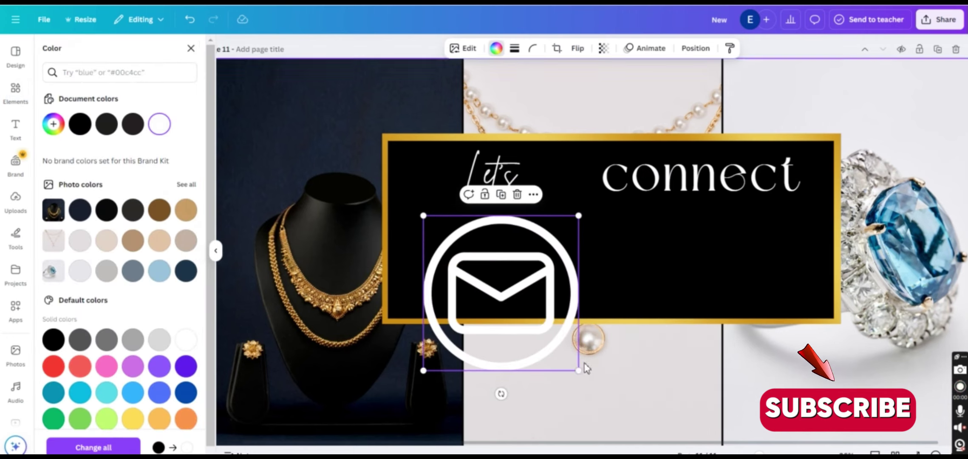
pyautogui.moveTo(579, 367); pyautogui.dragTo(430, 251)
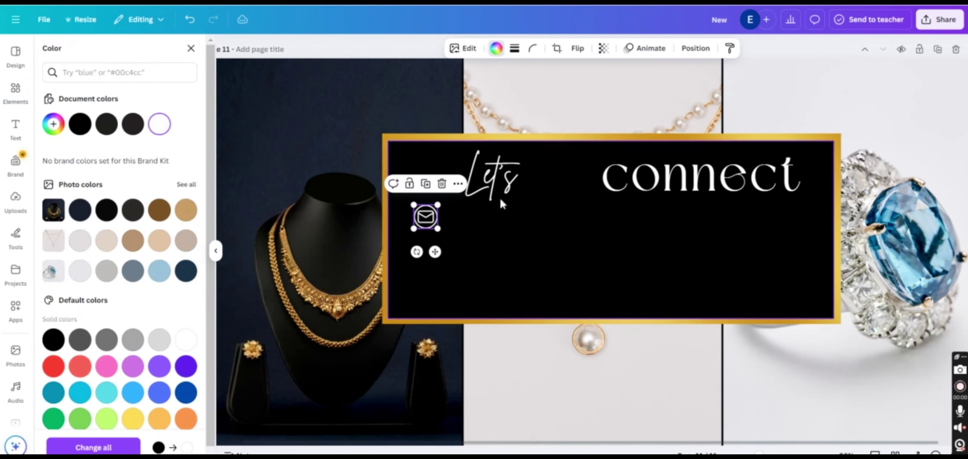
# Add the store's support e-mail address in Dream Avenue, sized small beside the envelope icon
pyautogui.click(18, 144)
pyautogui.click(99, 150)
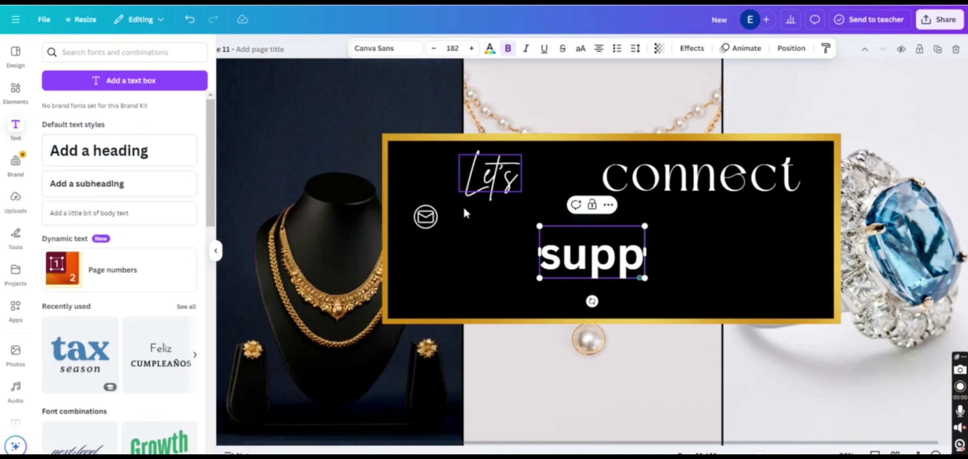
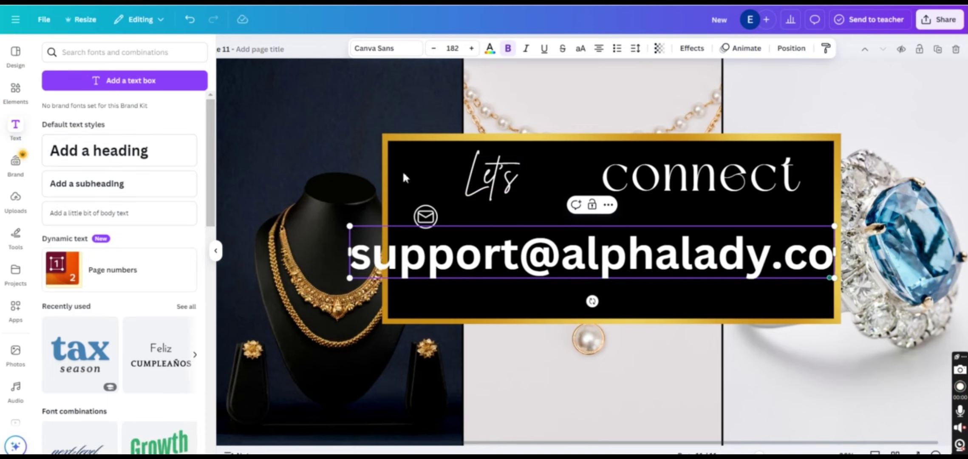
pyautogui.click(407, 49)
pyautogui.click(138, 146)
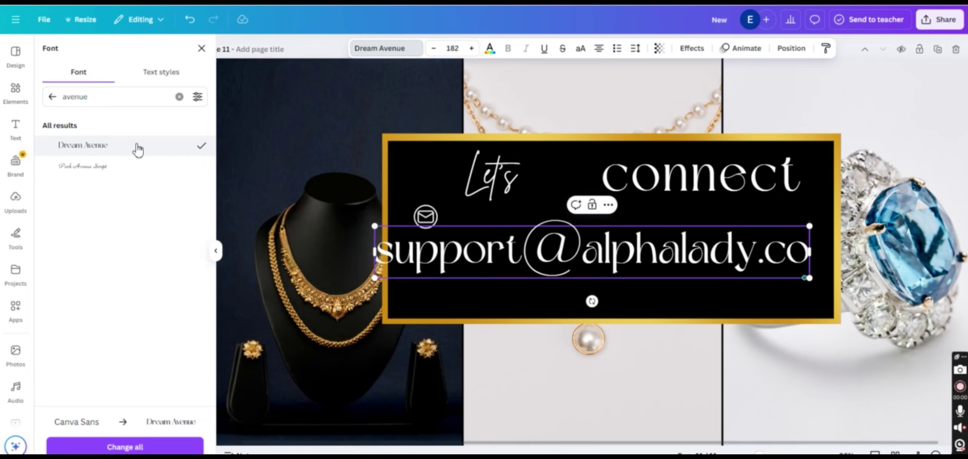
pyautogui.moveTo(376, 228); pyautogui.dragTo(588, 252)
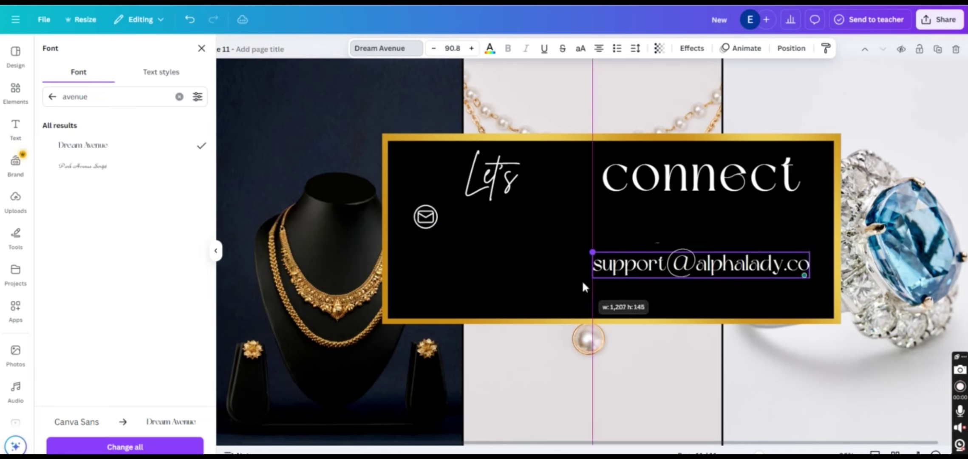
pyautogui.moveTo(685, 272); pyautogui.dragTo(566, 252)
pyautogui.moveTo(449, 206); pyautogui.dragTo(504, 211)
pyautogui.moveTo(585, 256); pyautogui.dragTo(539, 254)
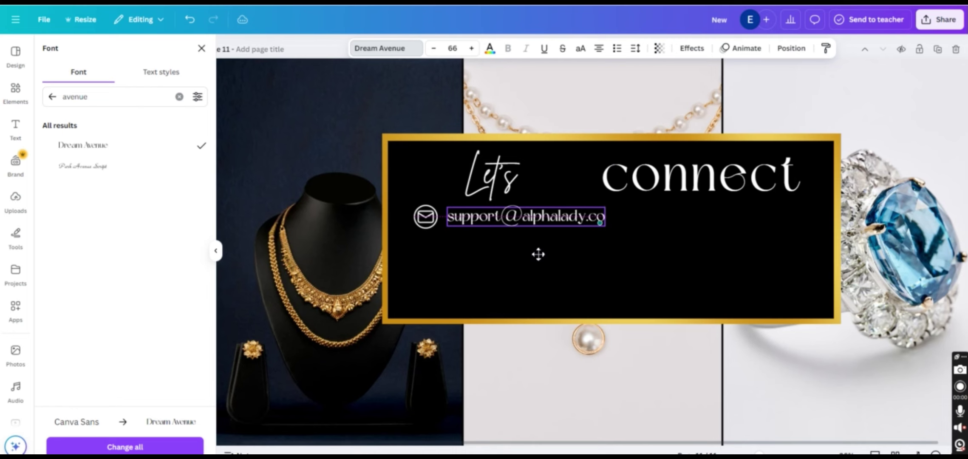
pyautogui.click(539, 254)
pyautogui.click(16, 90)
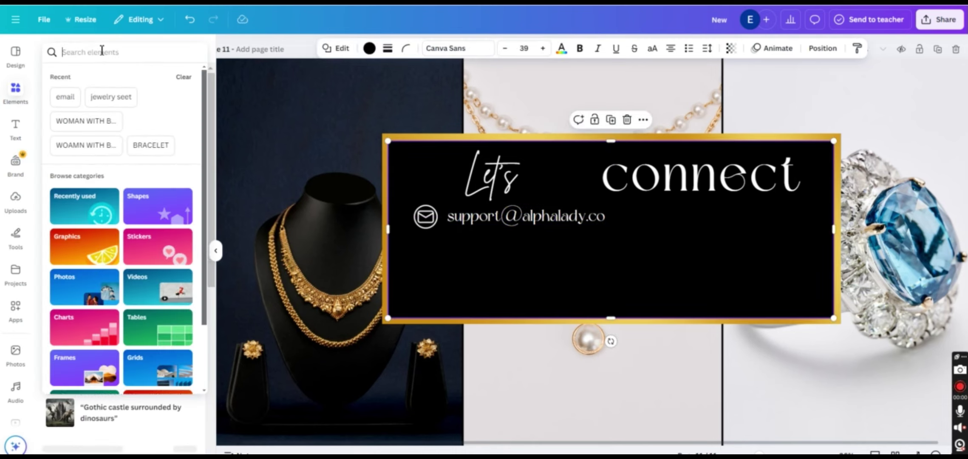
# Add a phone icon from an Elements search, colour it white and place it below the envelope
pyautogui.write('phone')
pyautogui.press('Return')
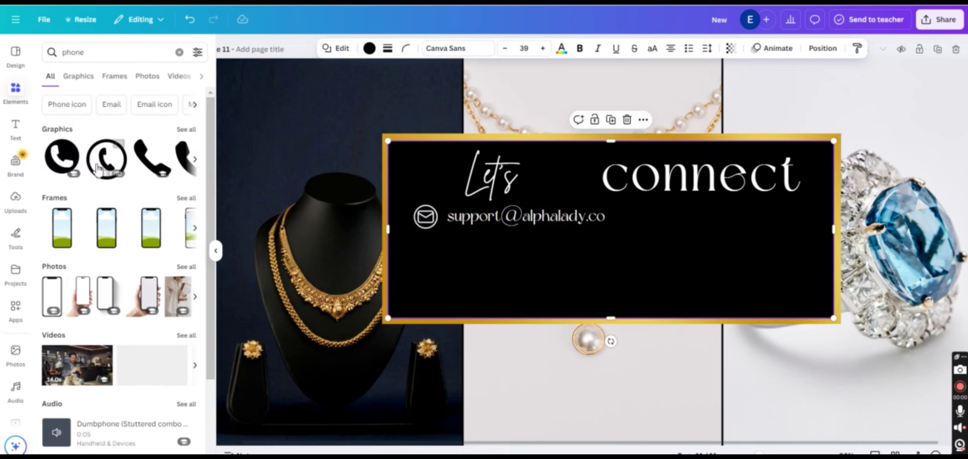
pyautogui.click(101, 164)
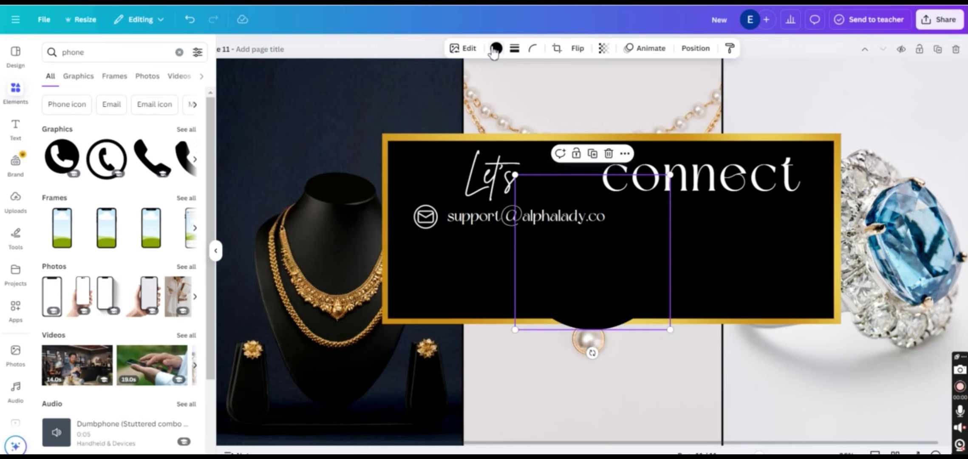
pyautogui.click(496, 48)
pyautogui.click(172, 130)
pyautogui.moveTo(670, 330); pyautogui.dragTo(453, 281)
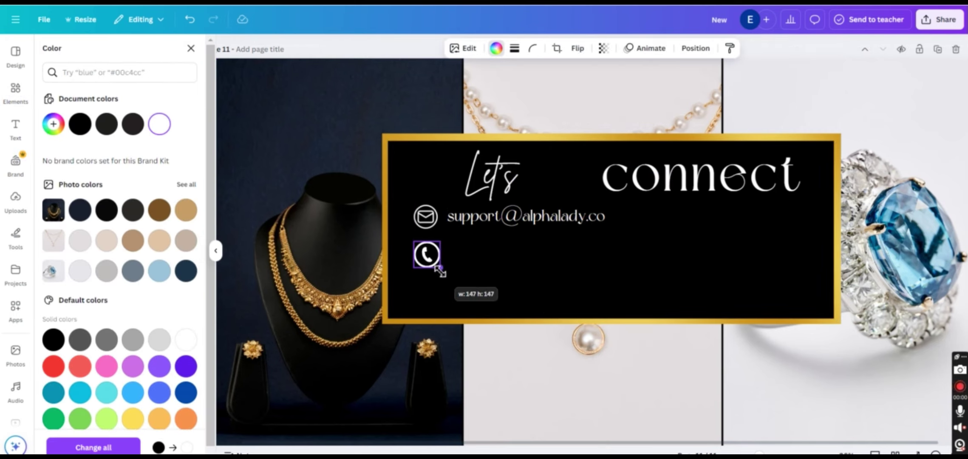
# Duplicate the e-mail line beside the phone icon and retype it as the store's phone number
pyautogui.click(531, 216)
pyautogui.click(526, 188)
pyautogui.moveTo(531, 225); pyautogui.dragTo(524, 268)
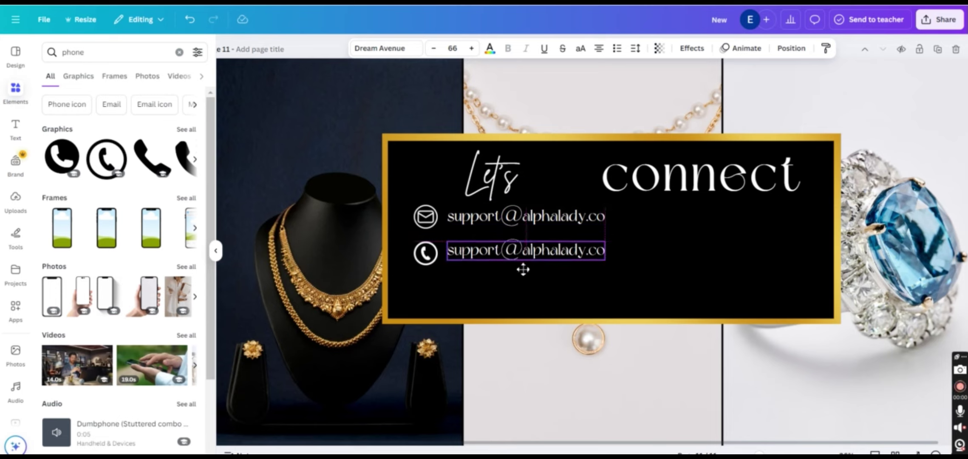
pyautogui.doubleClick(526, 257)
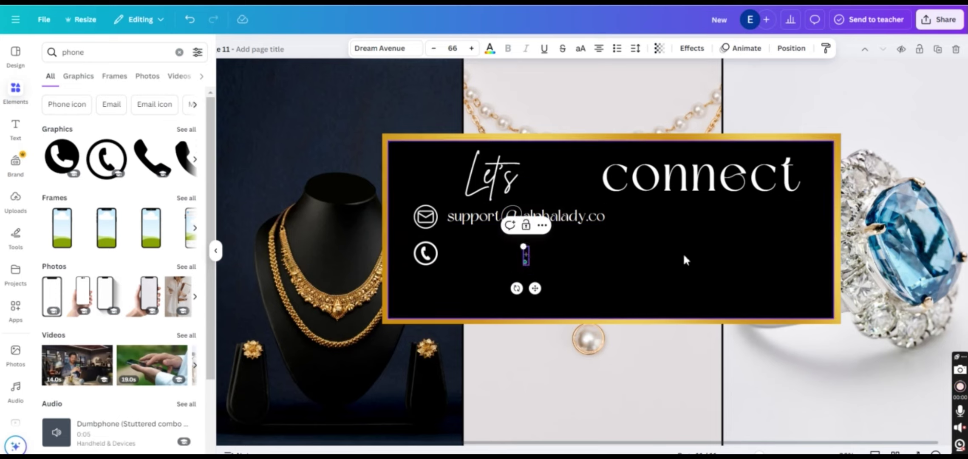
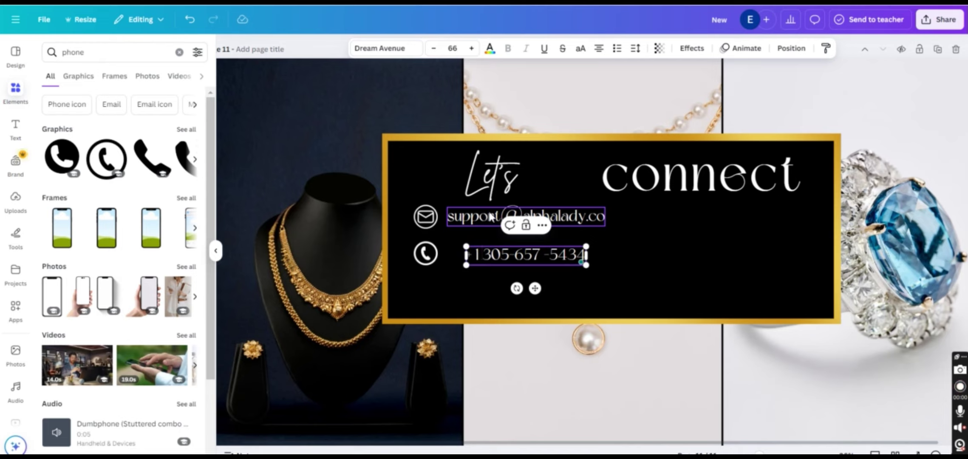
pyautogui.click(551, 280)
pyautogui.click(540, 255)
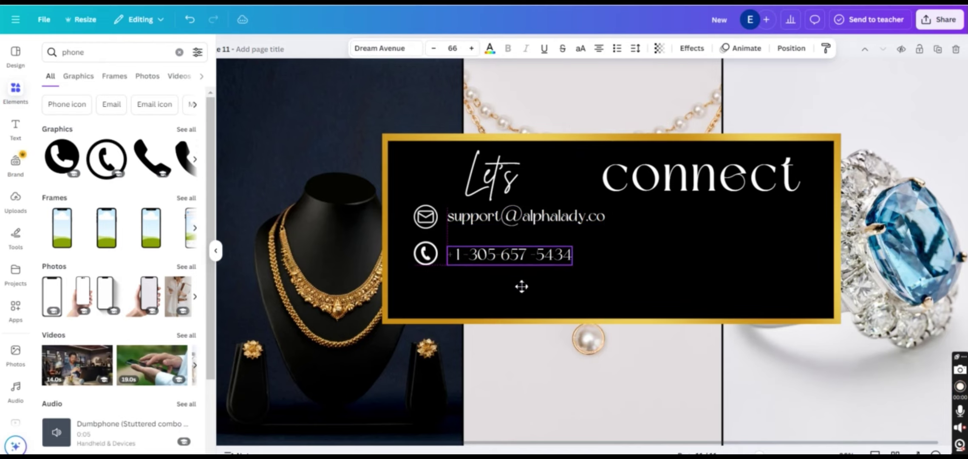
pyautogui.click(642, 244)
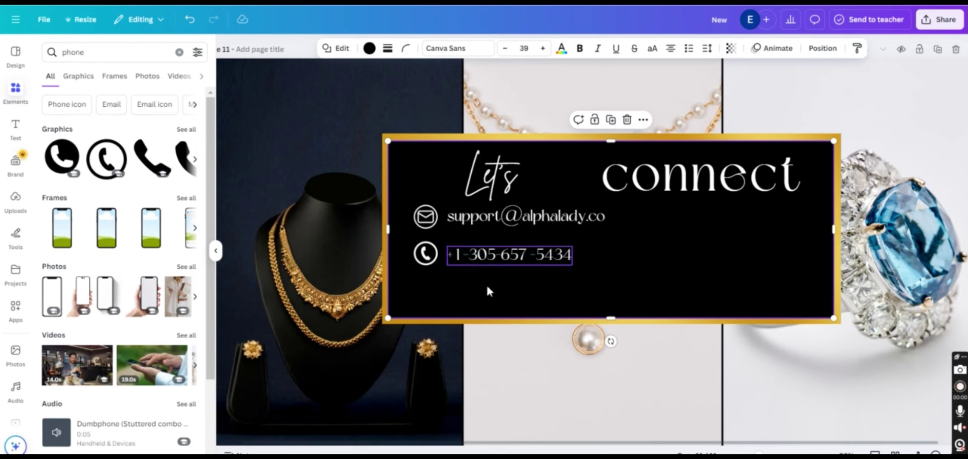
# Add a white Facebook circle icon, shrunk and placed under the phone line
pyautogui.write('facebook')
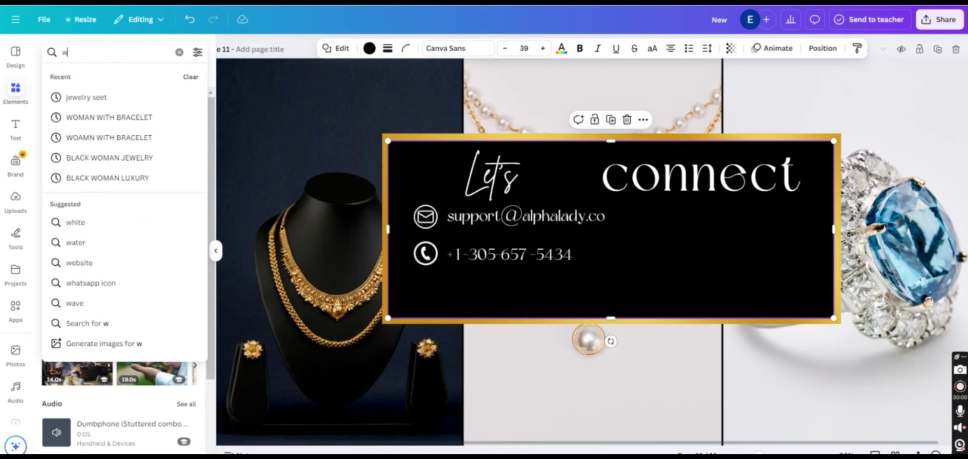
pyautogui.press('Return')
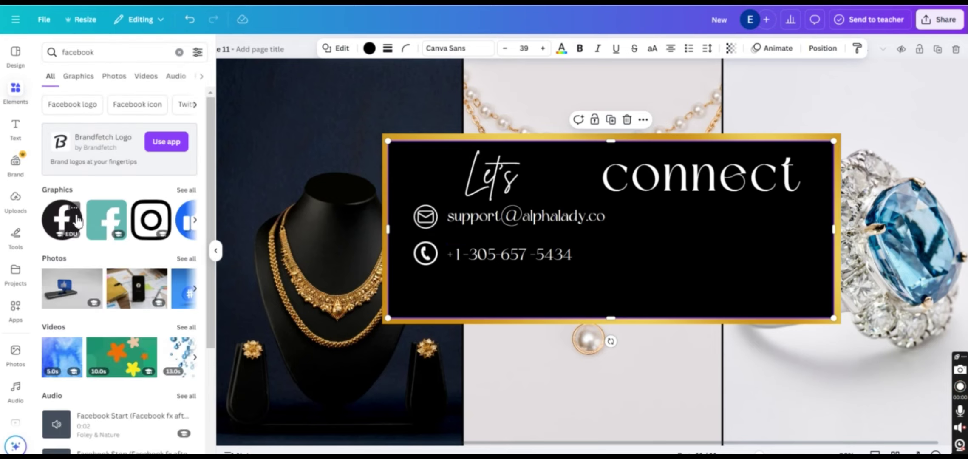
pyautogui.click(61, 221)
pyautogui.moveTo(643, 241); pyautogui.dragTo(763, 261)
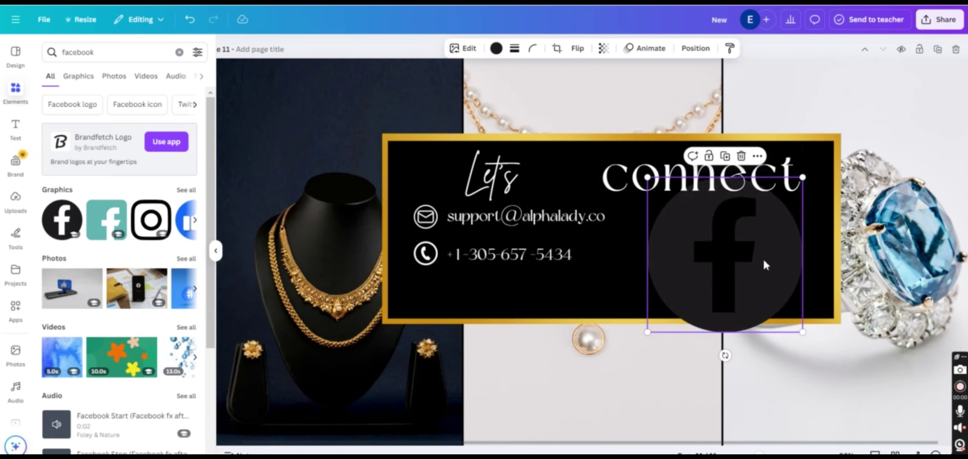
pyautogui.moveTo(648, 177); pyautogui.dragTo(723, 252)
pyautogui.click(496, 48)
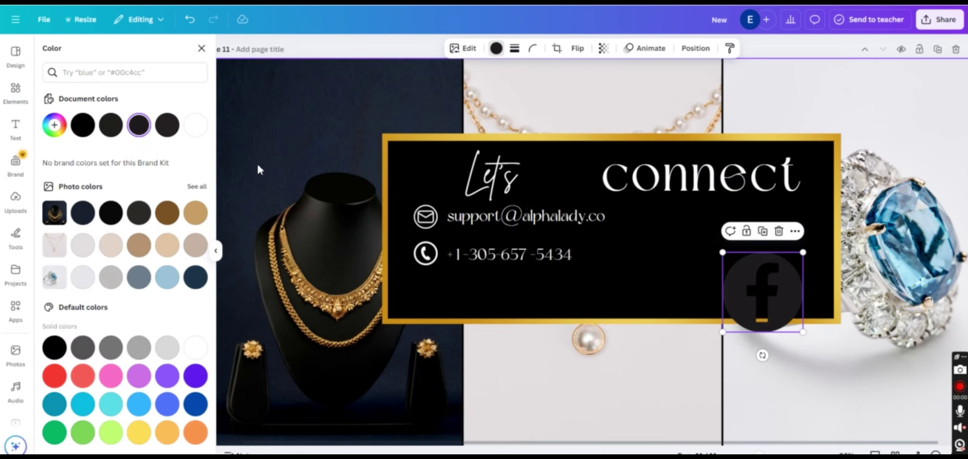
pyautogui.click(204, 125)
pyautogui.moveTo(803, 332); pyautogui.dragTo(645, 290)
# Add an Instagram logo shrunk to icon size beside the Facebook icon
pyautogui.click(16, 107)
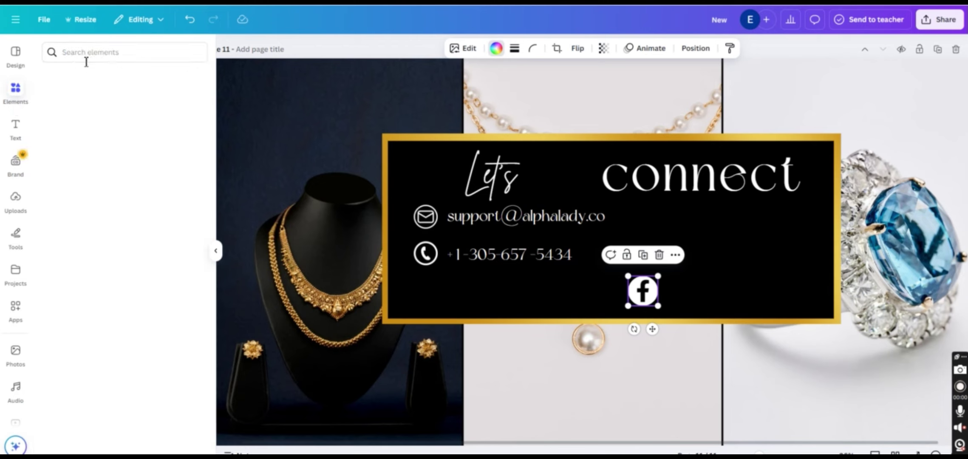
pyautogui.click(88, 52)
pyautogui.write('instra')
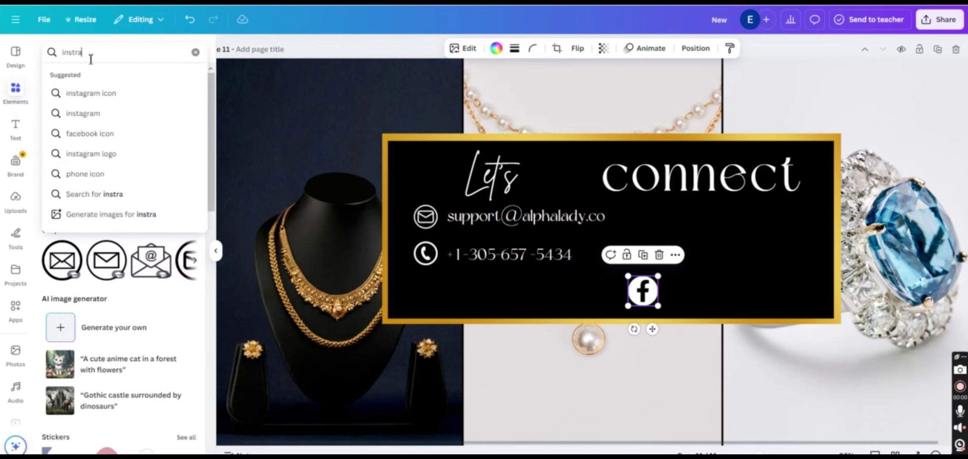
pyautogui.write('gram')
pyautogui.press('Return')
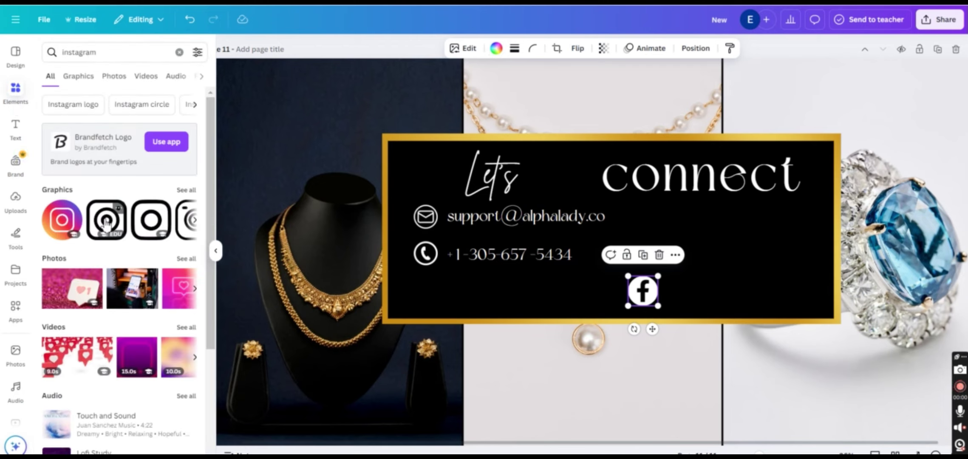
pyautogui.click(107, 222)
pyautogui.click(496, 48)
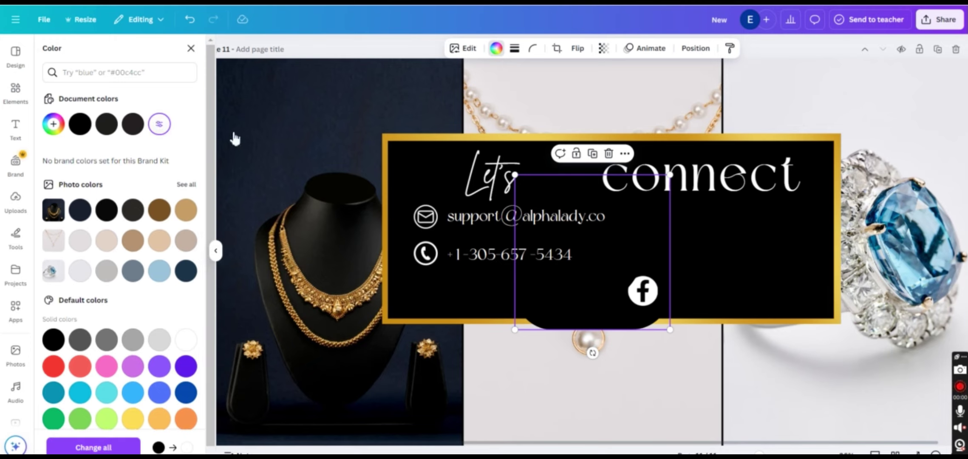
pyautogui.moveTo(515, 175); pyautogui.dragTo(674, 285)
pyautogui.moveTo(716, 324); pyautogui.dragTo(701, 312)
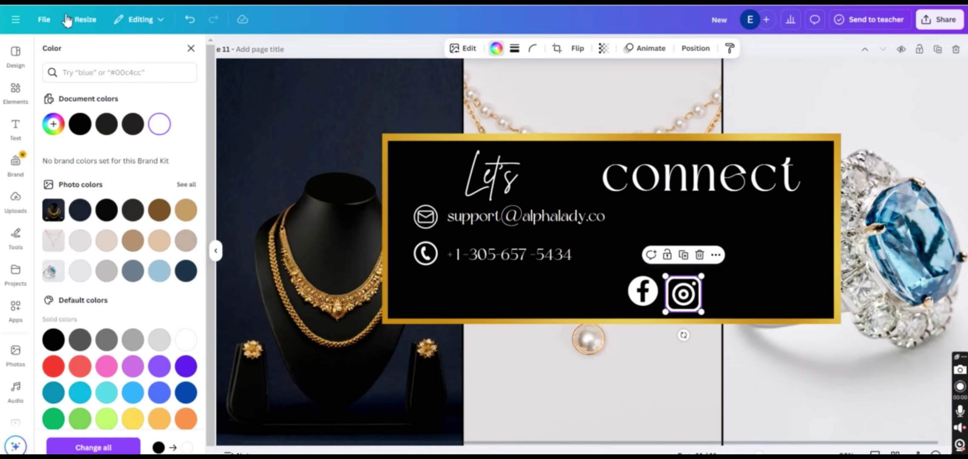
# Add a white Pinterest logo, shrunk and placed beside Instagram
pyautogui.click(16, 96)
pyautogui.click(93, 62)
pyautogui.write('pinterest')
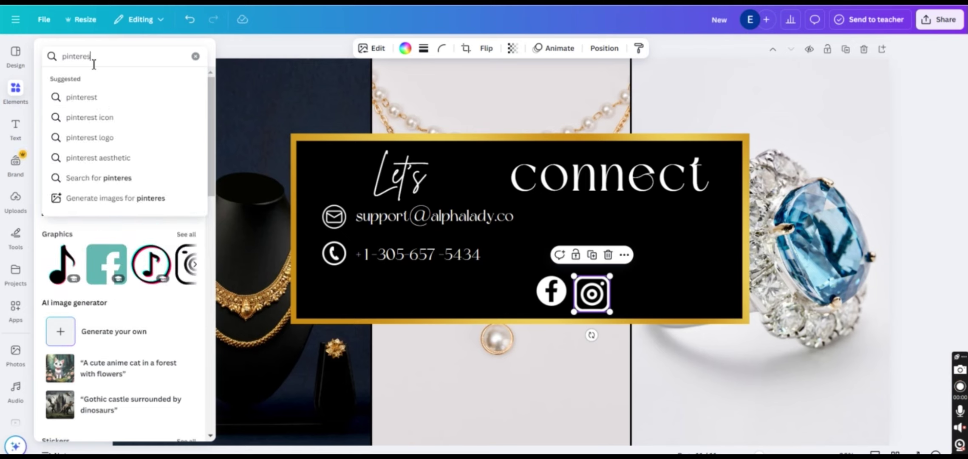
pyautogui.press('Return')
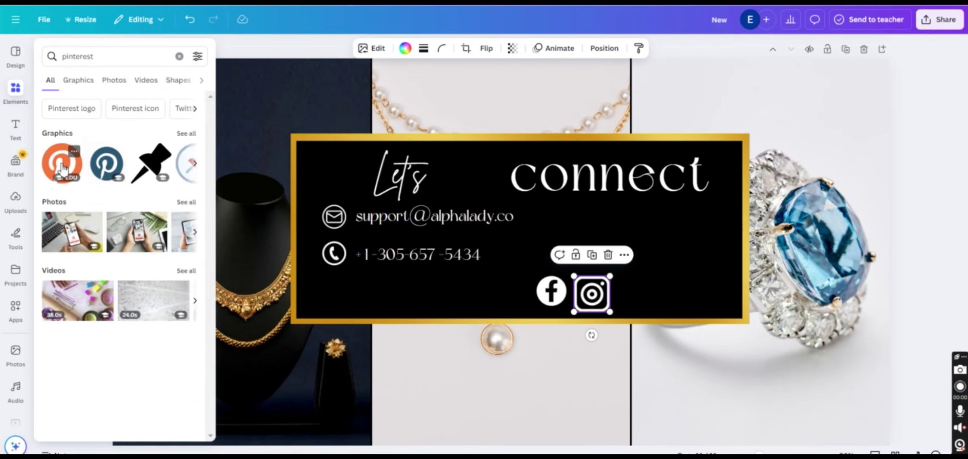
pyautogui.click(63, 168)
pyautogui.click(405, 49)
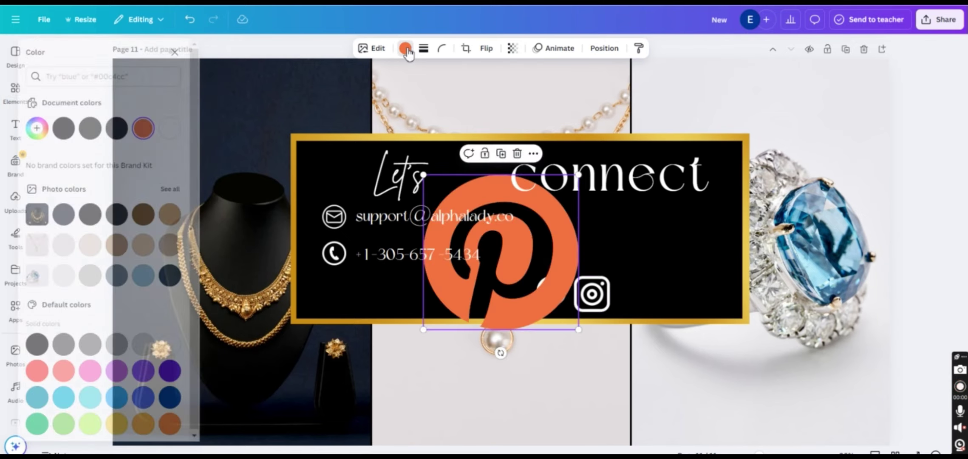
pyautogui.click(186, 128)
pyautogui.moveTo(540, 175); pyautogui.dragTo(747, 293)
pyautogui.click(795, 281)
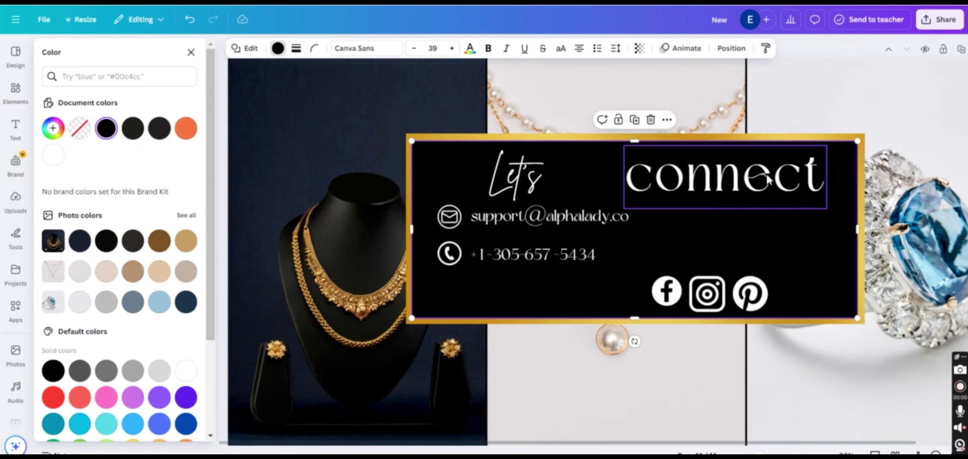
# Add a white TikTok logo at the end of the icon row, sized to match
pyautogui.click(15, 90)
pyautogui.click(110, 52)
pyautogui.write('tiktok')
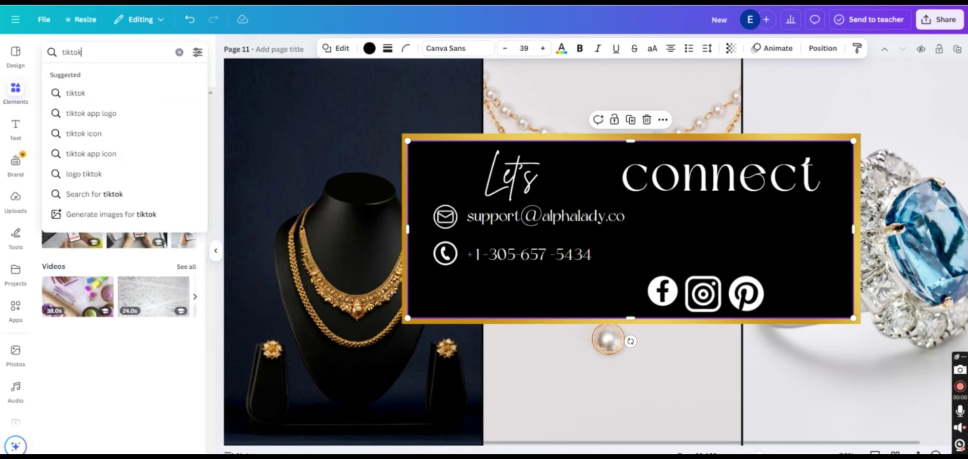
pyautogui.press('Return')
pyautogui.click(87, 225)
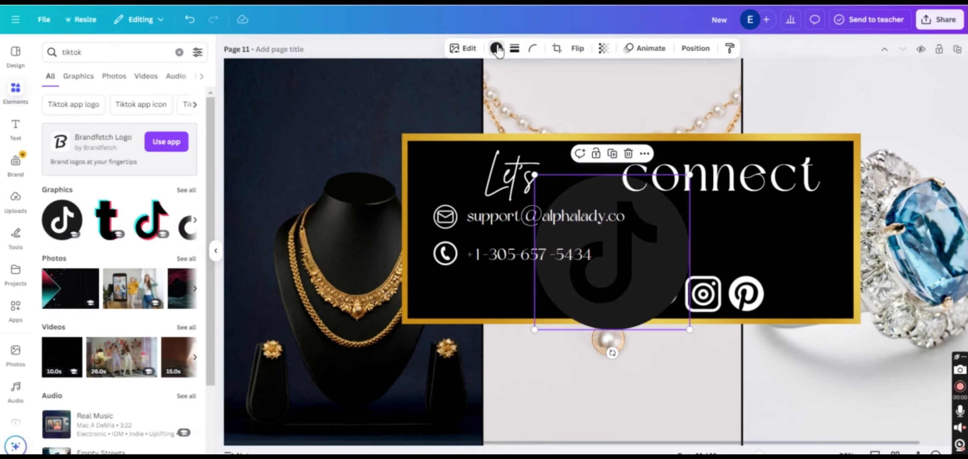
pyautogui.click(496, 48)
pyautogui.click(197, 126)
pyautogui.moveTo(562, 223); pyautogui.dragTo(782, 255)
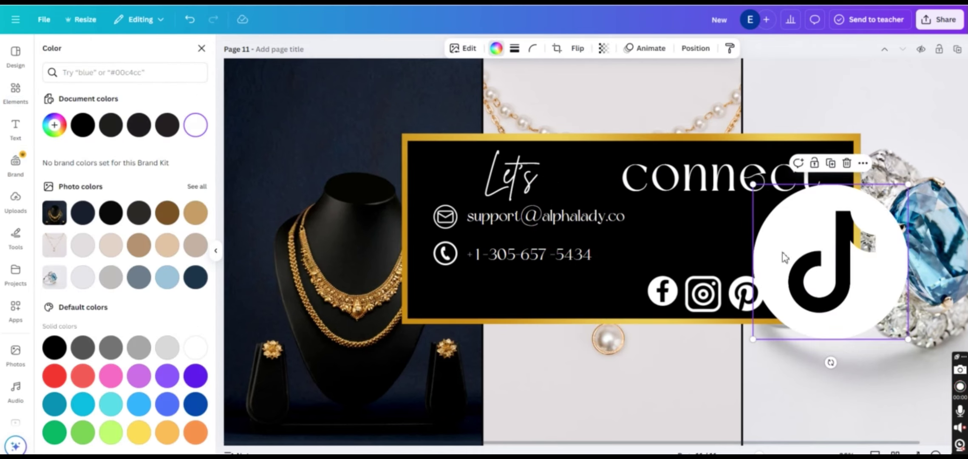
pyautogui.moveTo(756, 200); pyautogui.dragTo(789, 281)
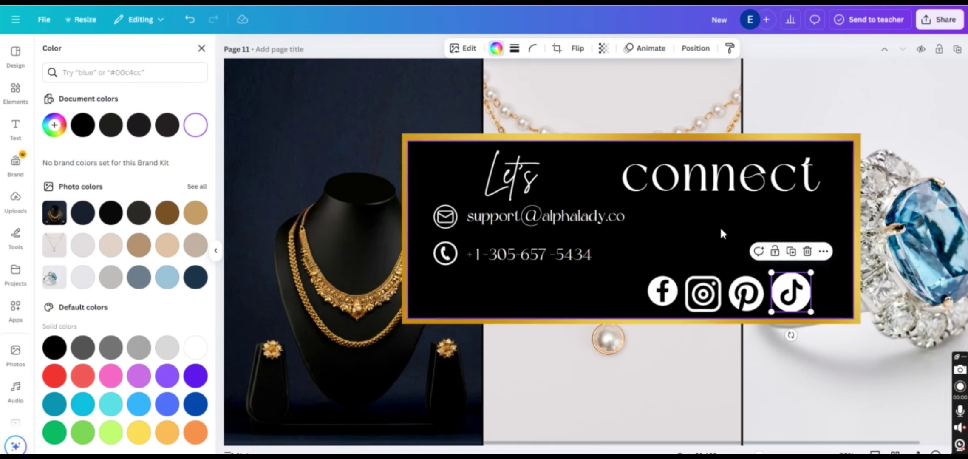
pyautogui.click(720, 226)
# Enlarge the Facebook icon to match the other social icons
pyautogui.click(648, 290)
pyautogui.moveTo(648, 276); pyautogui.dragTo(654, 298)
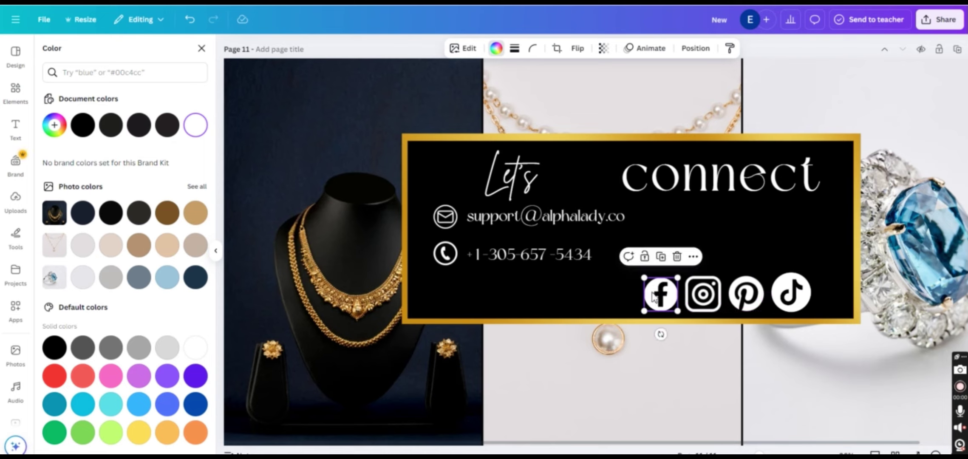
pyautogui.click(15, 90)
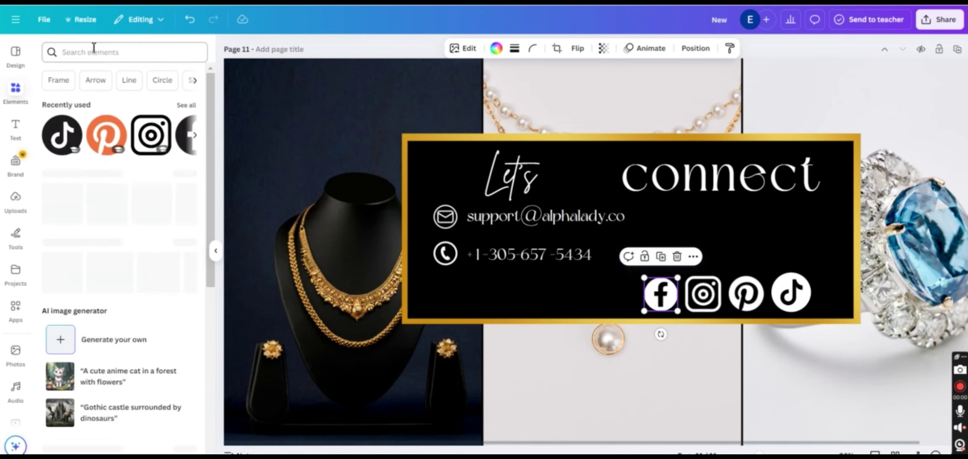
# Add a white GPS location pin from an Elements search, shrunk to icon size
pyautogui.click(93, 51)
pyautogui.write('gps')
pyautogui.press('Return')
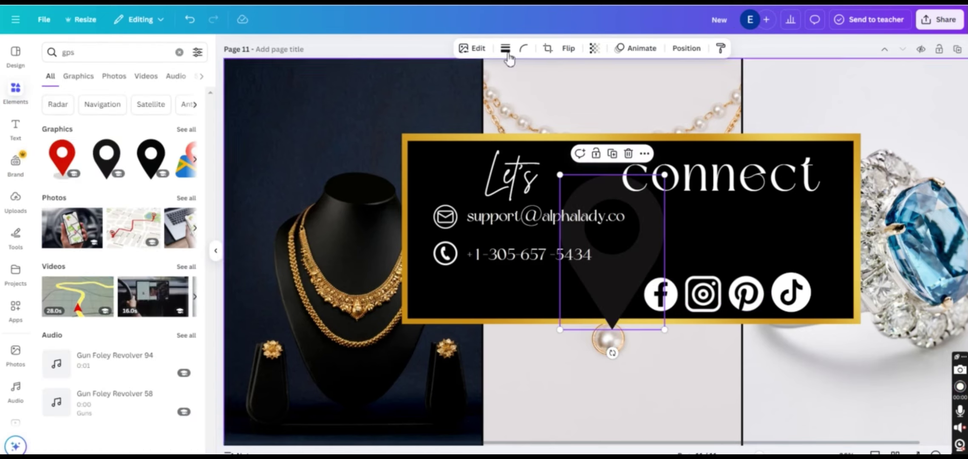
pyautogui.moveTo(632, 237); pyautogui.dragTo(505, 318)
pyautogui.click(496, 49)
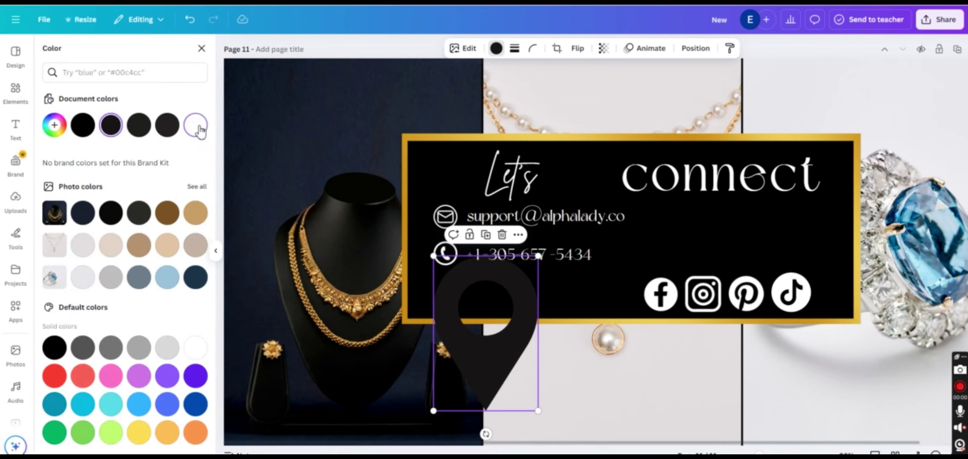
pyautogui.click(195, 125)
pyautogui.moveTo(537, 410); pyautogui.dragTo(450, 298)
# Duplicate the phone line beside the pin and retype it as the store's two-line street address
pyautogui.click(515, 246)
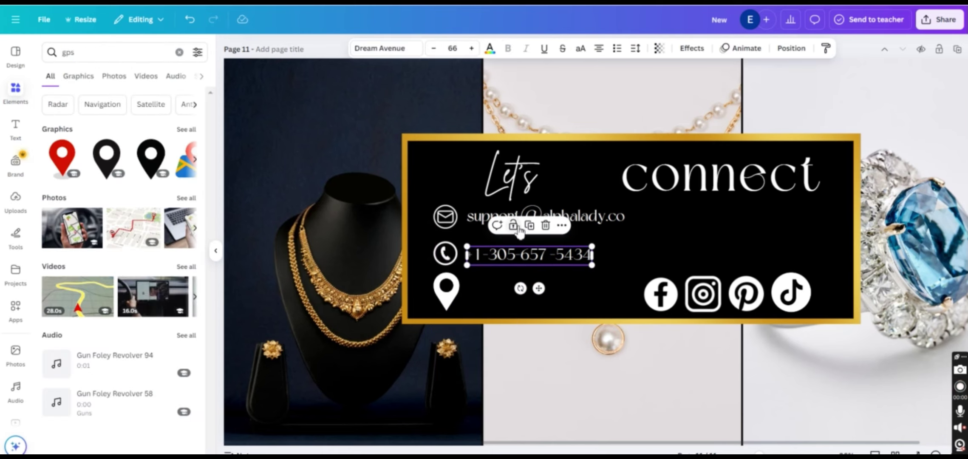
pyautogui.hotkey('ctrl', 'd')
pyautogui.moveTo(514, 245); pyautogui.dragTo(533, 281)
pyautogui.doubleClick(537, 284)
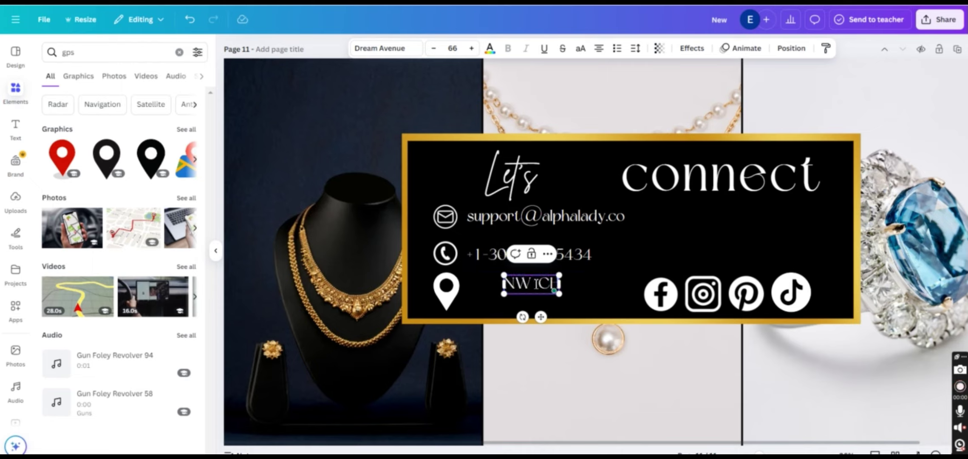
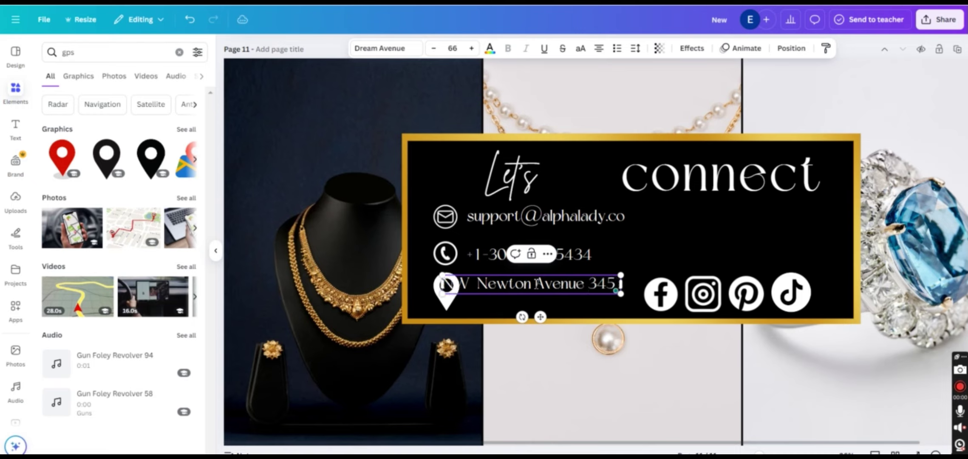
pyautogui.press('Return')
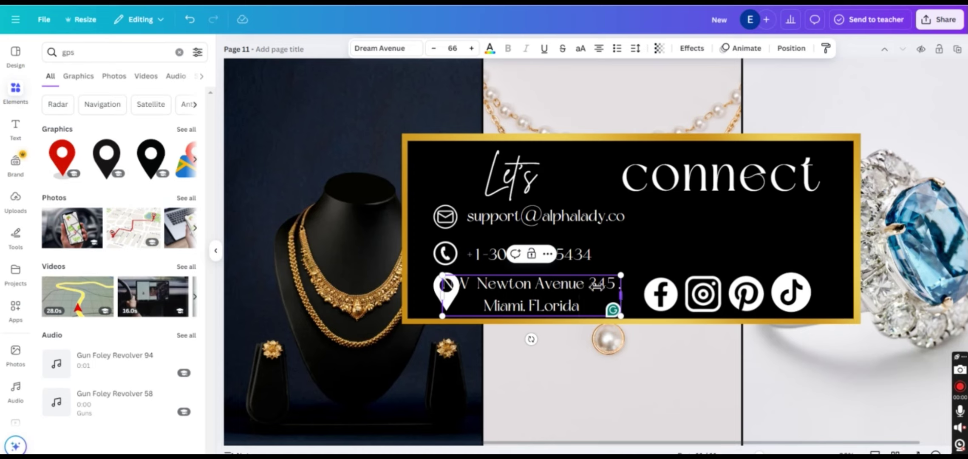
pyautogui.moveTo(621, 294); pyautogui.dragTo(648, 305)
# Fit the address text closer to a slightly smaller pin, and shrink the email text slightly
pyautogui.hscroll(1, 591, 304)
pyautogui.moveTo(439, 275); pyautogui.dragTo(478, 287)
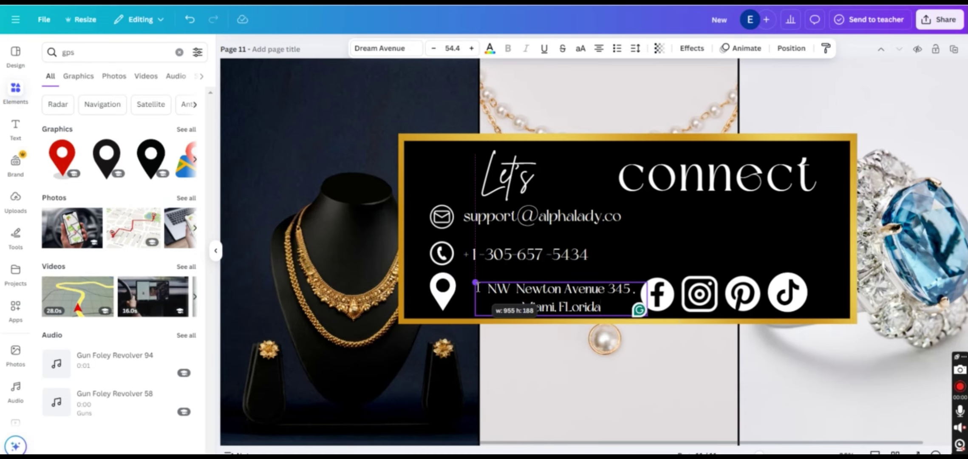
pyautogui.moveTo(578, 289); pyautogui.dragTo(547, 290)
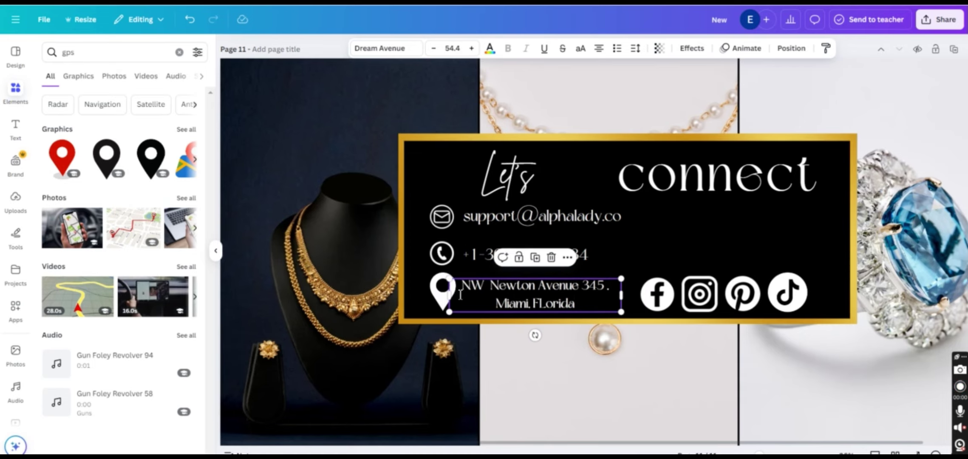
pyautogui.click(443, 294)
pyautogui.moveTo(430, 274); pyautogui.dragTo(434, 279)
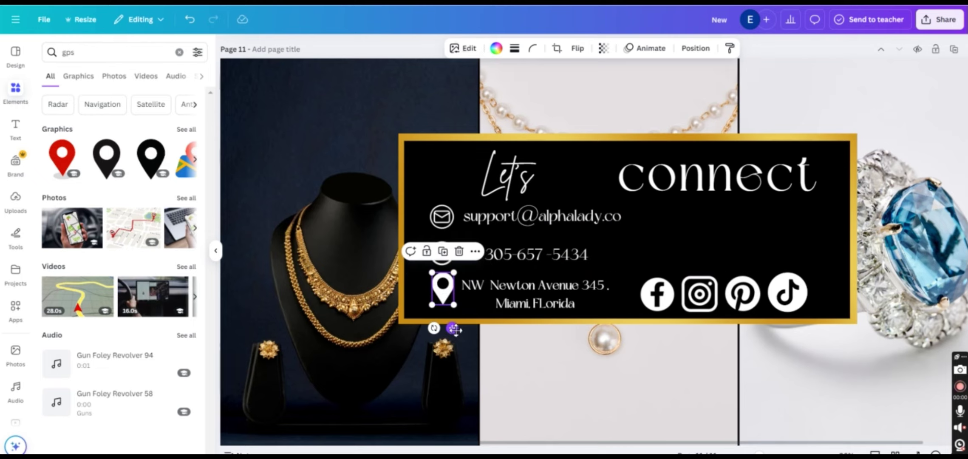
pyautogui.click(783, 82)
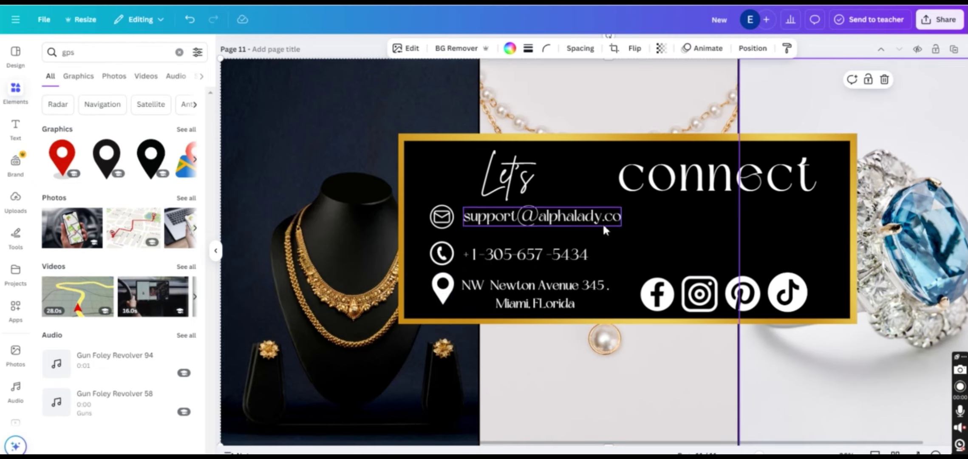
pyautogui.click(575, 229)
pyautogui.moveTo(625, 226); pyautogui.dragTo(600, 226)
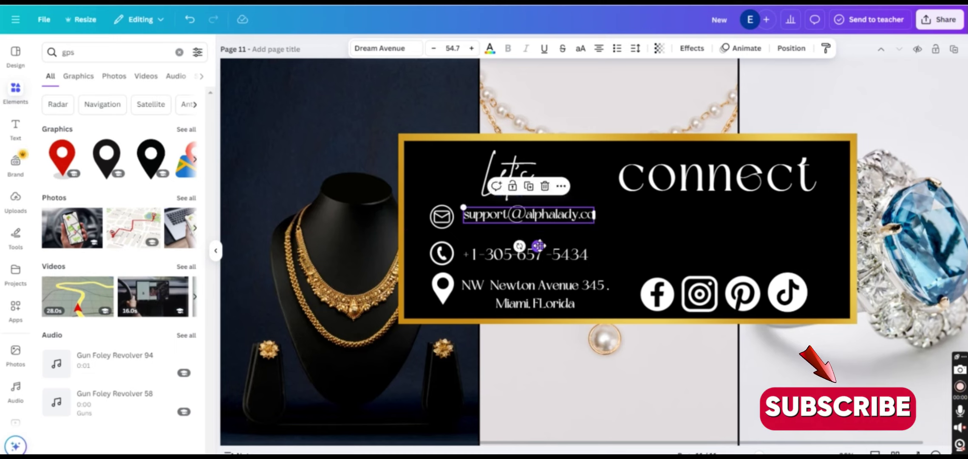
# Shrink the phone number, address text and location pin slightly, nudging the address into place
pyautogui.click(555, 258)
pyautogui.moveTo(589, 265); pyautogui.dragTo(575, 258)
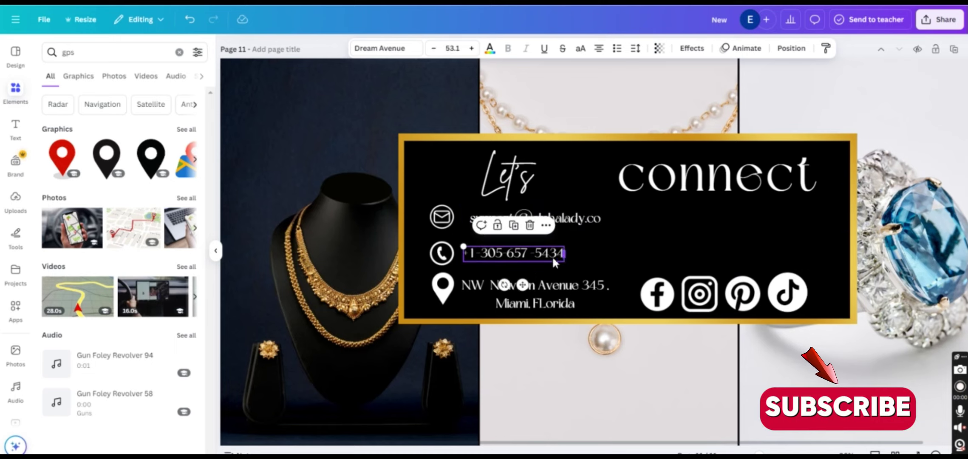
pyautogui.click(537, 300)
pyautogui.moveTo(622, 312); pyautogui.dragTo(603, 306)
pyautogui.moveTo(538, 327); pyautogui.dragTo(543, 324)
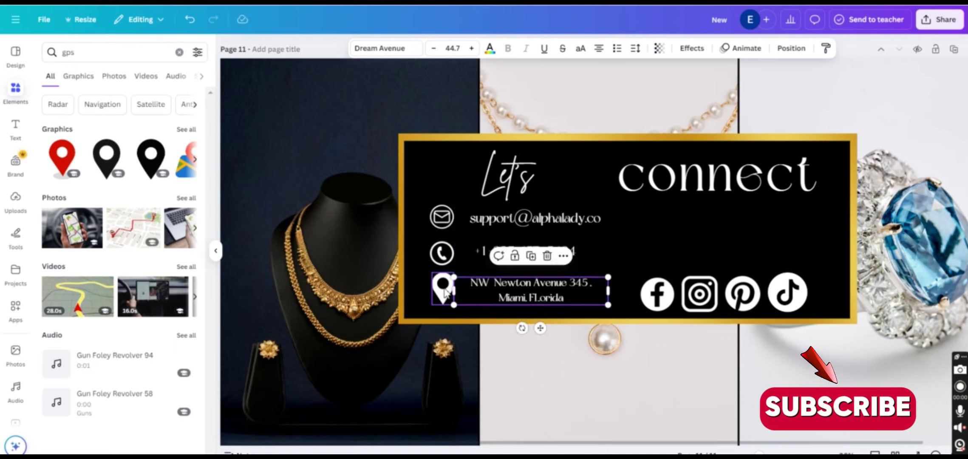
pyautogui.click(443, 284)
pyautogui.moveTo(432, 304); pyautogui.dragTo(440, 295)
pyautogui.click(442, 251)
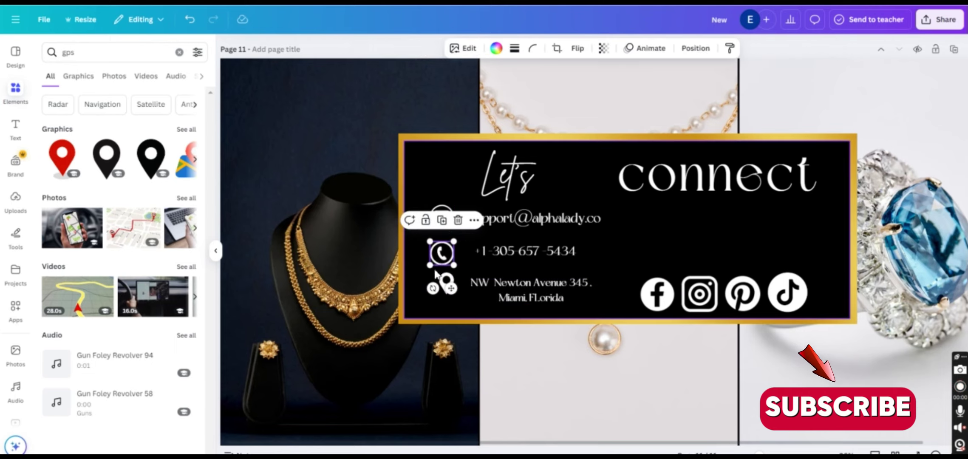
pyautogui.click(440, 216)
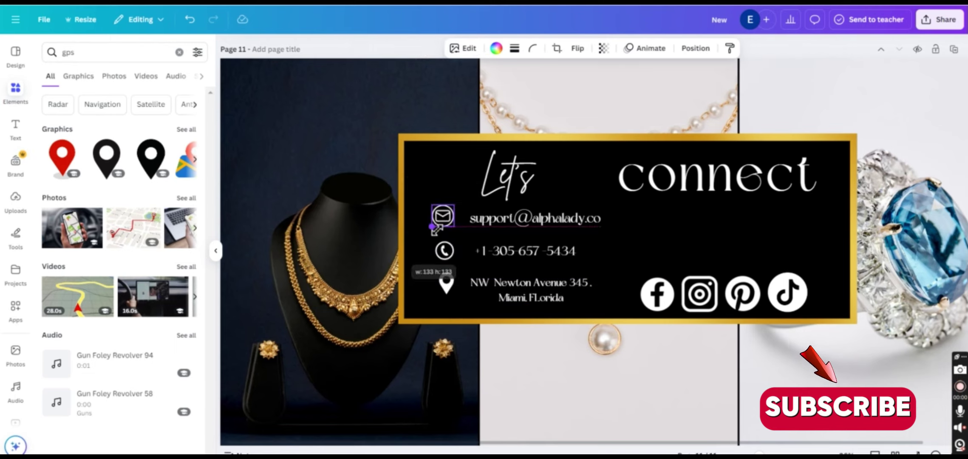
# Shrink the Facebook and Instagram icons to tighten the social icon row
pyautogui.click(657, 294)
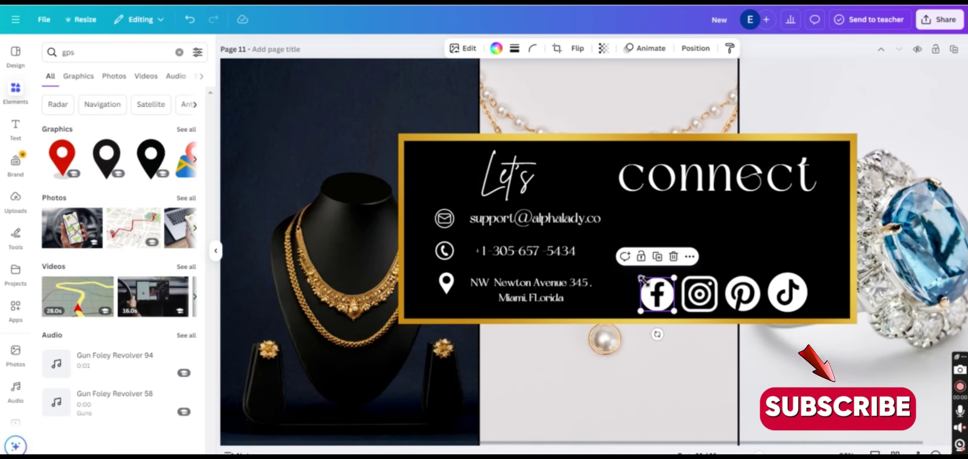
pyautogui.moveTo(641, 277); pyautogui.dragTo(667, 275)
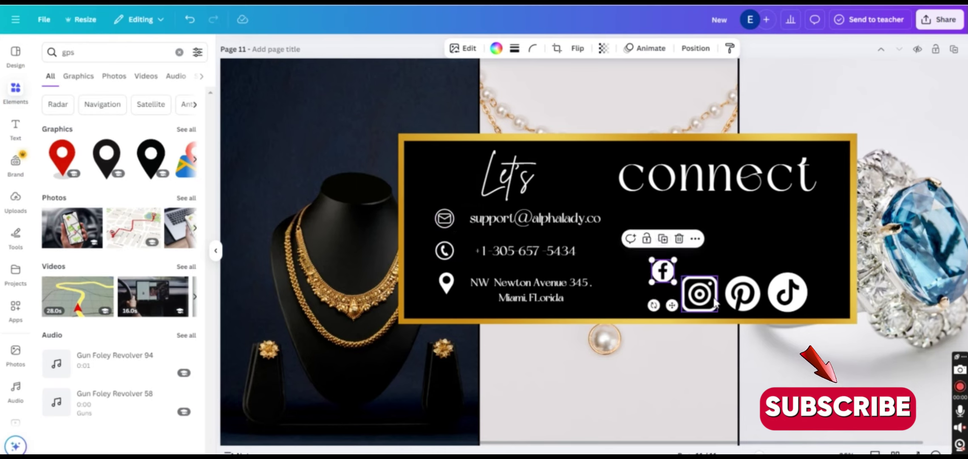
pyautogui.click(699, 294)
pyautogui.moveTo(718, 312); pyautogui.dragTo(765, 280)
pyautogui.click(740, 291)
pyautogui.click(788, 295)
pyautogui.click(684, 234)
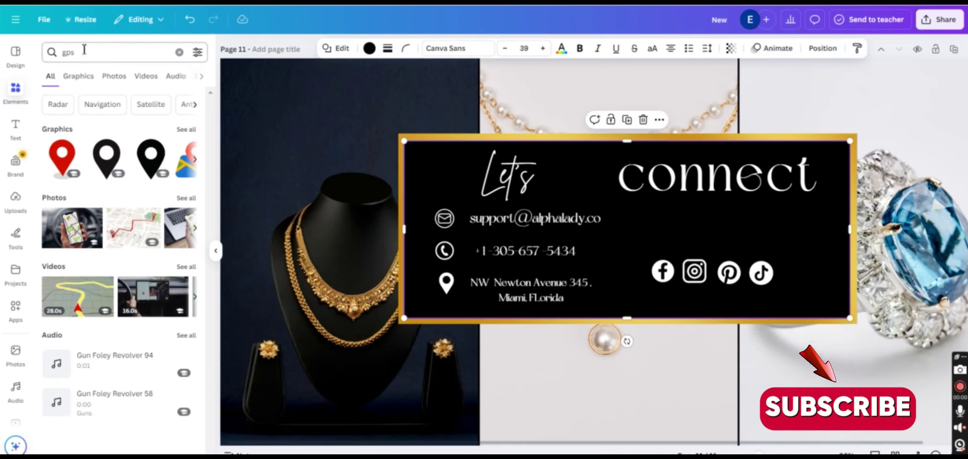
# Add an X logo from a 'twitter' search, shrunk to icon size beside TikTok
pyautogui.moveTo(84, 50); pyautogui.dragTo(40, 39)
pyautogui.write('twitter')
pyautogui.press('Return')
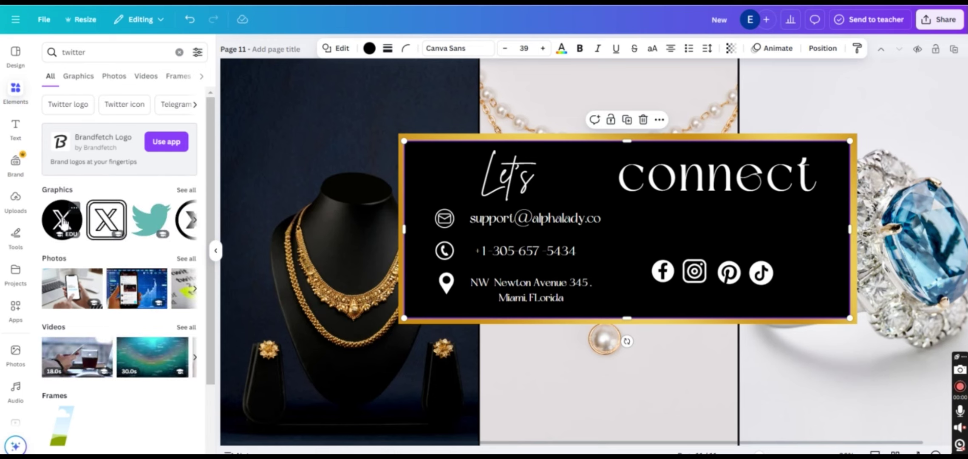
pyautogui.click(63, 220)
pyautogui.click(534, 181)
pyautogui.moveTo(648, 250); pyautogui.dragTo(813, 259)
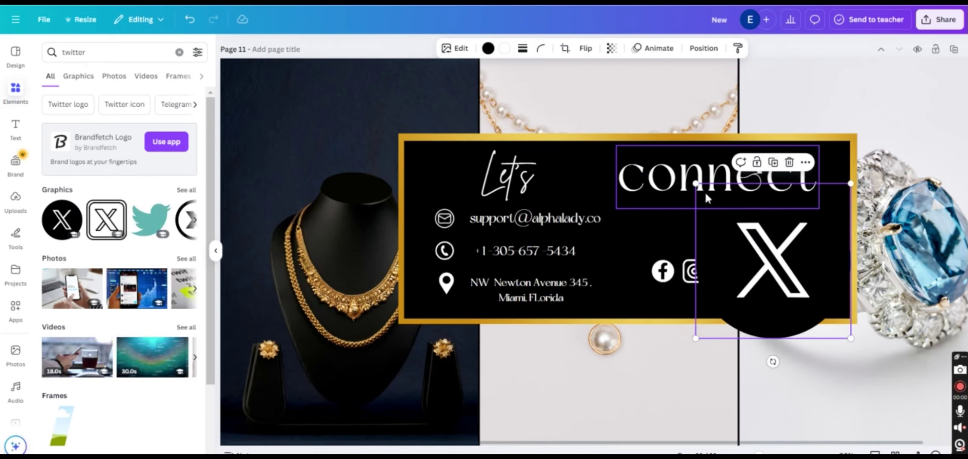
pyautogui.moveTo(696, 183); pyautogui.dragTo(812, 299)
pyautogui.moveTo(831, 319); pyautogui.dragTo(809, 293)
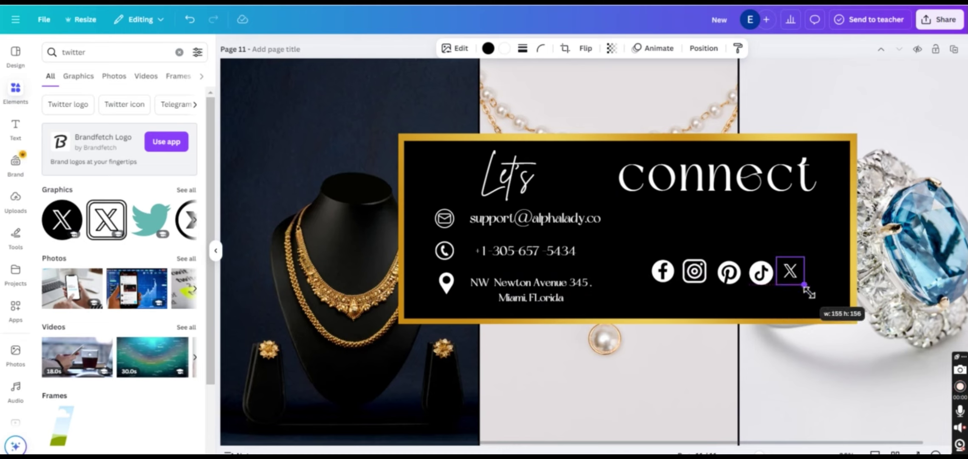
pyautogui.click(821, 287)
# Add a white YouTube play icon beside X, sized to match, then zoom out to the whole page
pyautogui.click(110, 52)
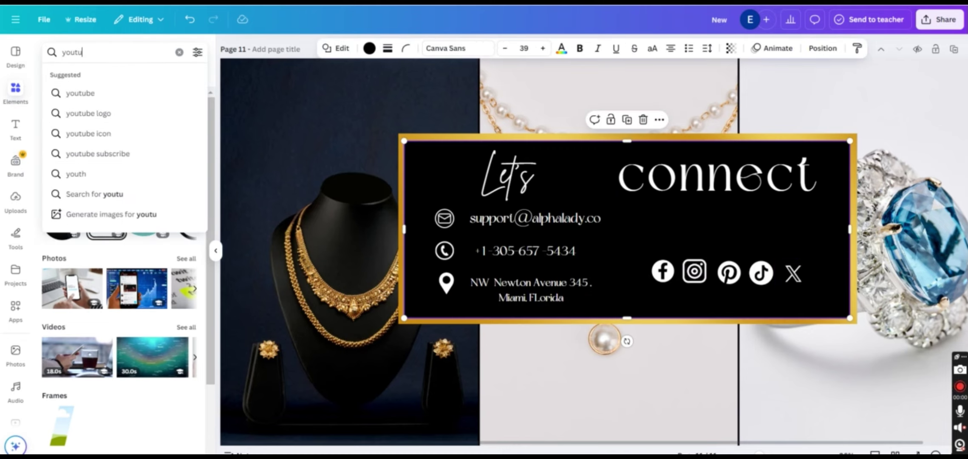
pyautogui.write('youtubr')
pyautogui.press('BackSpace')
pyautogui.write('e')
pyautogui.press('Return')
pyautogui.click(534, 254)
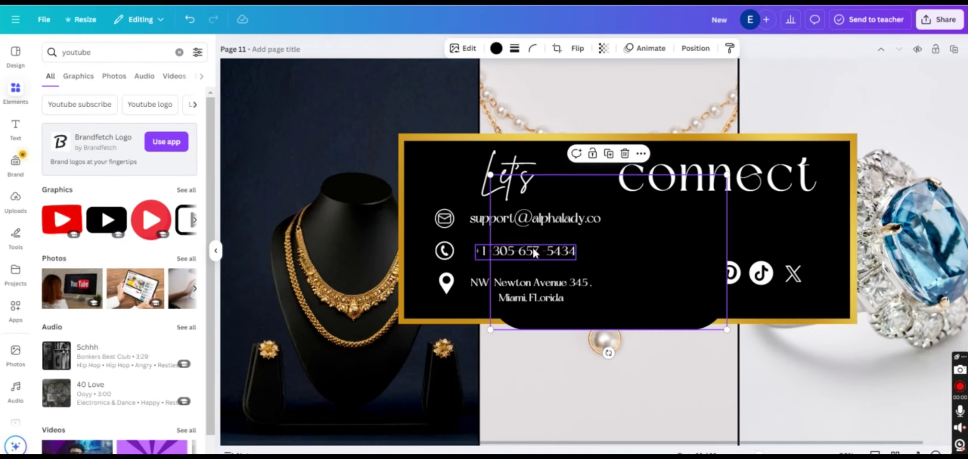
pyautogui.click(496, 48)
pyautogui.click(159, 123)
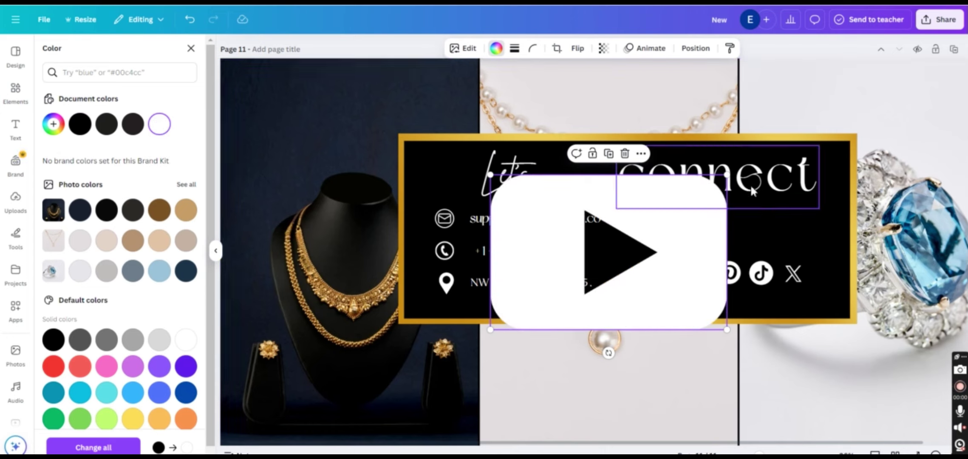
pyautogui.moveTo(715, 323); pyautogui.dragTo(821, 272)
pyautogui.moveTo(849, 315); pyautogui.dragTo(837, 308)
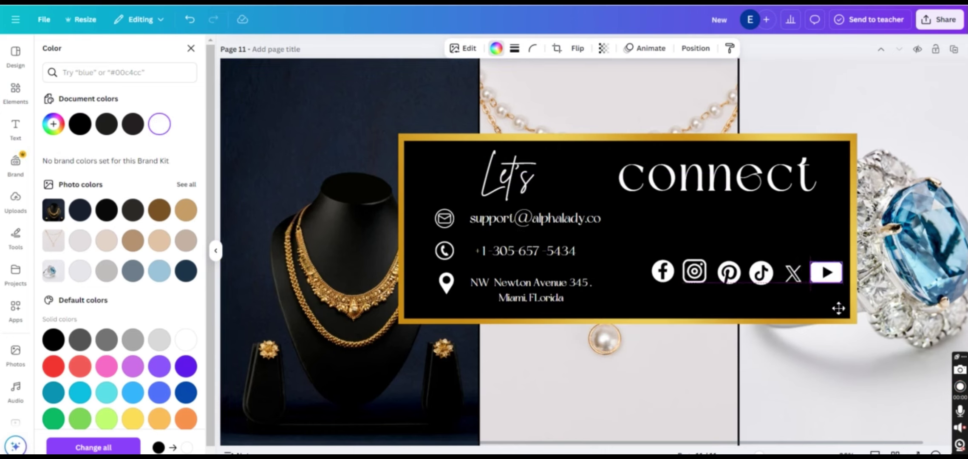
pyautogui.click(727, 222)
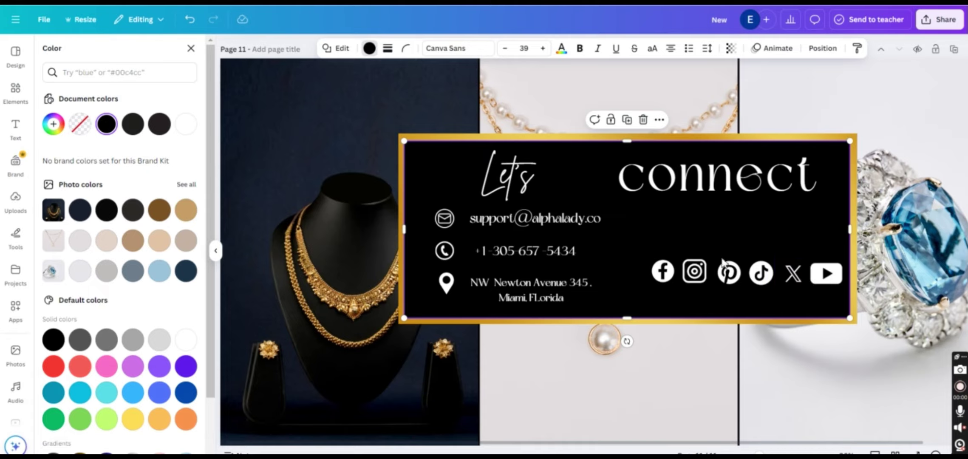
pyautogui.moveTo(759, 454); pyautogui.dragTo(748, 454)
# Download the current Let's connect page as a PNG
pyautogui.click(939, 24)
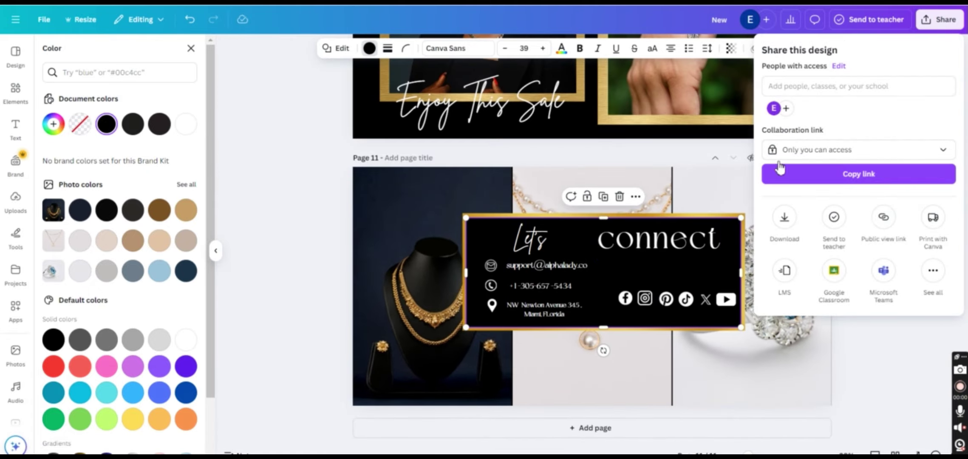
pyautogui.click(909, 351)
pyautogui.click(924, 28)
pyautogui.click(785, 215)
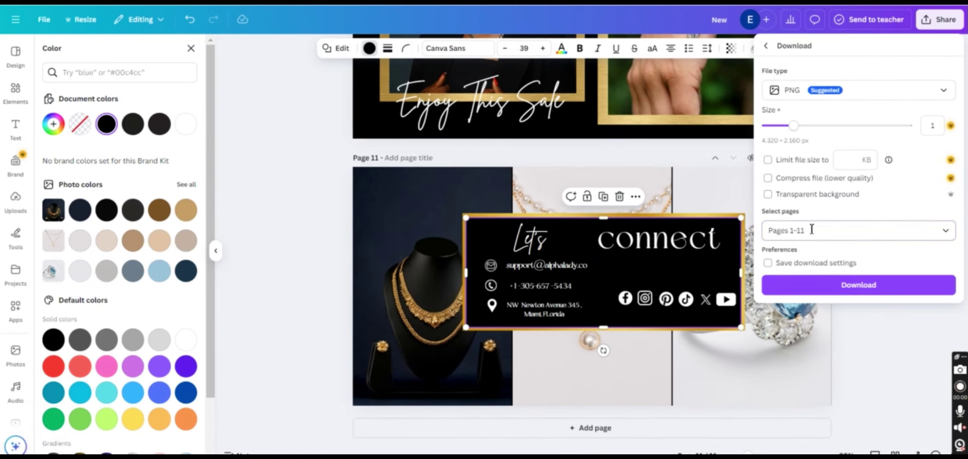
pyautogui.click(811, 228)
pyautogui.click(783, 278)
pyautogui.click(817, 380)
pyautogui.click(843, 289)
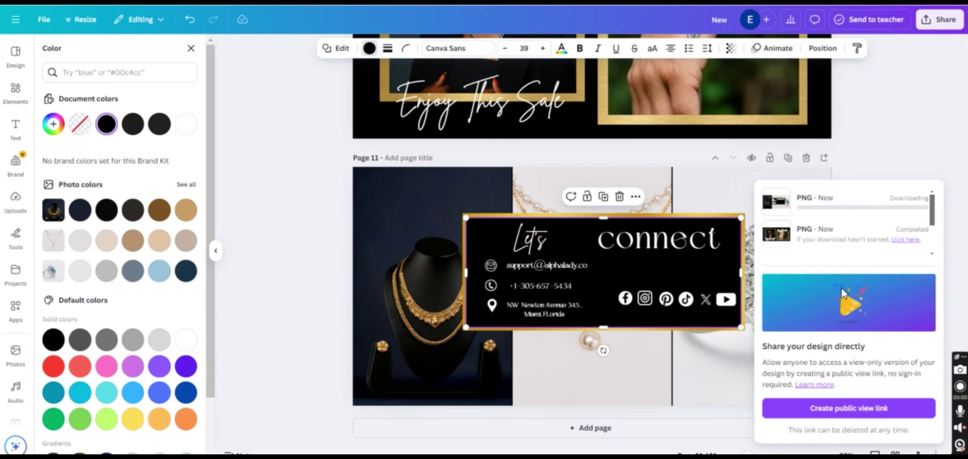
pyautogui.click(15, 91)
# Search photos for 'ring' and drop a silver diamond ring photo into page 11's right frame
pyautogui.write('ring')
pyautogui.press('Return')
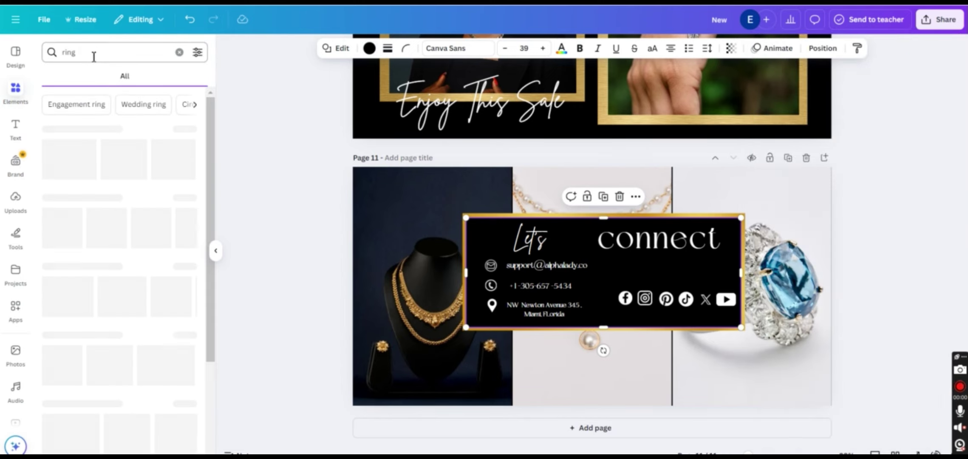
pyautogui.click(115, 79)
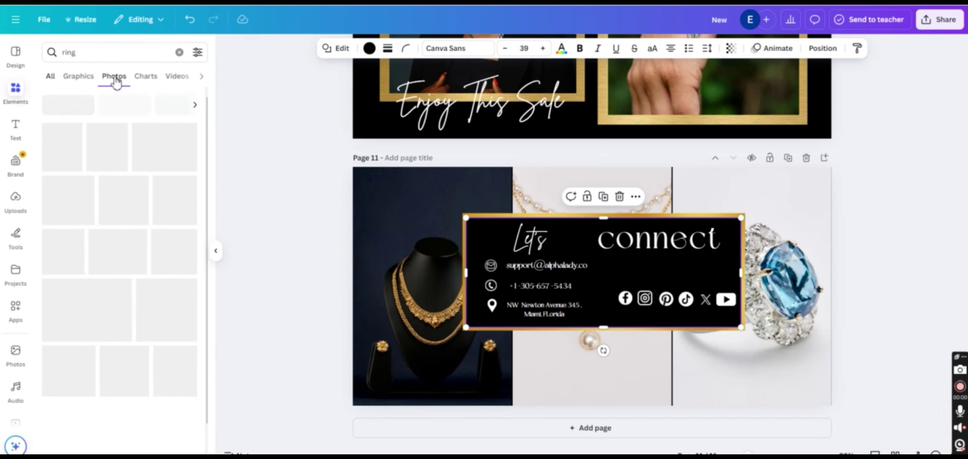
pyautogui.scroll(-10, 170, 191)
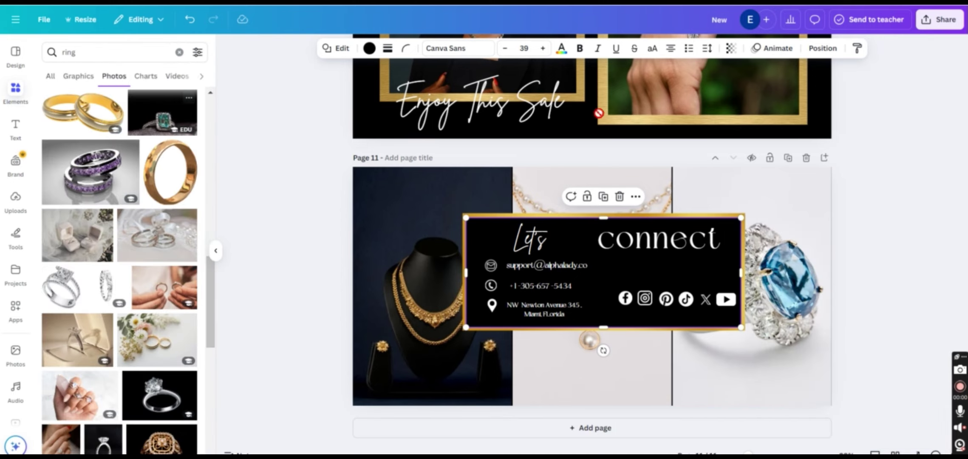
pyautogui.moveTo(598, 114); pyautogui.dragTo(805, 262)
pyautogui.moveTo(182, 387); pyautogui.dragTo(794, 248)
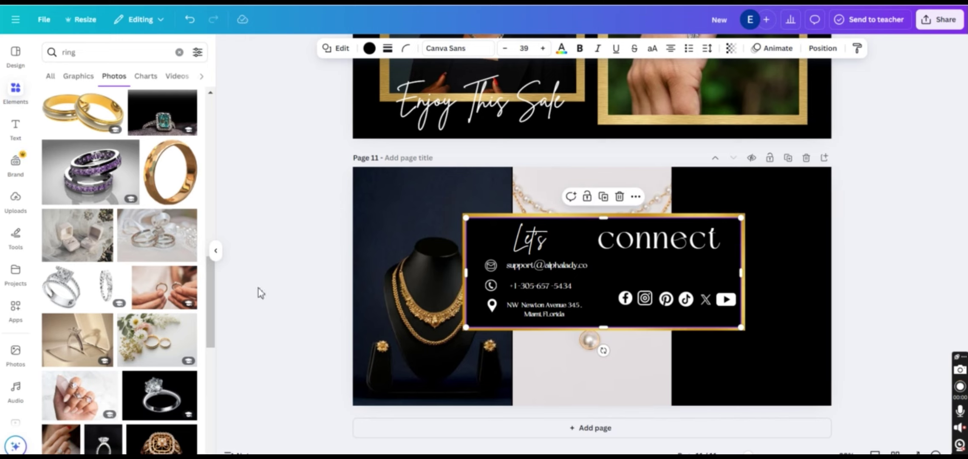
pyautogui.scroll(-4, 170, 276)
pyautogui.click(940, 19)
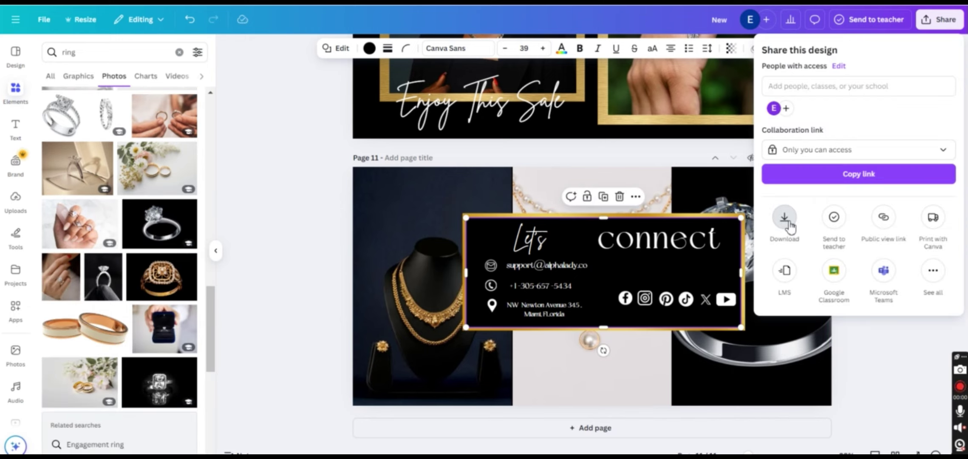
# Download the updated page 11 as a PNG, then begin uploading a new image for the Shopify banner
pyautogui.click(785, 218)
pyautogui.click(846, 230)
pyautogui.click(785, 277)
pyautogui.click(858, 380)
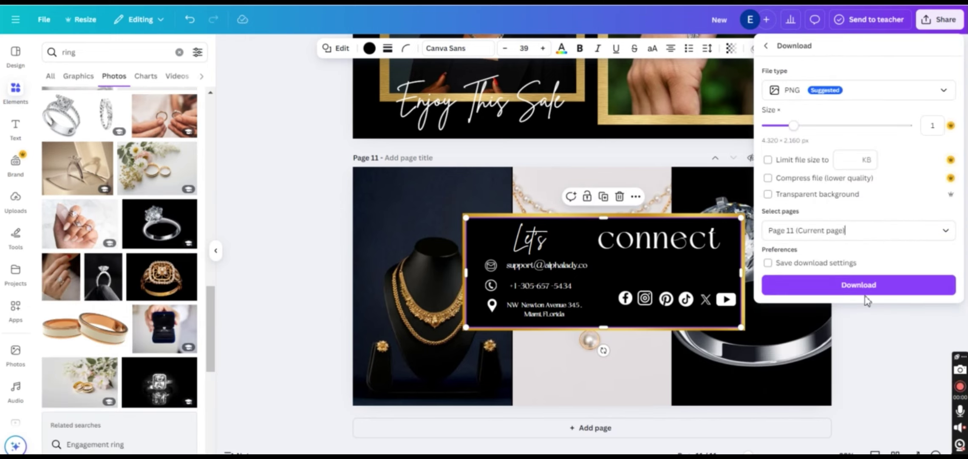
pyautogui.click(865, 293)
pyautogui.click(898, 122)
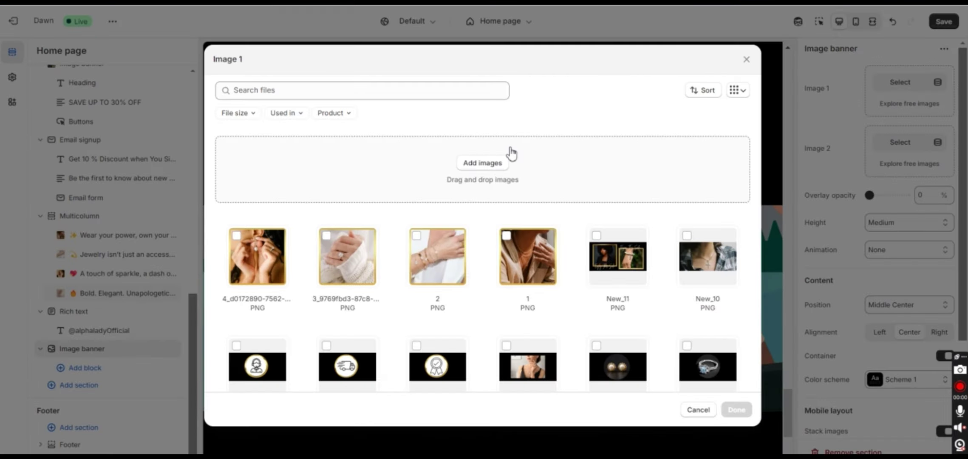
pyautogui.click(508, 159)
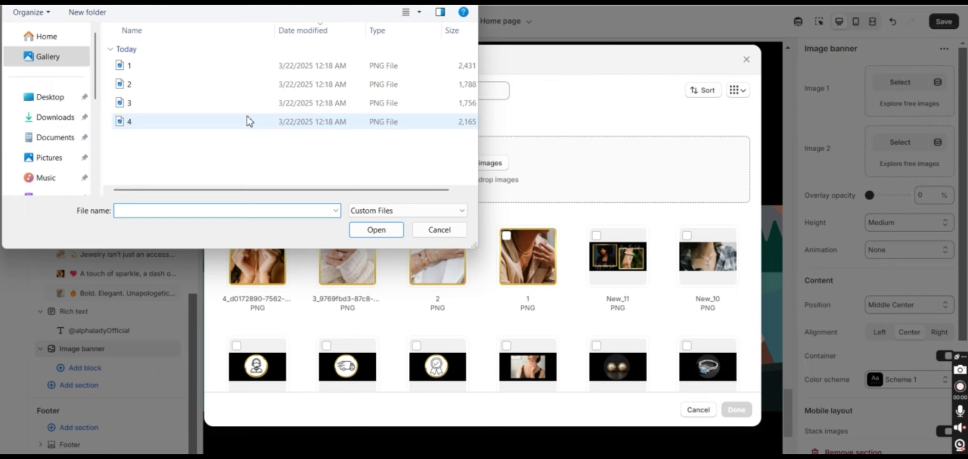
# Upload New_13.png from Downloads as the Image banner's first image and save the home page
pyautogui.click(56, 126)
pyautogui.doubleClick(159, 99)
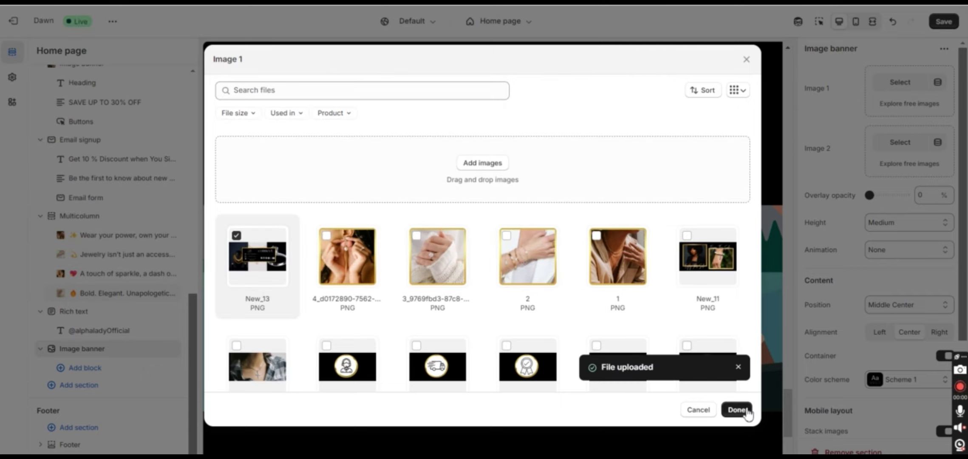
pyautogui.click(737, 410)
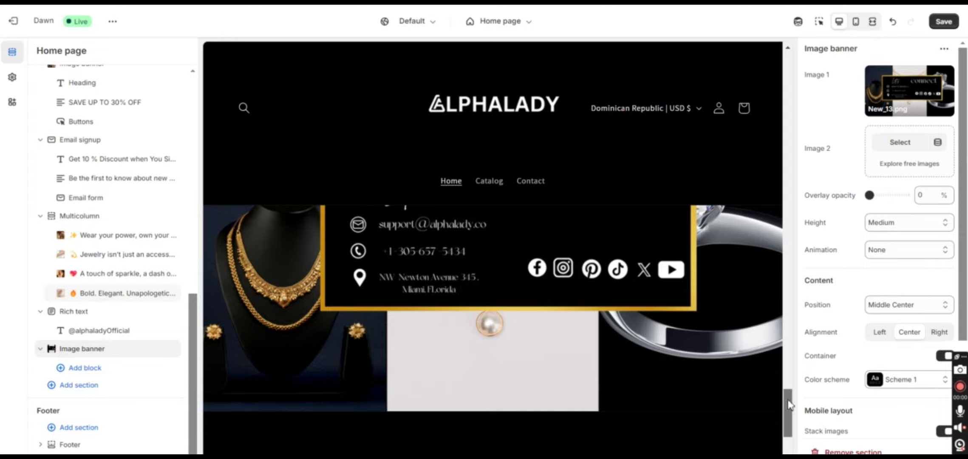
pyautogui.moveTo(788, 404); pyautogui.dragTo(801, 439)
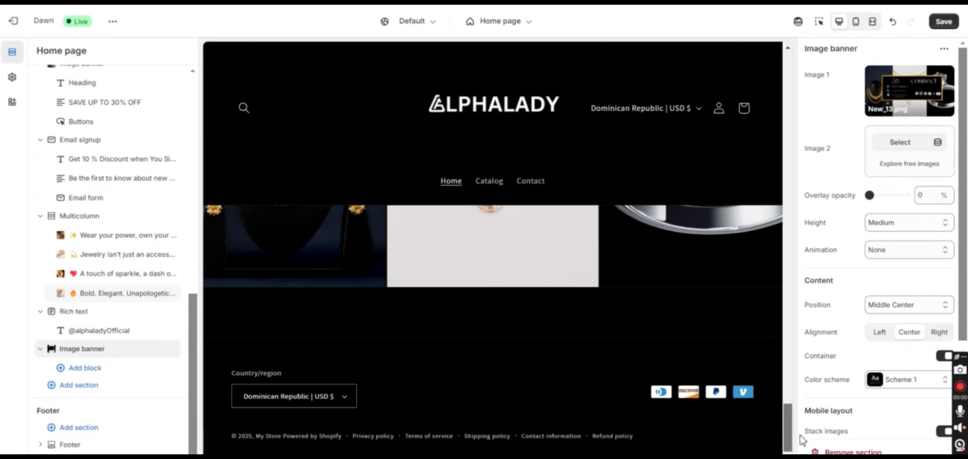
pyautogui.click(944, 22)
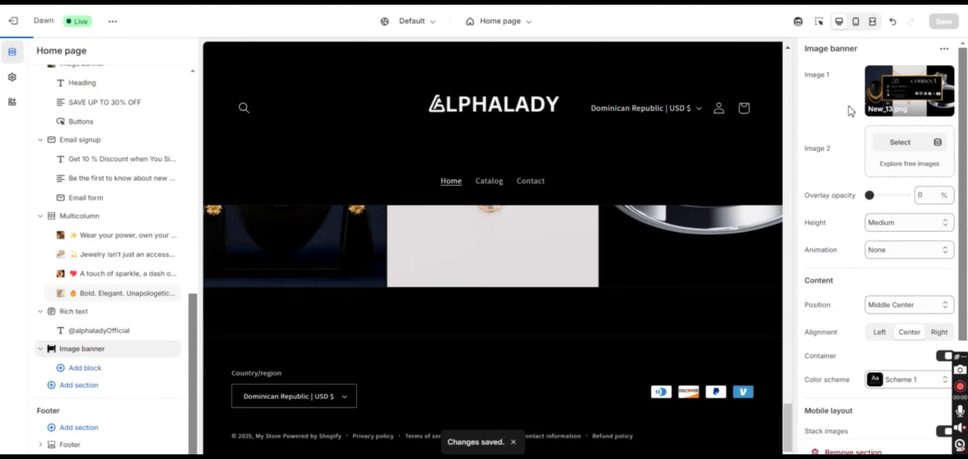
# Open the live alphalady.co storefront in a new browser tab
pyautogui.hotkey('ctrl', 't')
pyautogui.write('alpha')
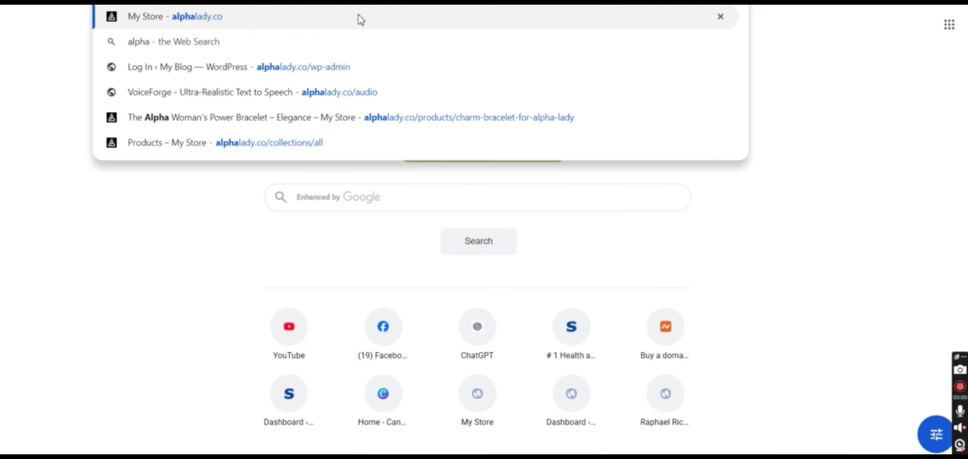
pyautogui.click(357, 16)
# Scroll down the storefront homepage past the banners to the Let's connect section
pyautogui.scroll(-1, 967, 44)
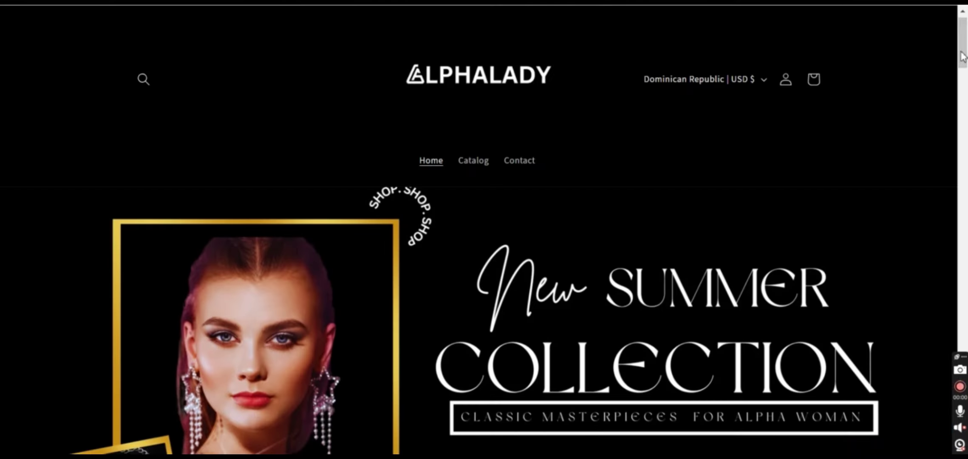
pyautogui.moveTo(963, 56); pyautogui.dragTo(967, 389)
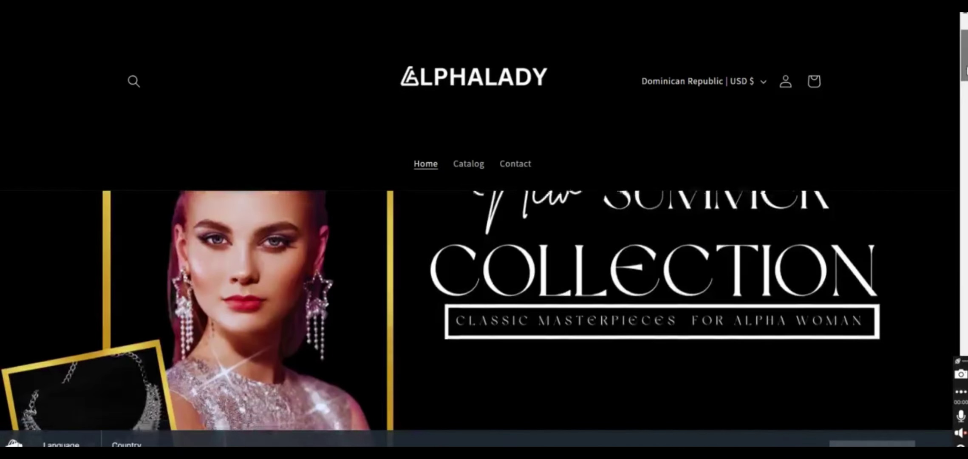
pyautogui.scroll(-8, 481, 310)
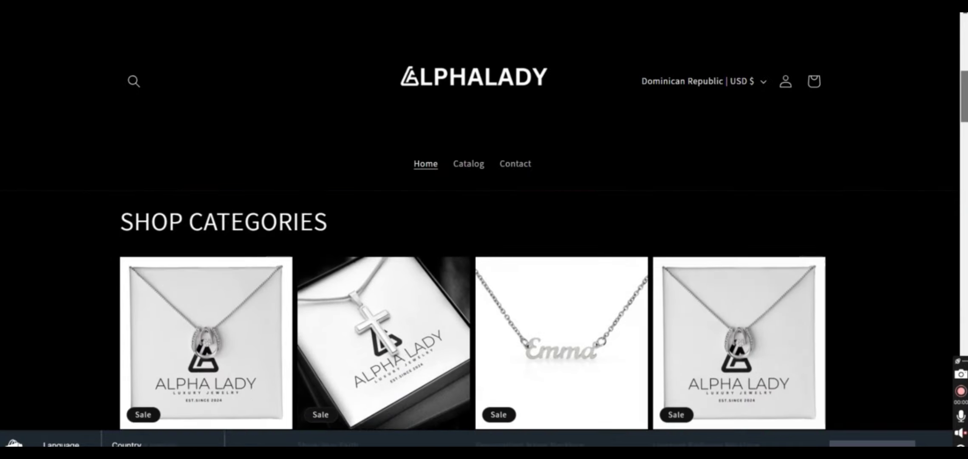
pyautogui.scroll(-8, 480, 310)
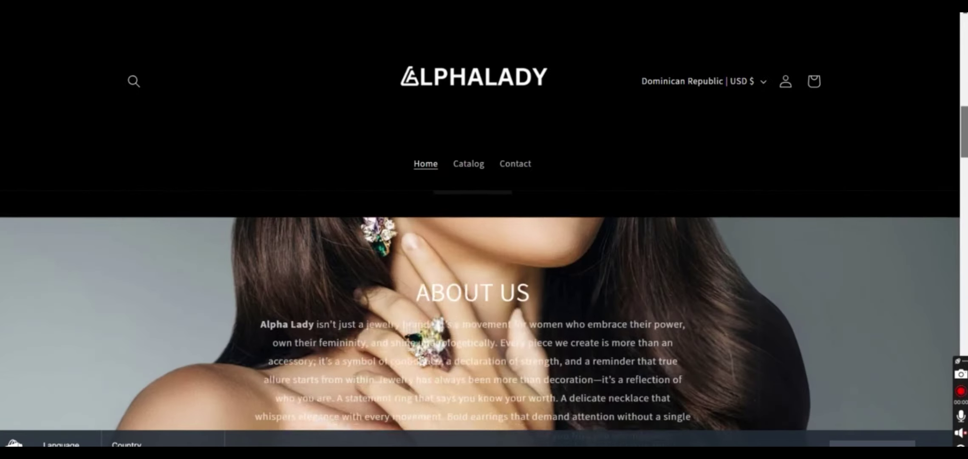
pyautogui.scroll(-1, 480, 310)
pyautogui.scroll(-6, 480, 310)
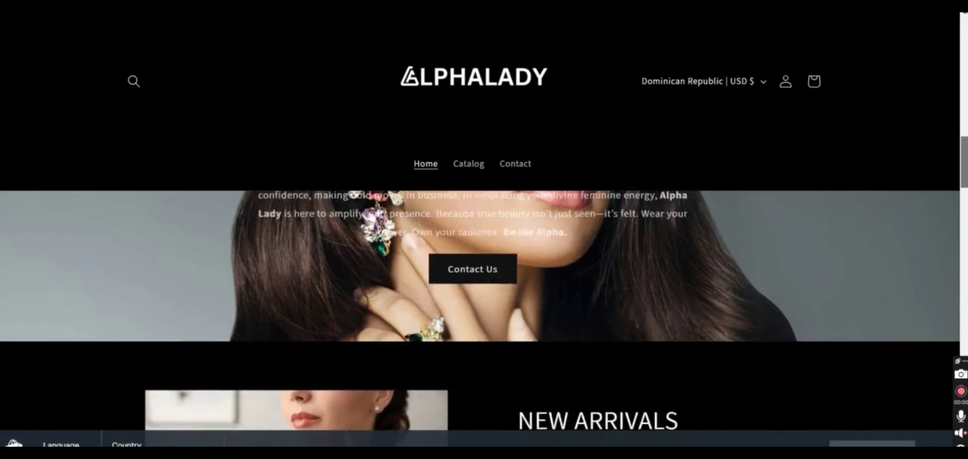
pyautogui.scroll(-7, 480, 310)
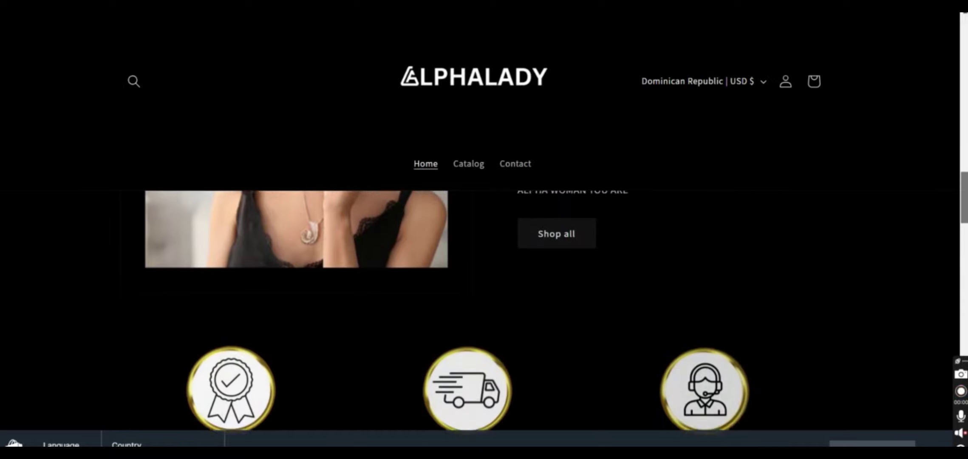
pyautogui.scroll(-8, 481, 311)
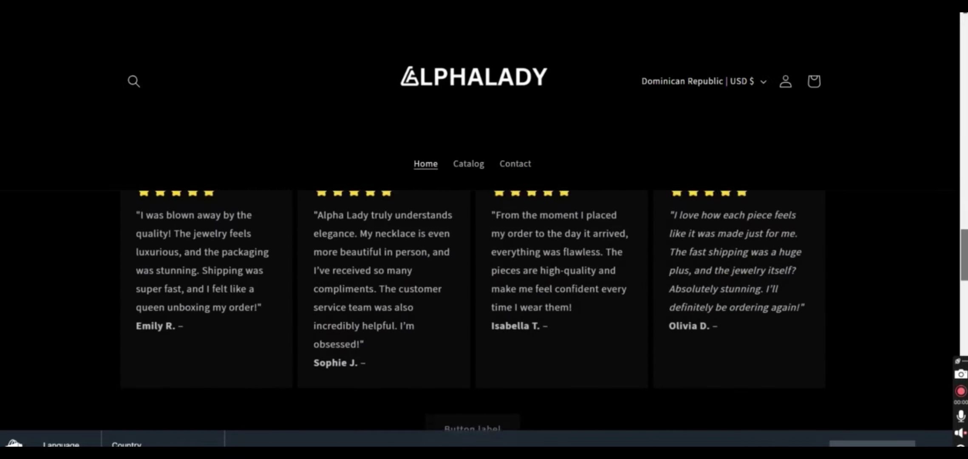
pyautogui.scroll(-9, 481, 311)
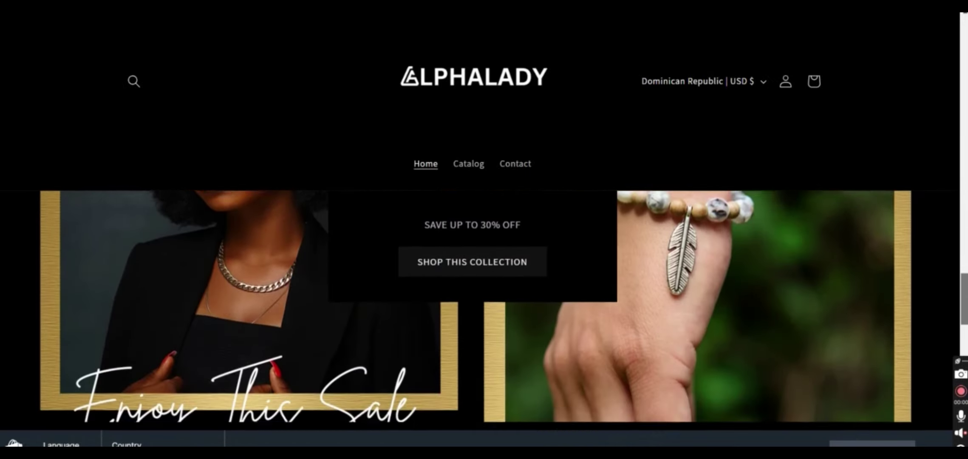
pyautogui.scroll(-6, 481, 310)
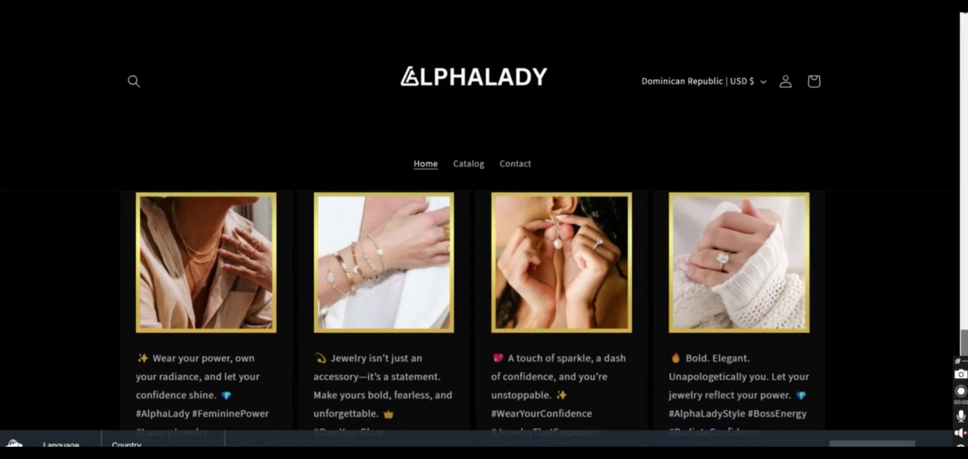
pyautogui.scroll(-9, 481, 310)
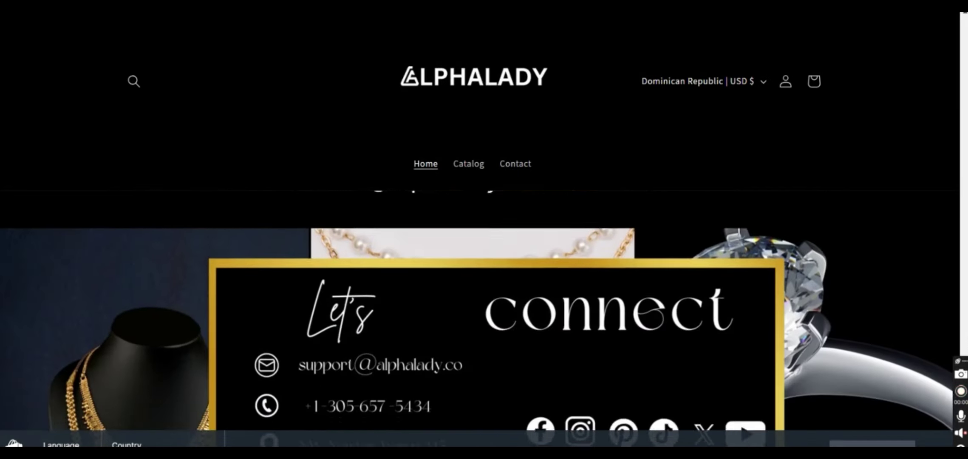
pyautogui.scroll(-1, 481, 310)
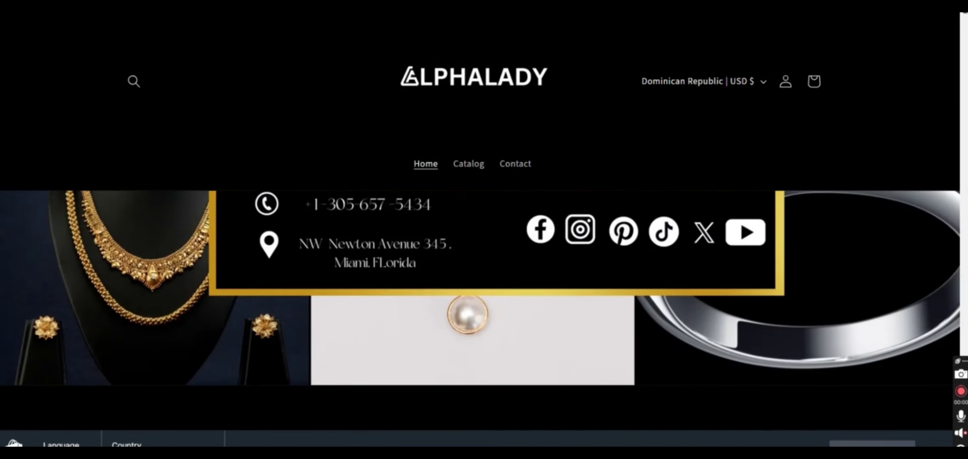
pyautogui.scroll(4, 480, 297)
pyautogui.scroll(-3, 480, 298)
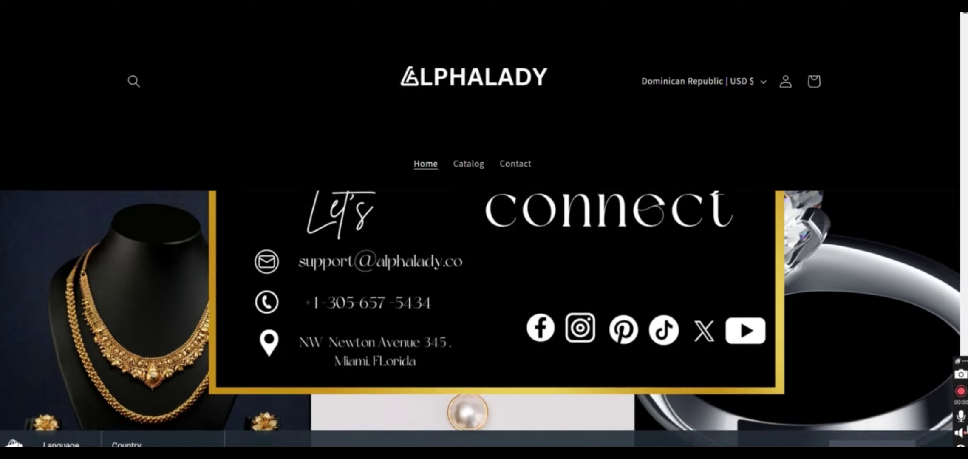
pyautogui.scroll(-5, 481, 298)
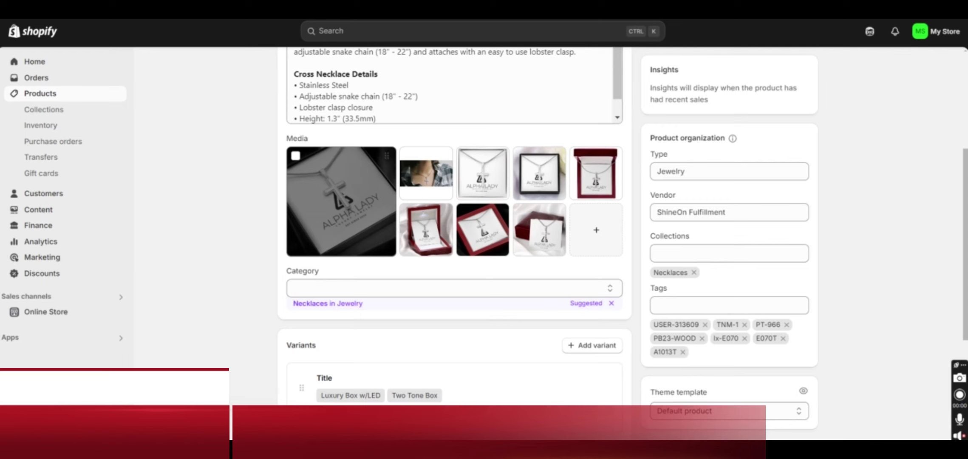
# Launch the customizer for the current Dawn theme from the Online Store themes list
pyautogui.click(44, 313)
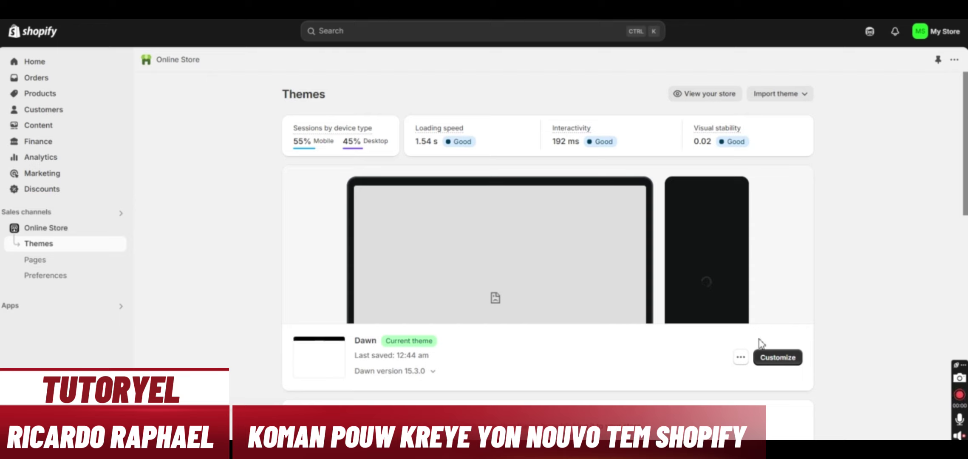
pyautogui.click(779, 358)
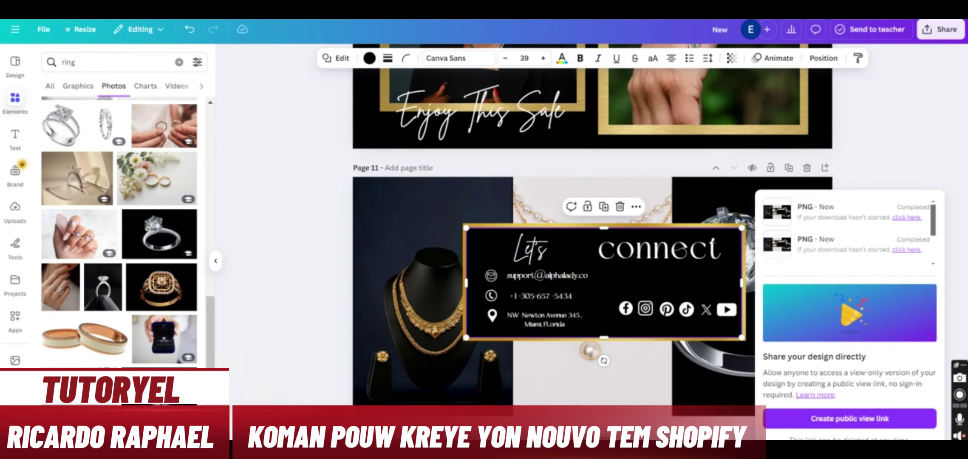
# Swap Page 1's framed model photo for an uploaded photo of a model in statement earrings
pyautogui.click(900, 134)
pyautogui.scroll(6, 964, 229)
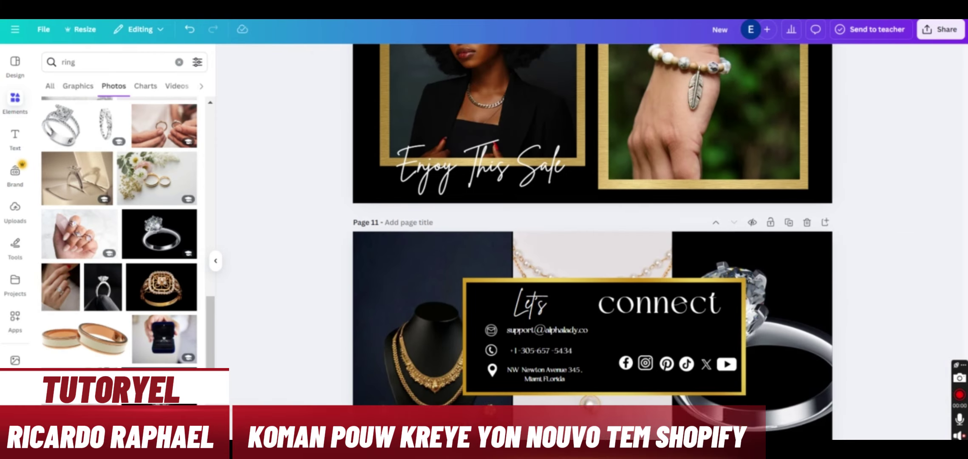
pyautogui.scroll(10, 933, 70)
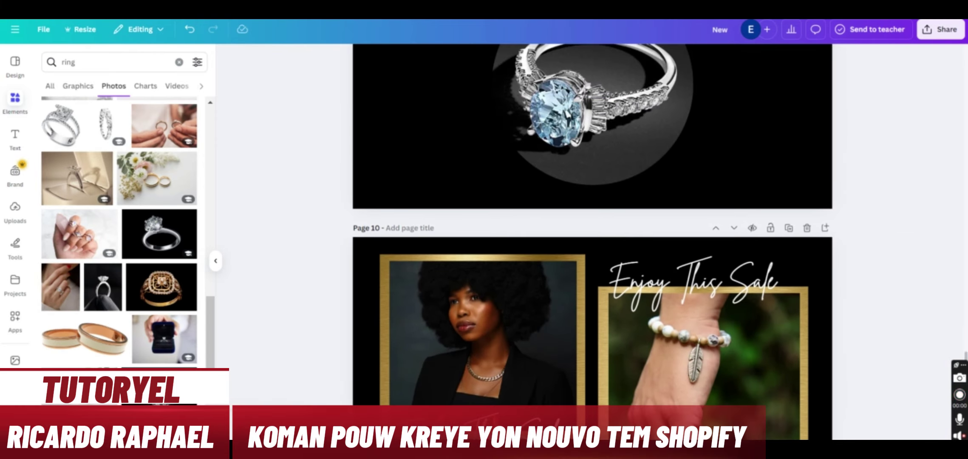
pyautogui.scroll(3, 962, 232)
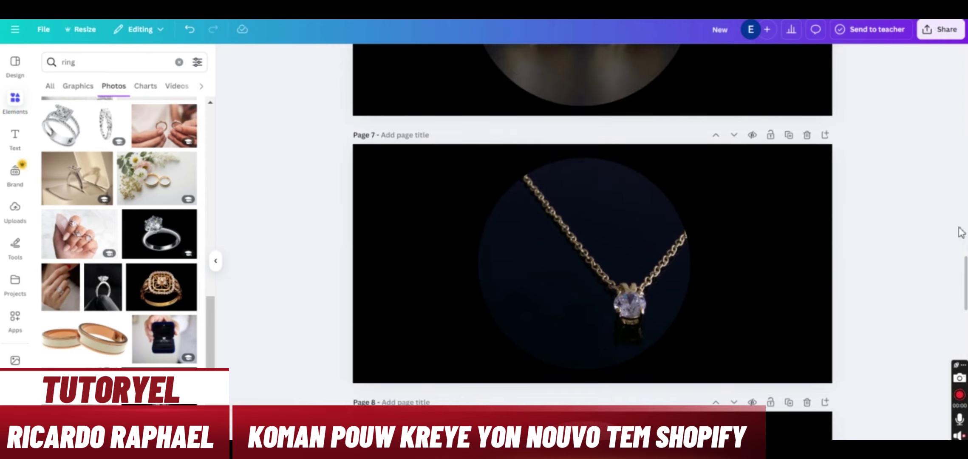
pyautogui.scroll(15, 592, 242)
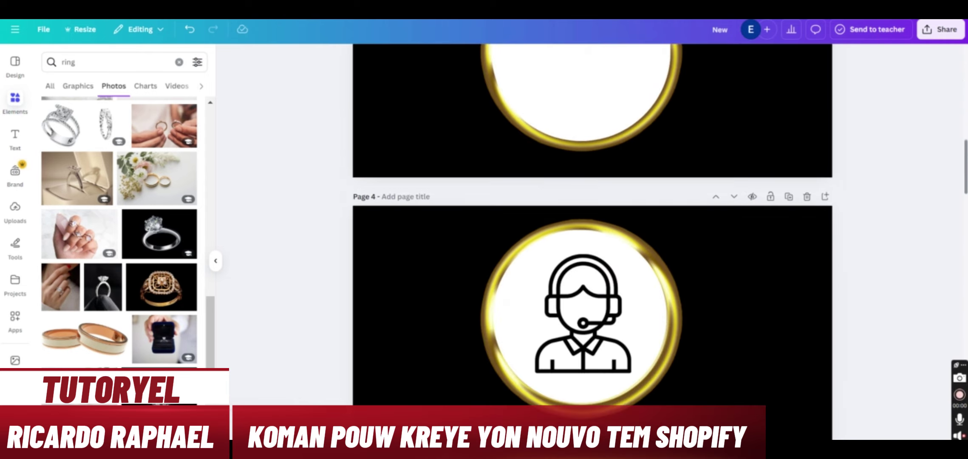
pyautogui.scroll(-3, 592, 243)
pyautogui.scroll(20, 592, 243)
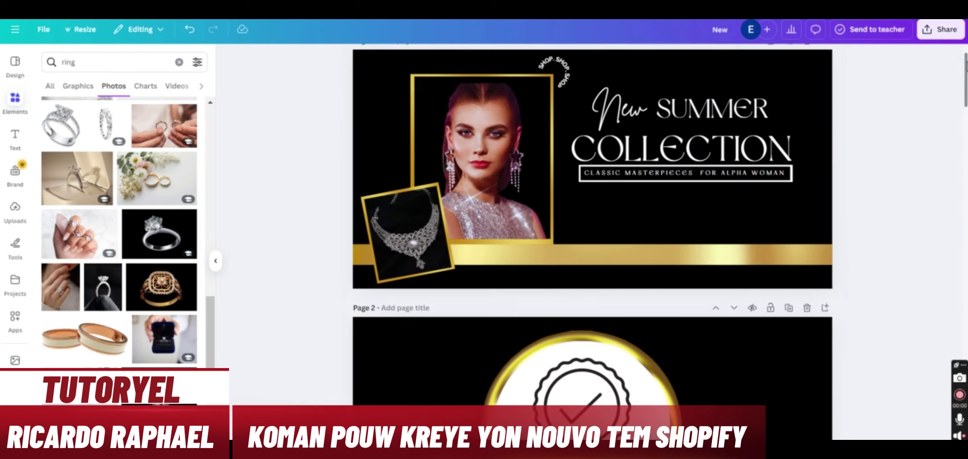
pyautogui.click(512, 182)
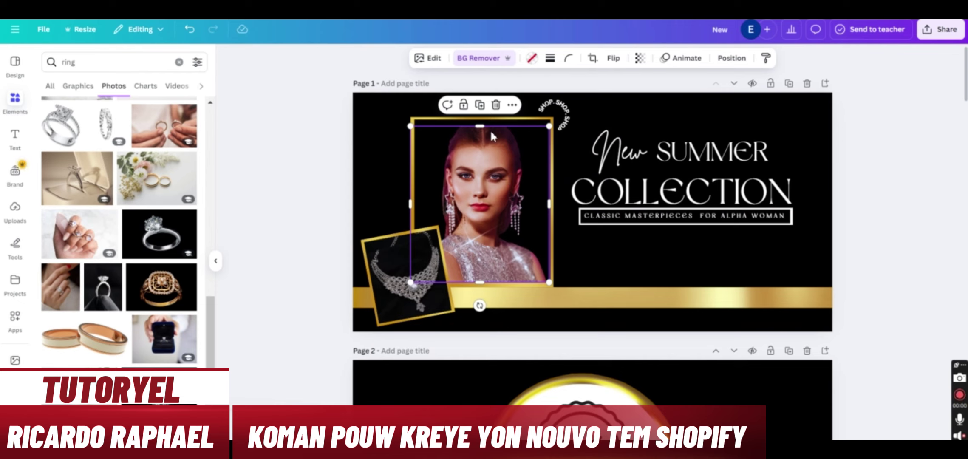
pyautogui.click(17, 224)
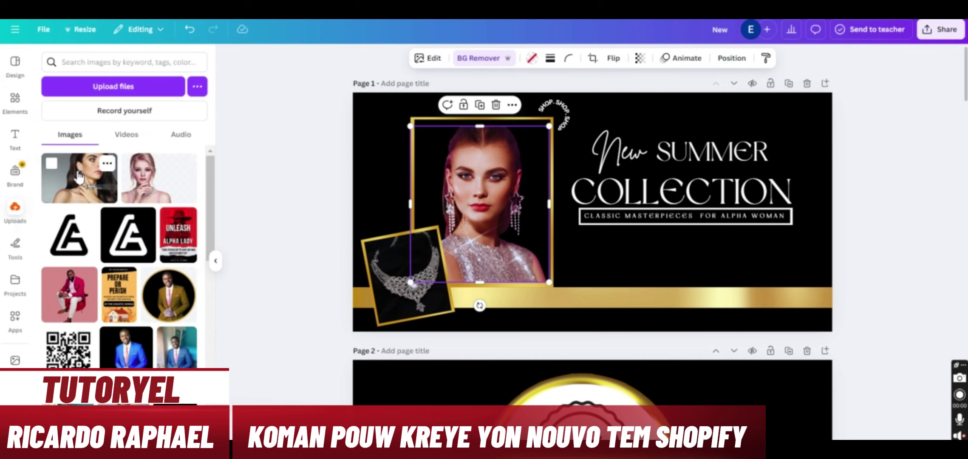
pyautogui.doubleClick(485, 198)
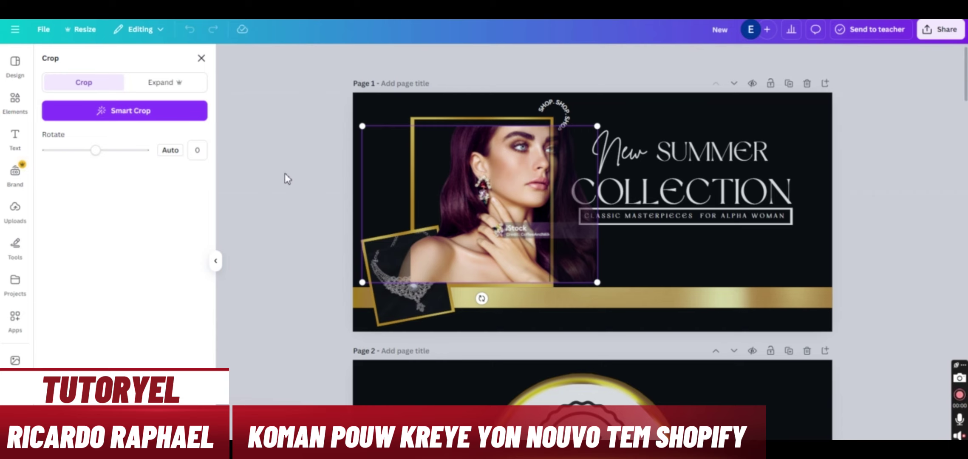
# Move the model photo from Page 5 onto Page 1 and drop it into the gold frame
pyautogui.press('Return')
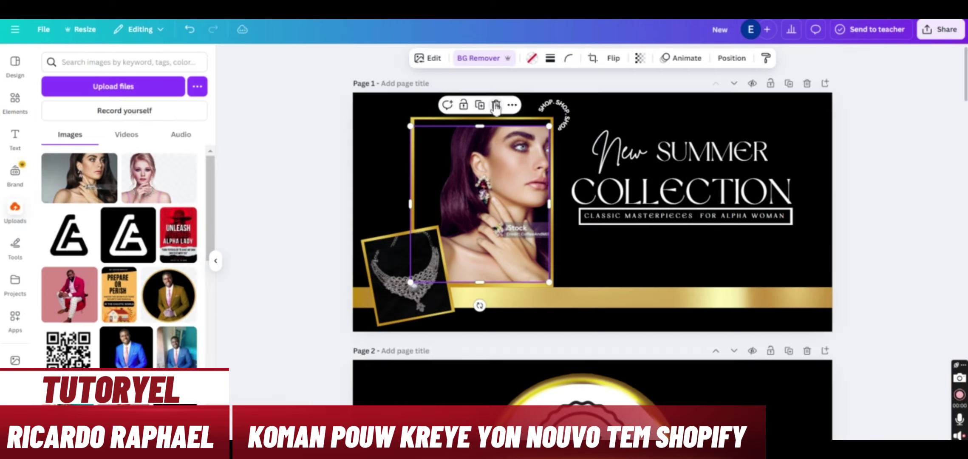
pyautogui.click(496, 105)
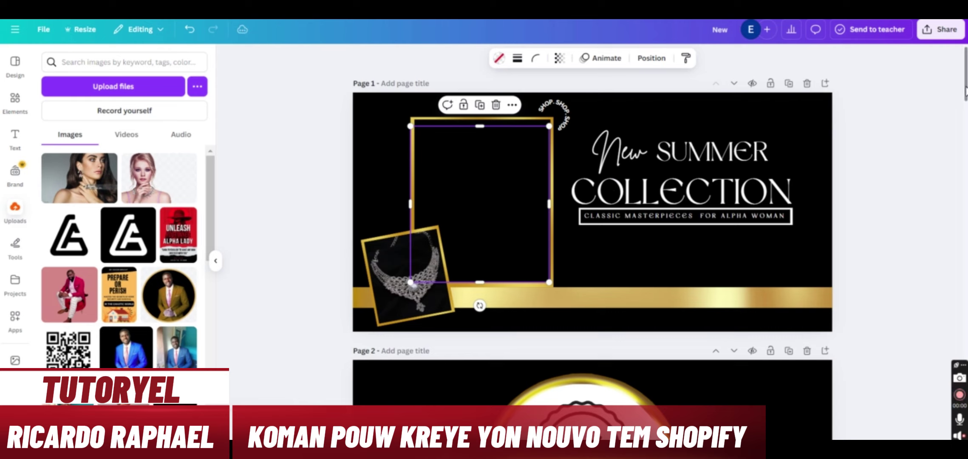
pyautogui.moveTo(966, 90); pyautogui.dragTo(966, 227)
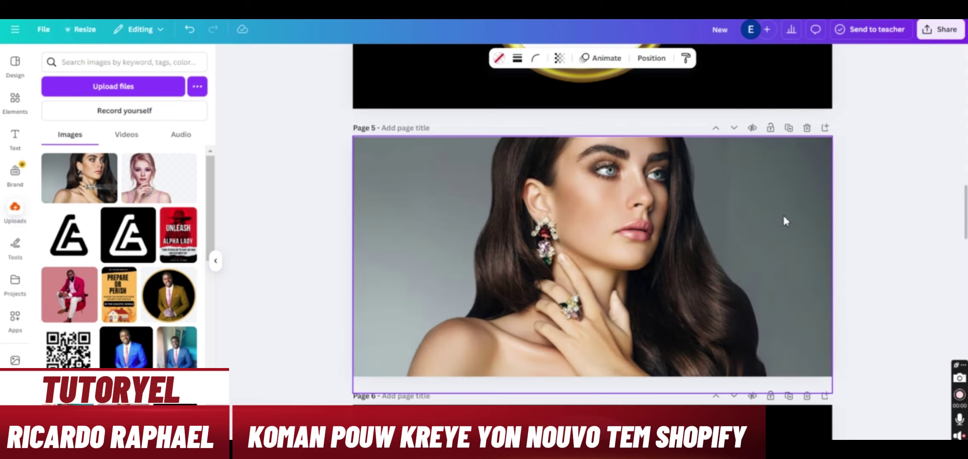
pyautogui.click(723, 232)
pyautogui.moveTo(723, 234)
pyautogui.mouseDown()
pyautogui.moveTo(677, 25)
pyautogui.moveTo(714, 243)
pyautogui.mouseUp()
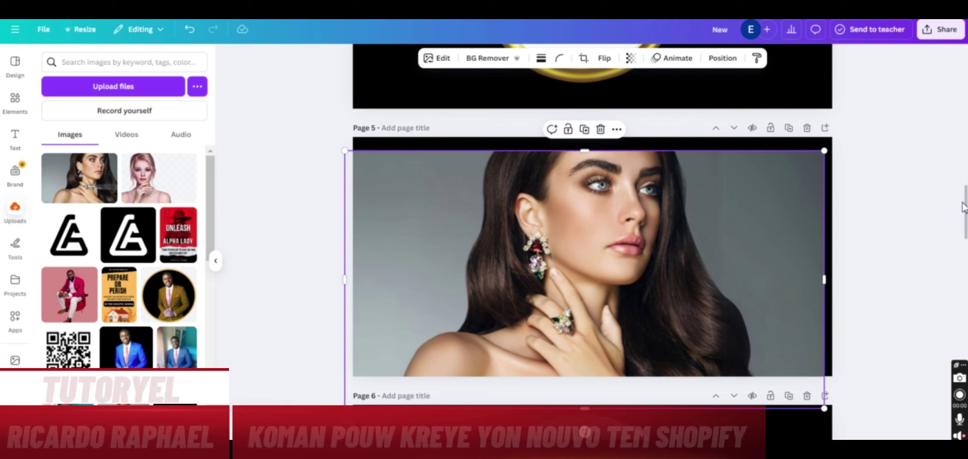
pyautogui.moveTo(966, 209); pyautogui.dragTo(965, 68)
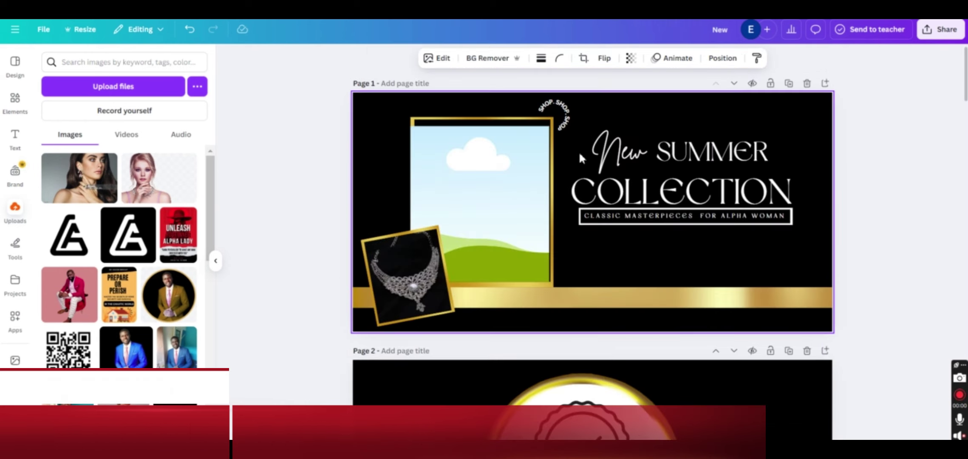
pyautogui.click(577, 155)
pyautogui.hotkey('ctrl', 'v')
pyautogui.moveTo(562, 216); pyautogui.dragTo(500, 199)
# Adjust the woman photo's size and position until it sits neatly in the gold frame
pyautogui.doubleClick(499, 200)
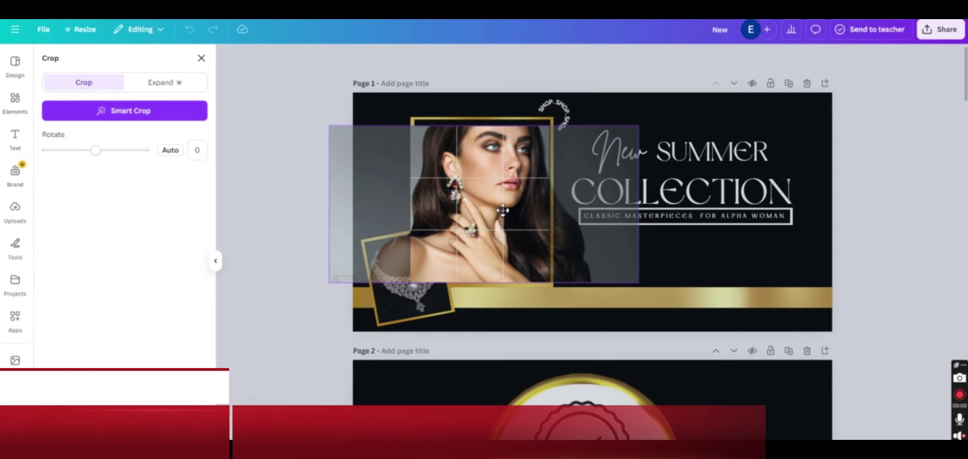
pyautogui.click(918, 163)
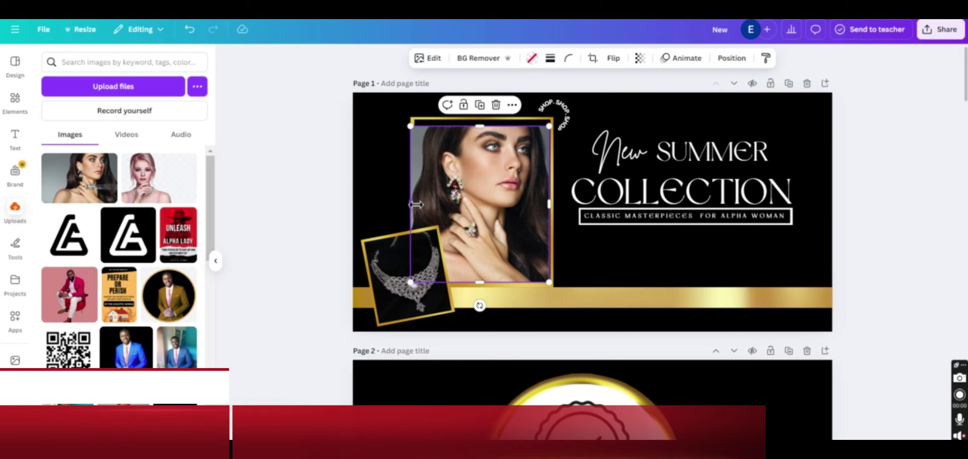
pyautogui.moveTo(469, 187); pyautogui.dragTo(470, 185)
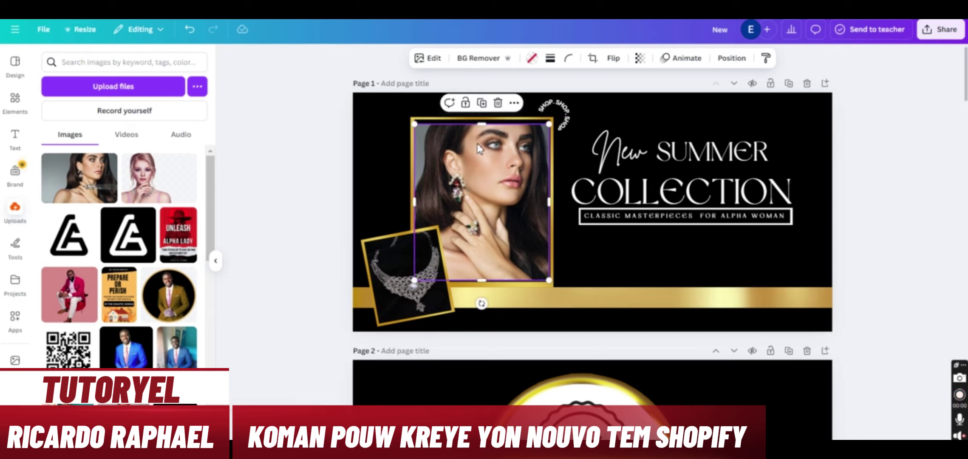
pyautogui.moveTo(483, 125); pyautogui.dragTo(483, 122)
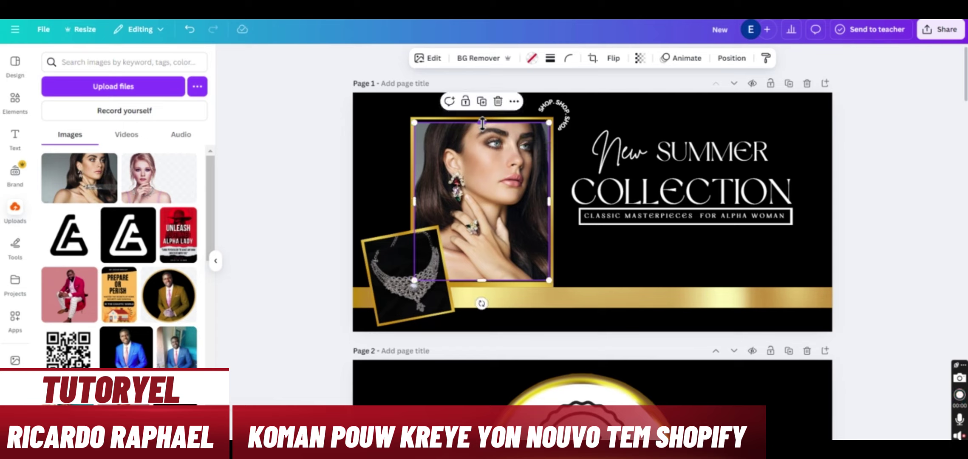
pyautogui.moveTo(488, 162); pyautogui.dragTo(525, 174)
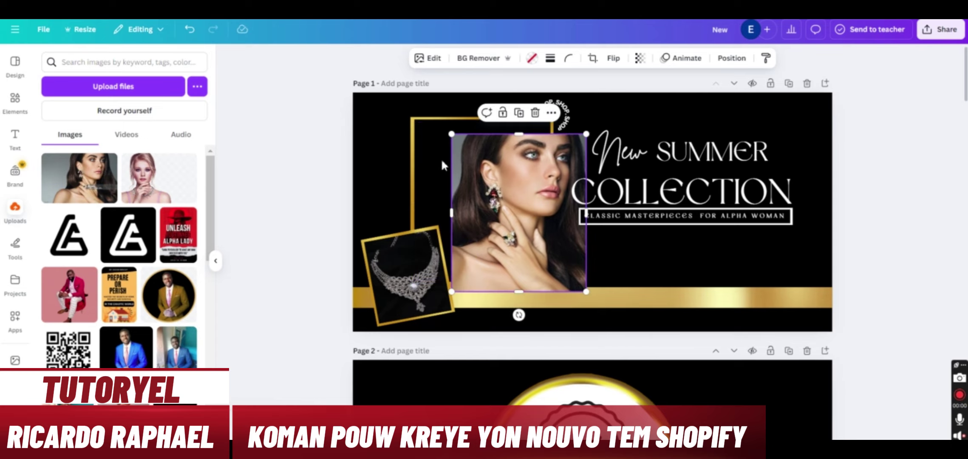
pyautogui.click(446, 148)
pyautogui.moveTo(483, 124); pyautogui.dragTo(484, 137)
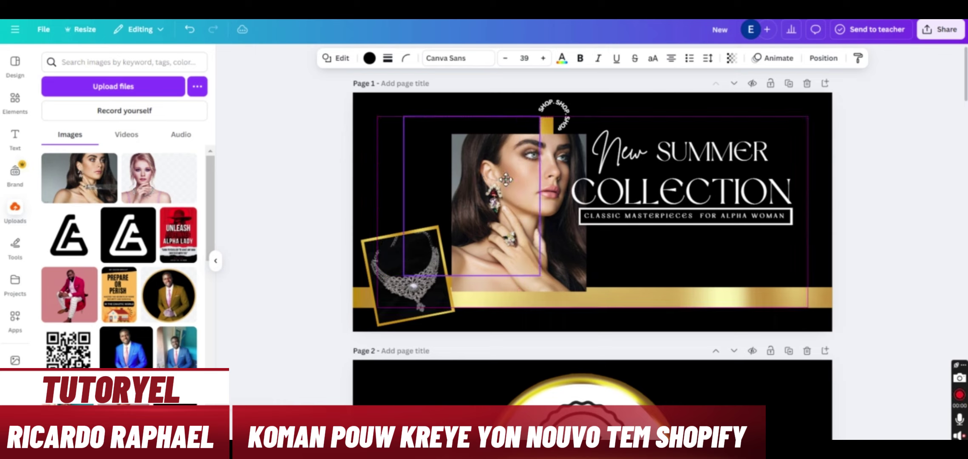
pyautogui.hotkey('ctrl', 'z')
pyautogui.moveTo(566, 209); pyautogui.dragTo(529, 194)
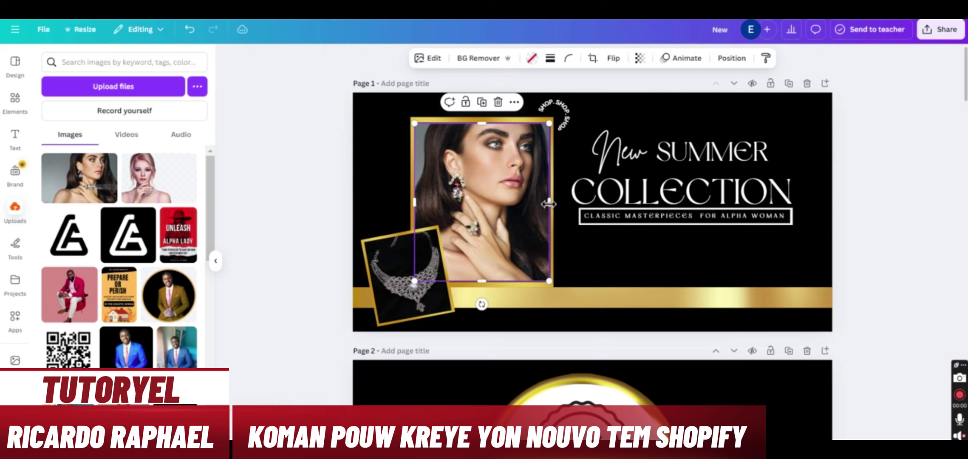
pyautogui.click(882, 173)
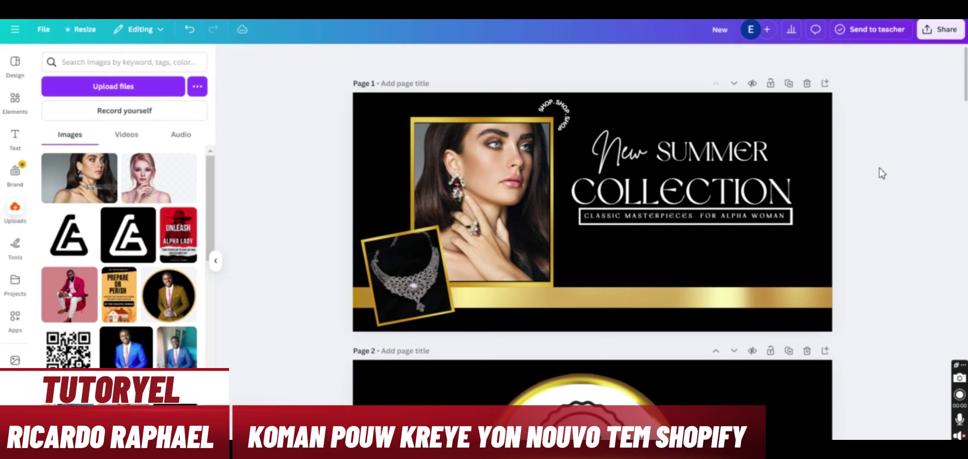
# Give the woman's photo on Page 1 the Fresco filter at full intensity
pyautogui.click(498, 165)
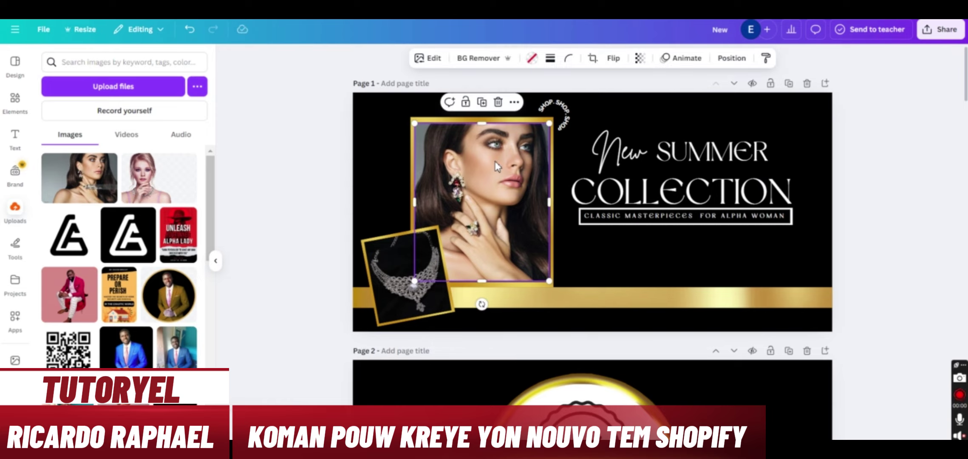
pyautogui.click(438, 59)
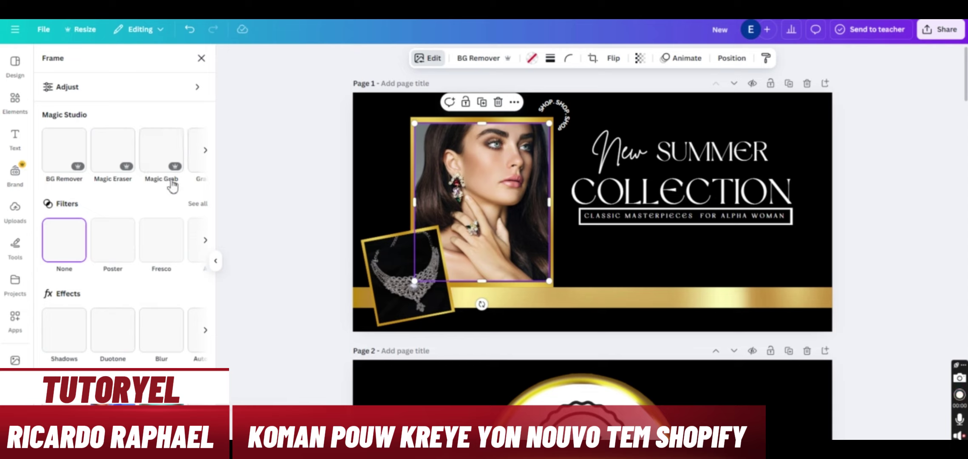
pyautogui.click(107, 250)
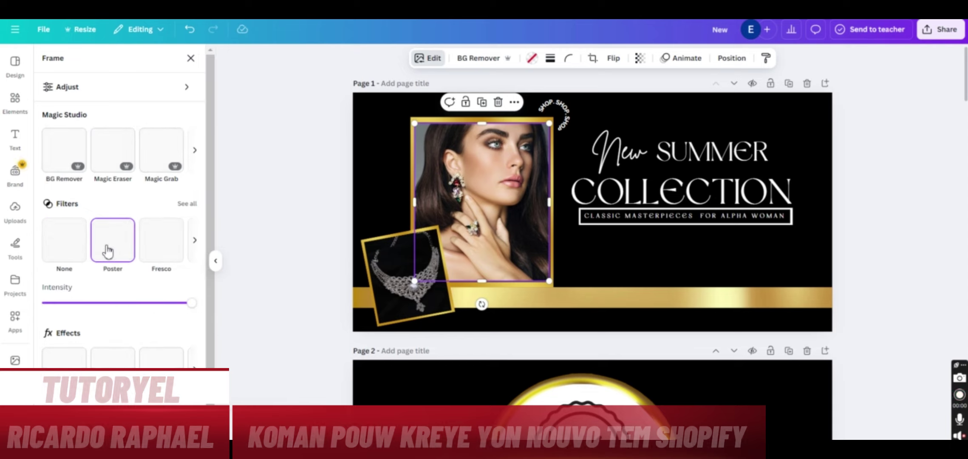
pyautogui.click(162, 250)
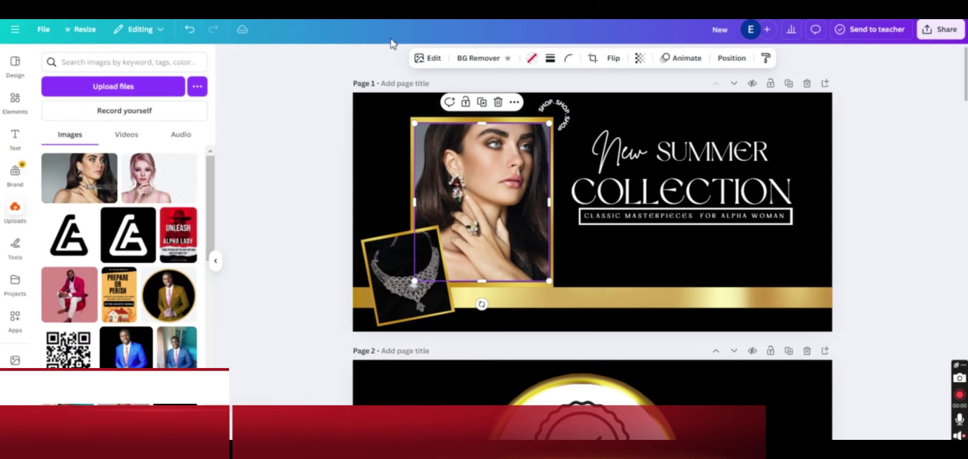
pyautogui.click(432, 60)
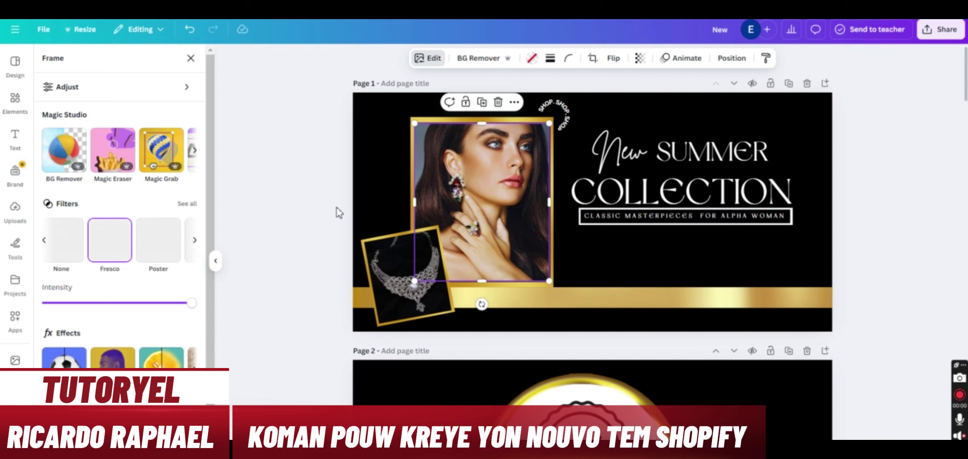
pyautogui.click(298, 208)
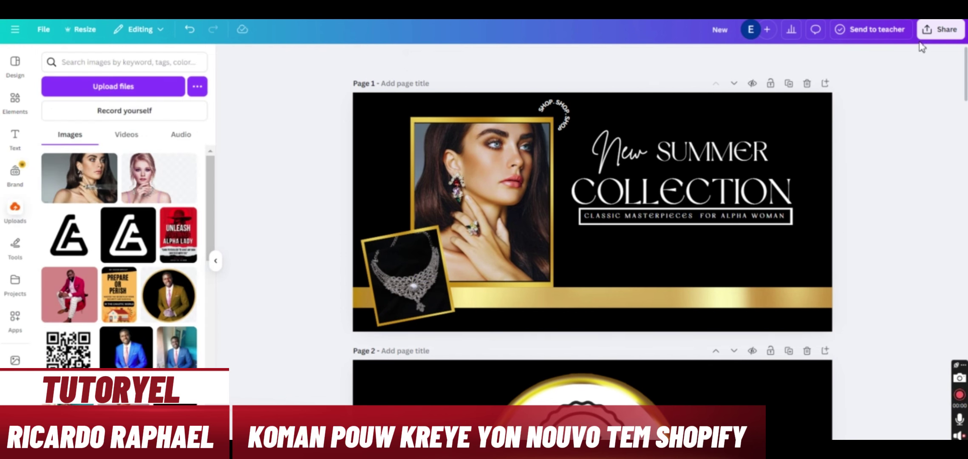
# Export only Page 1 as a PNG, saved as New (14).png
pyautogui.click(939, 30)
pyautogui.click(791, 235)
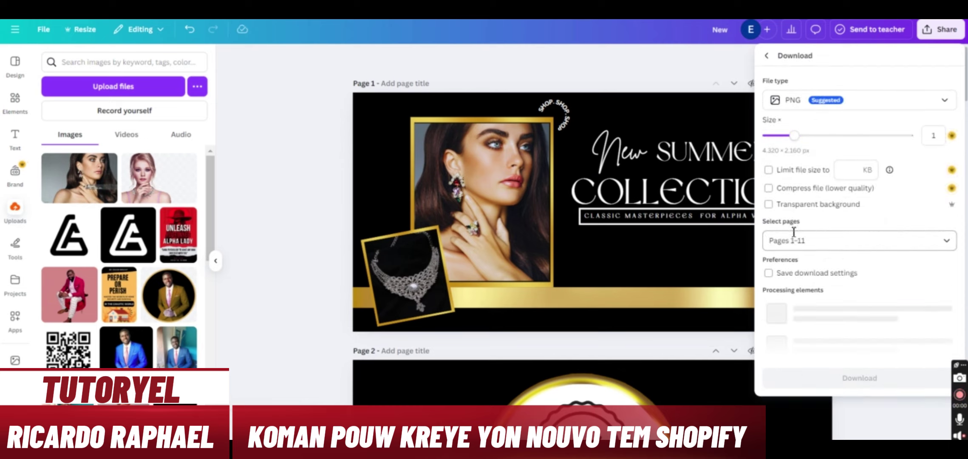
pyautogui.click(794, 237)
pyautogui.click(777, 287)
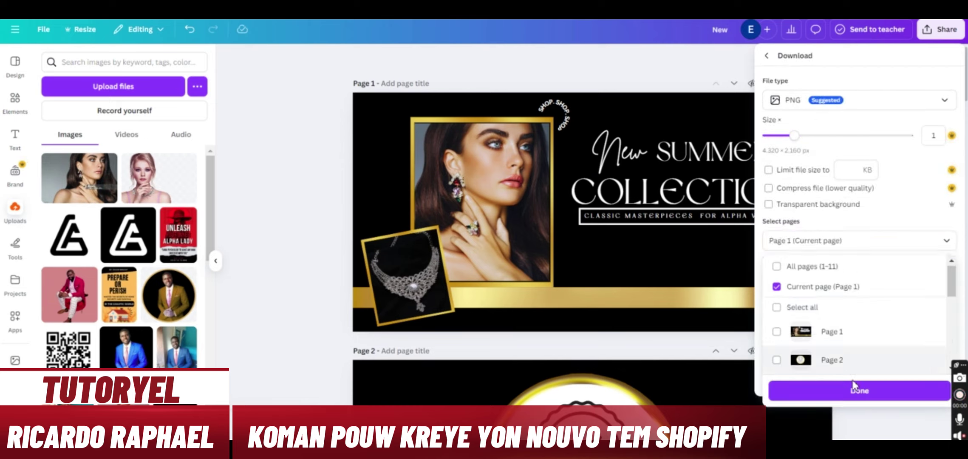
pyautogui.click(854, 386)
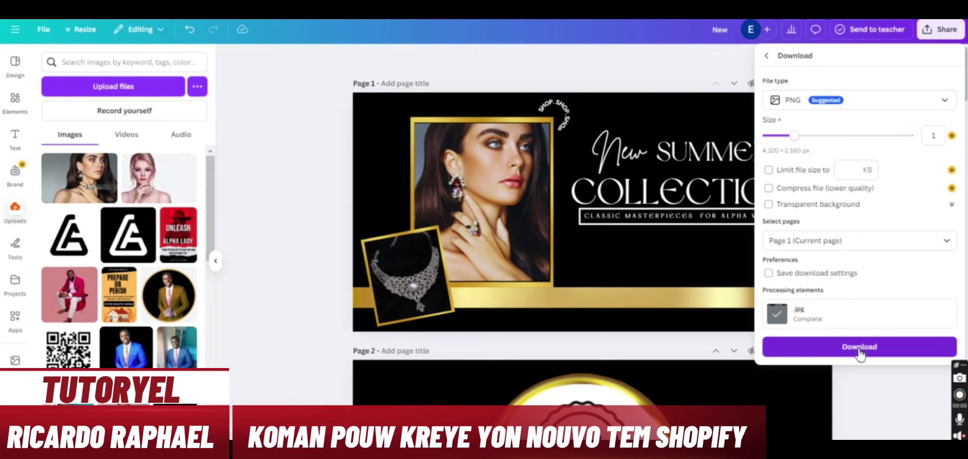
pyautogui.click(860, 347)
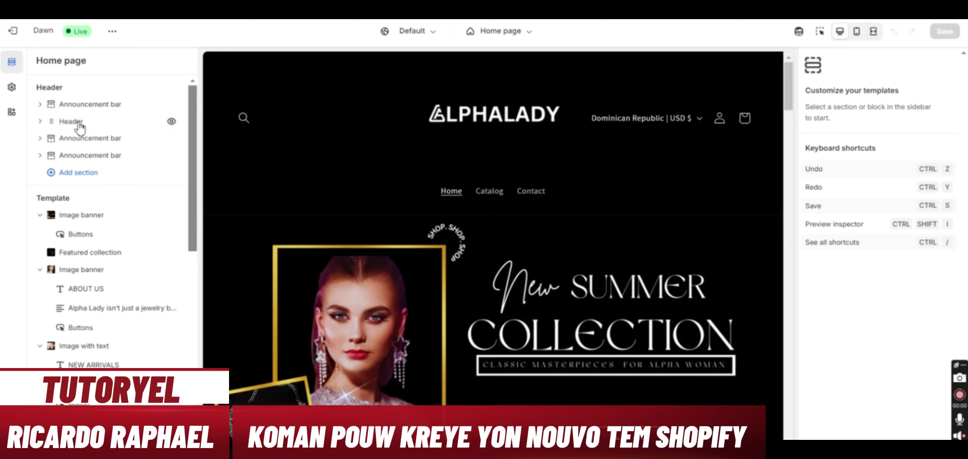
# Select the hero Image banner section in the theme editor preview
pyautogui.click(78, 122)
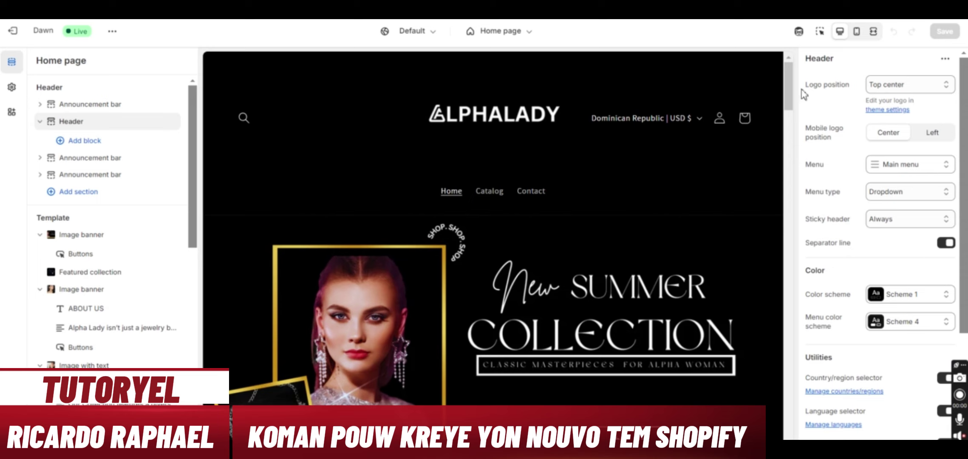
pyautogui.scroll(-2, 785, 100)
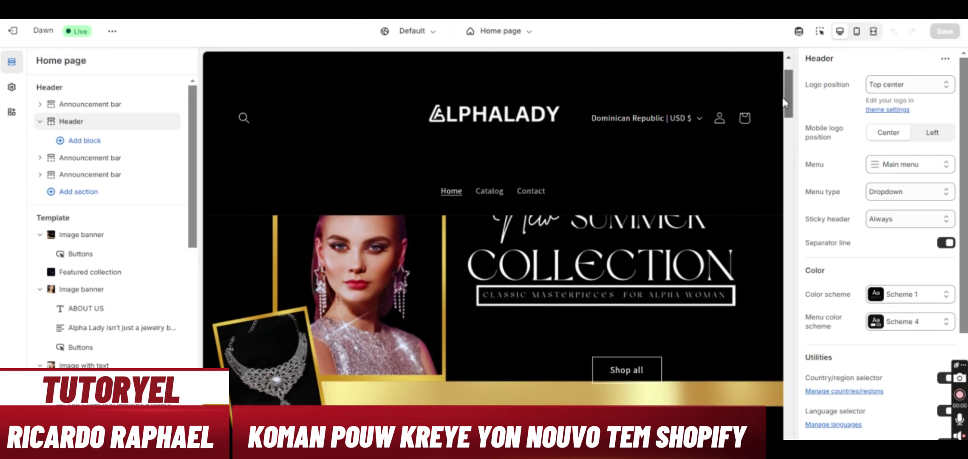
pyautogui.scroll(1, 785, 102)
pyautogui.click(820, 32)
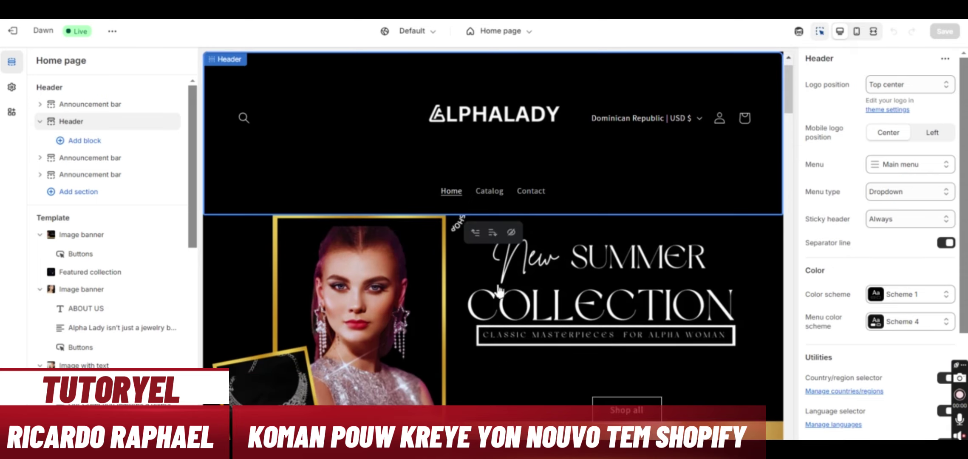
pyautogui.click(498, 293)
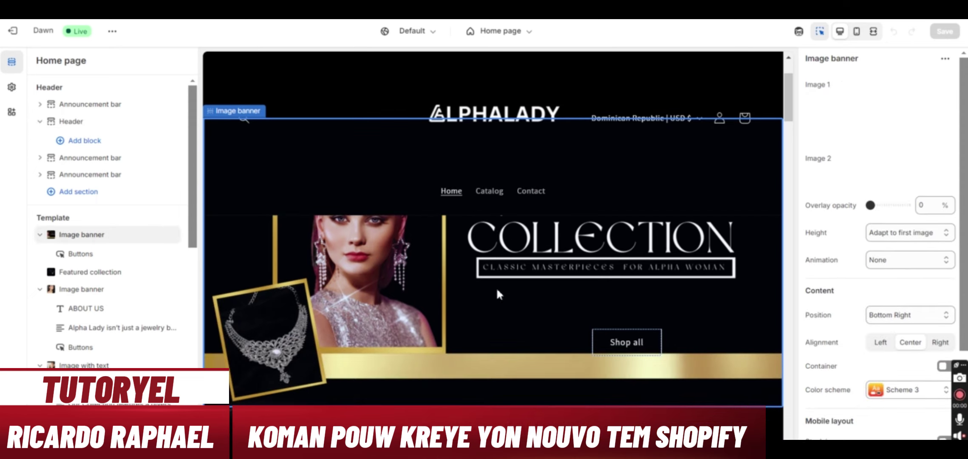
# Remove the banner's Image 1 and open the computer's file picker for a replacement
pyautogui.click(922, 114)
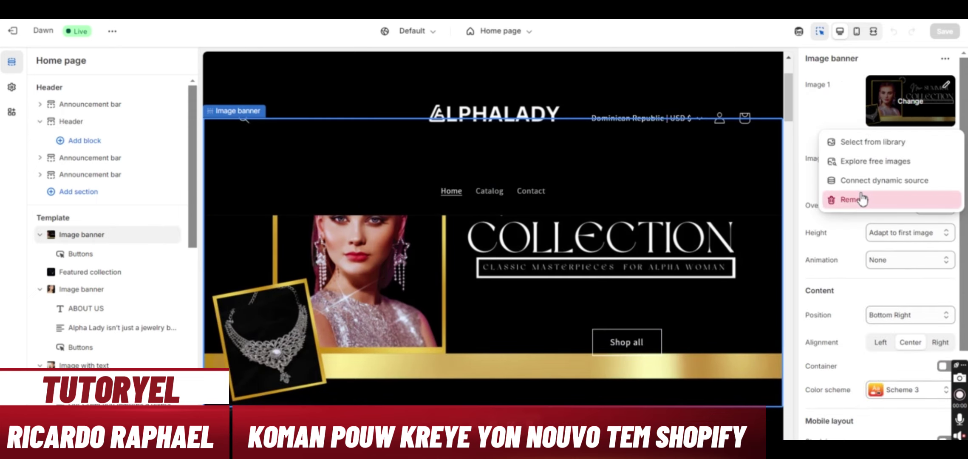
pyautogui.click(861, 198)
pyautogui.click(901, 93)
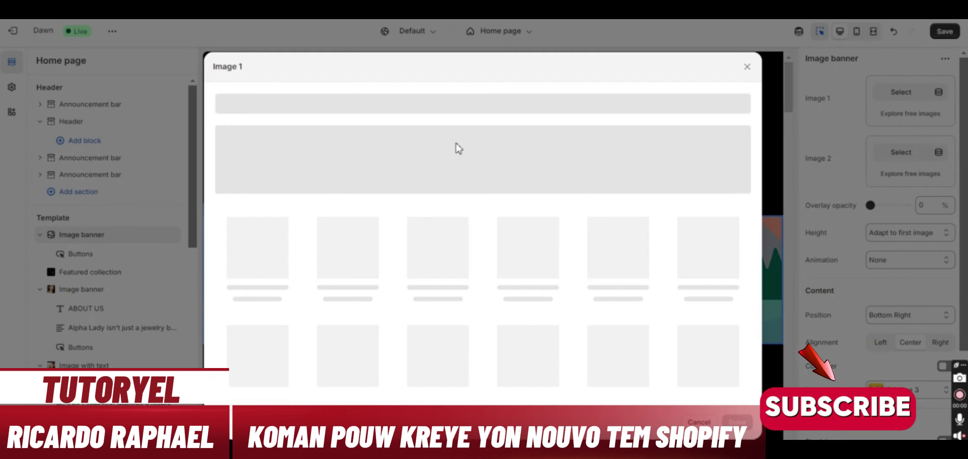
pyautogui.click(472, 178)
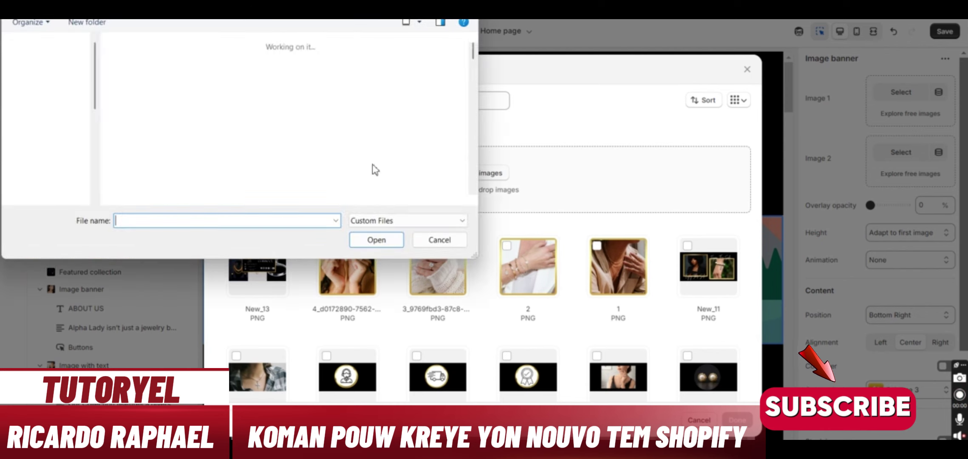